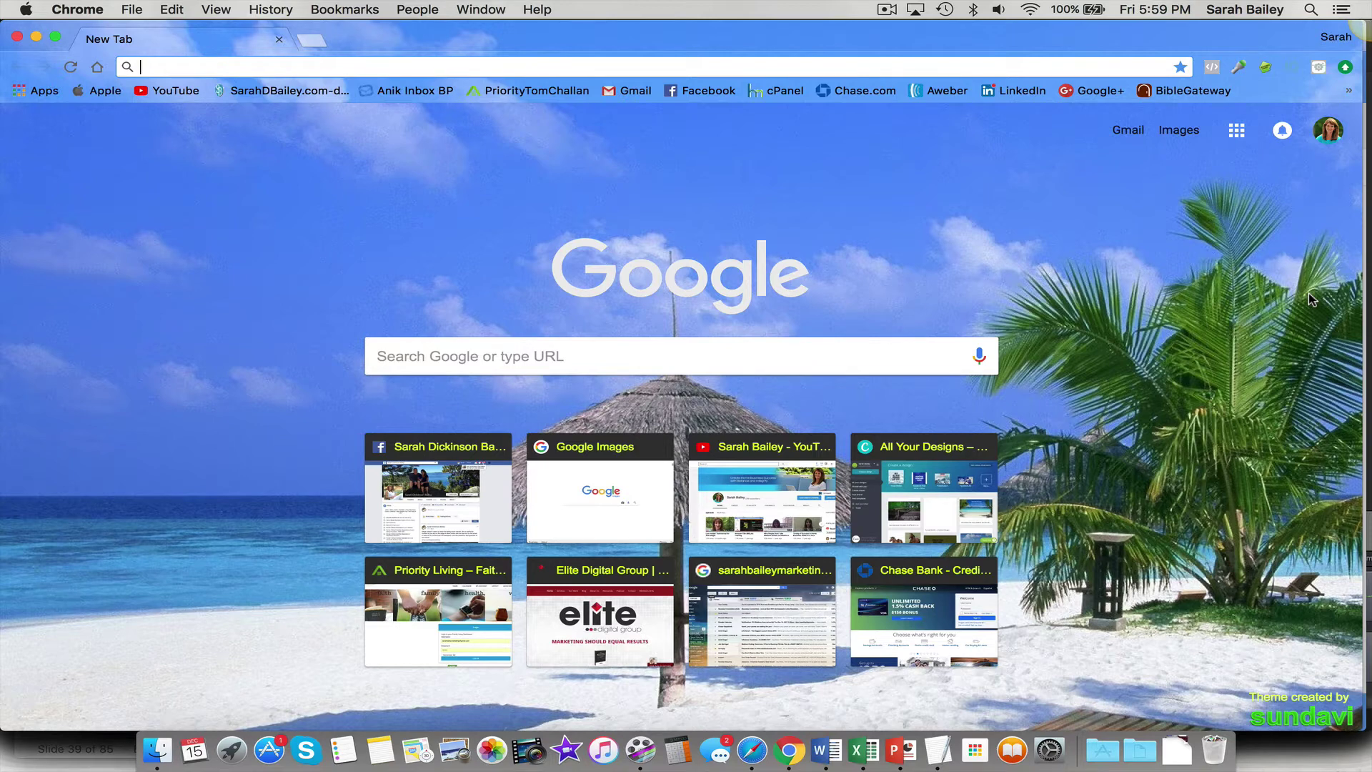
# Go to Google Images and search for 'success quotes'
pyautogui.write('images.google.com')
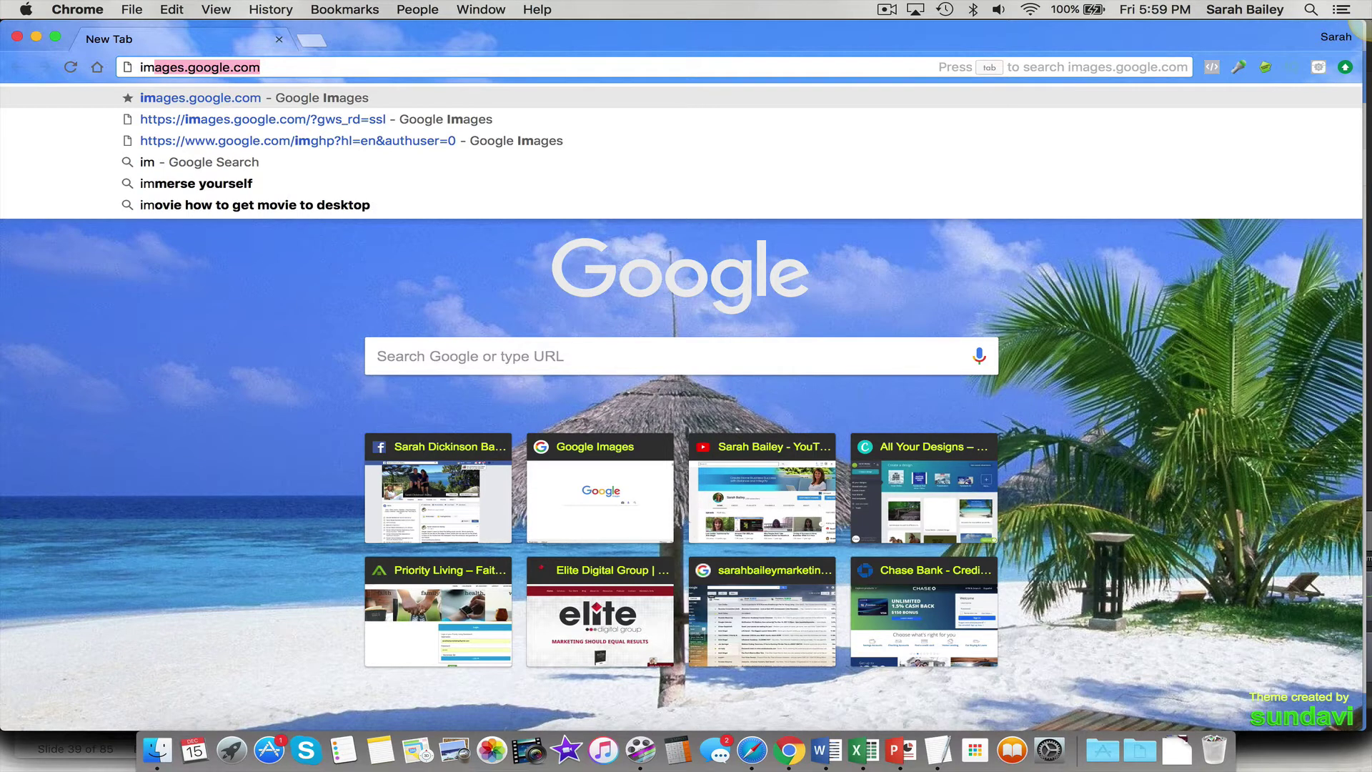
pyautogui.press('Return')
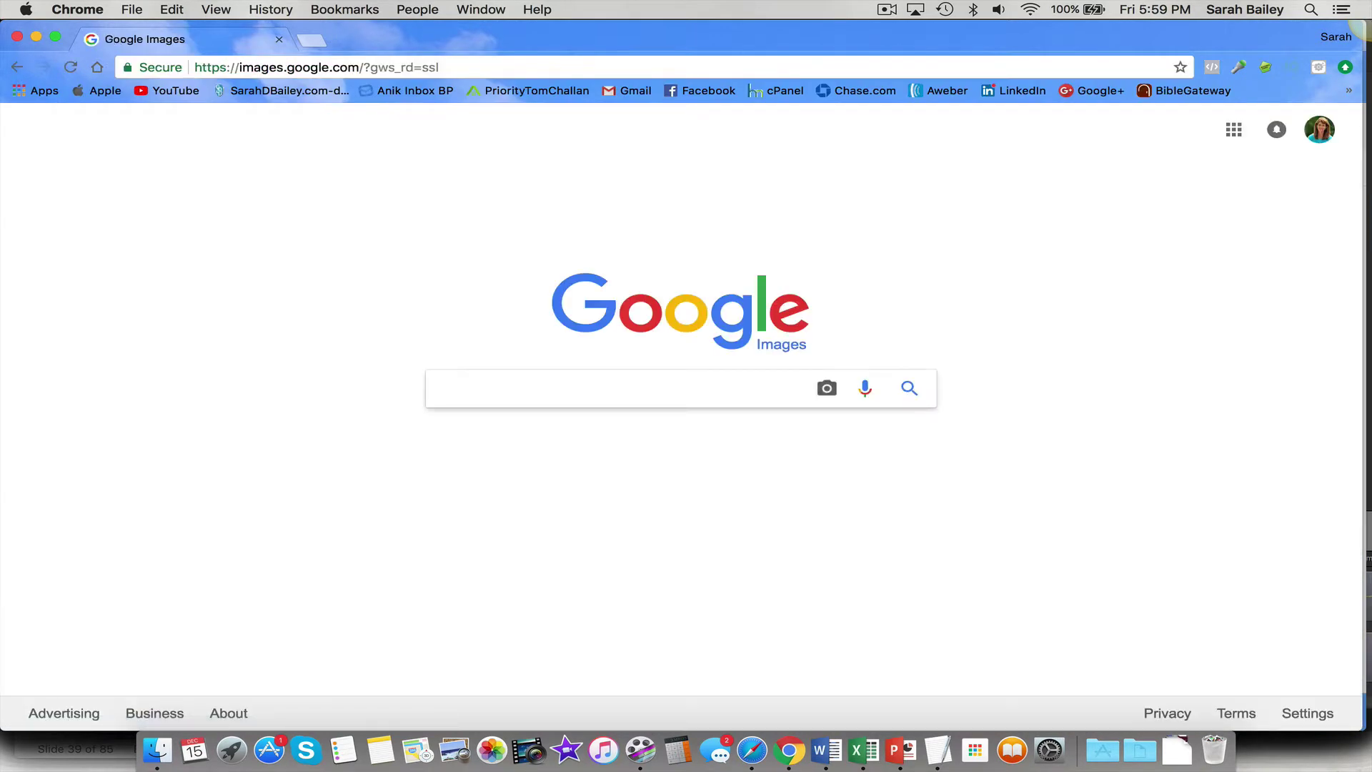
pyautogui.write('succ')
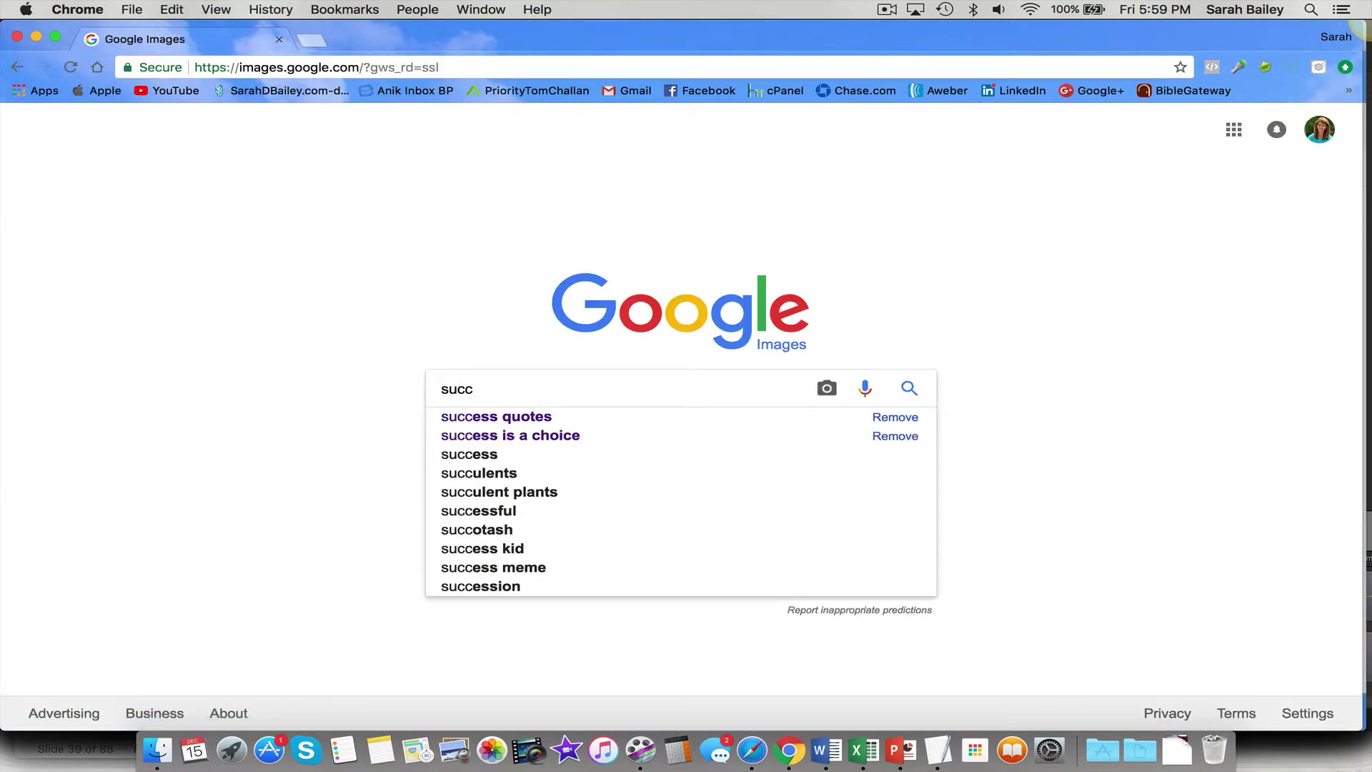
pyautogui.press('Down')
pyautogui.press('Return')
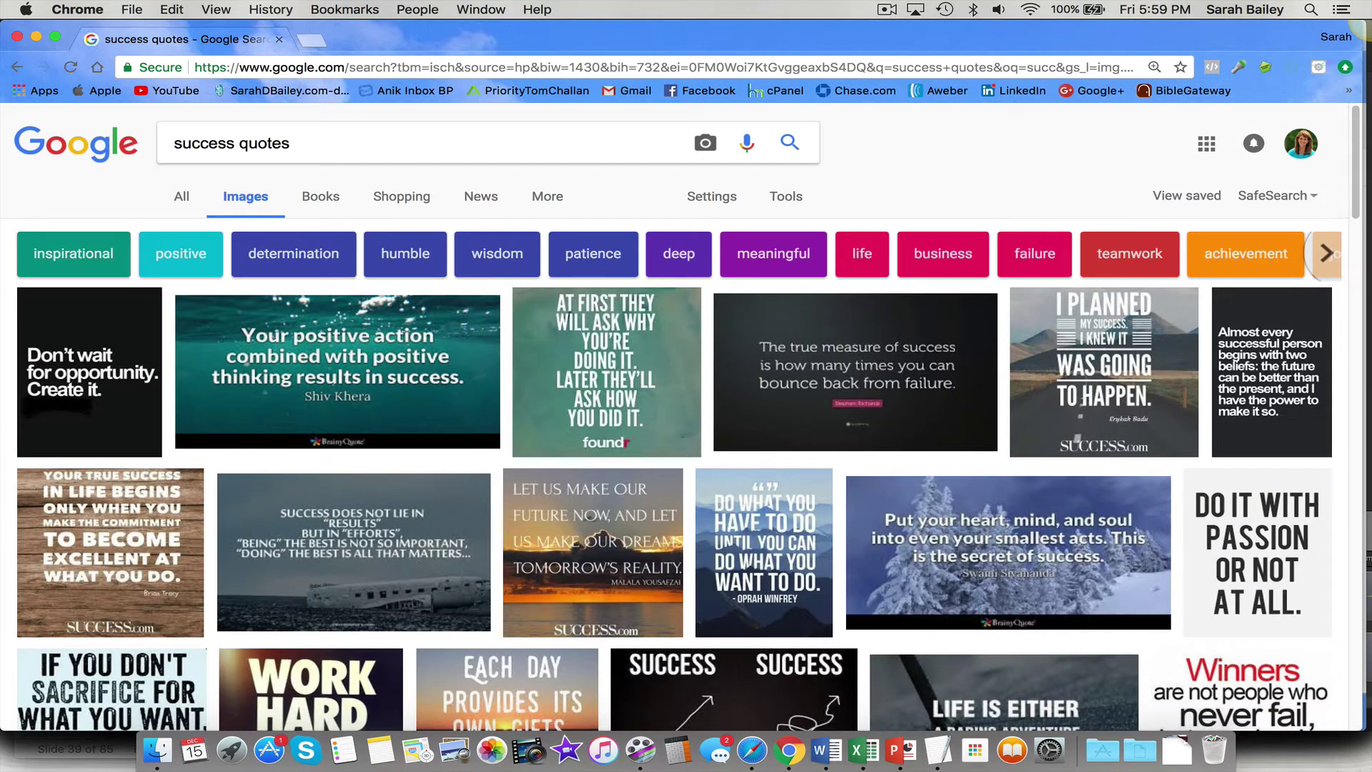
# Scroll the results and open the 'Don't wait for opportunity. Create it.' staircase image in preview
pyautogui.scroll(-2, 1129, 461)
pyautogui.scroll(-2, 1129, 461)
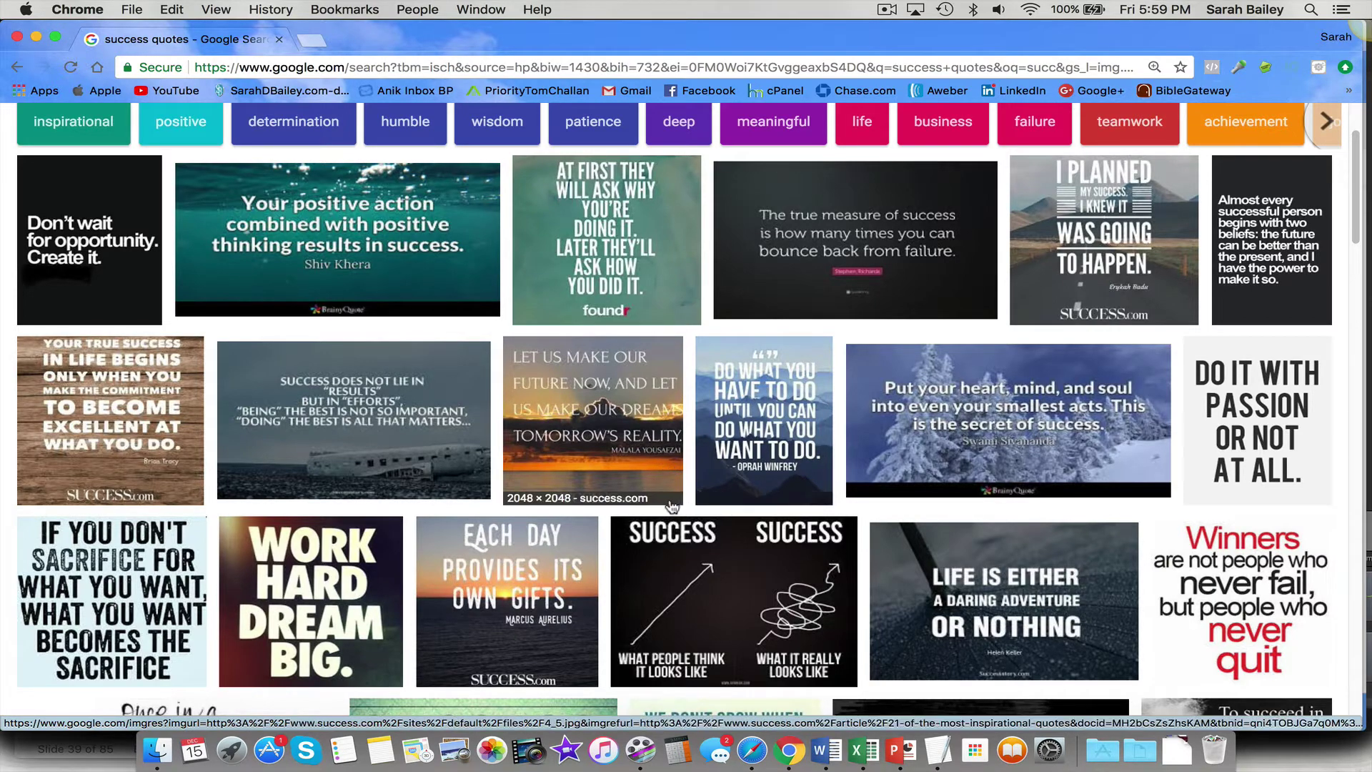
pyautogui.scroll(-3, 681, 575)
pyautogui.scroll(-3, 680, 575)
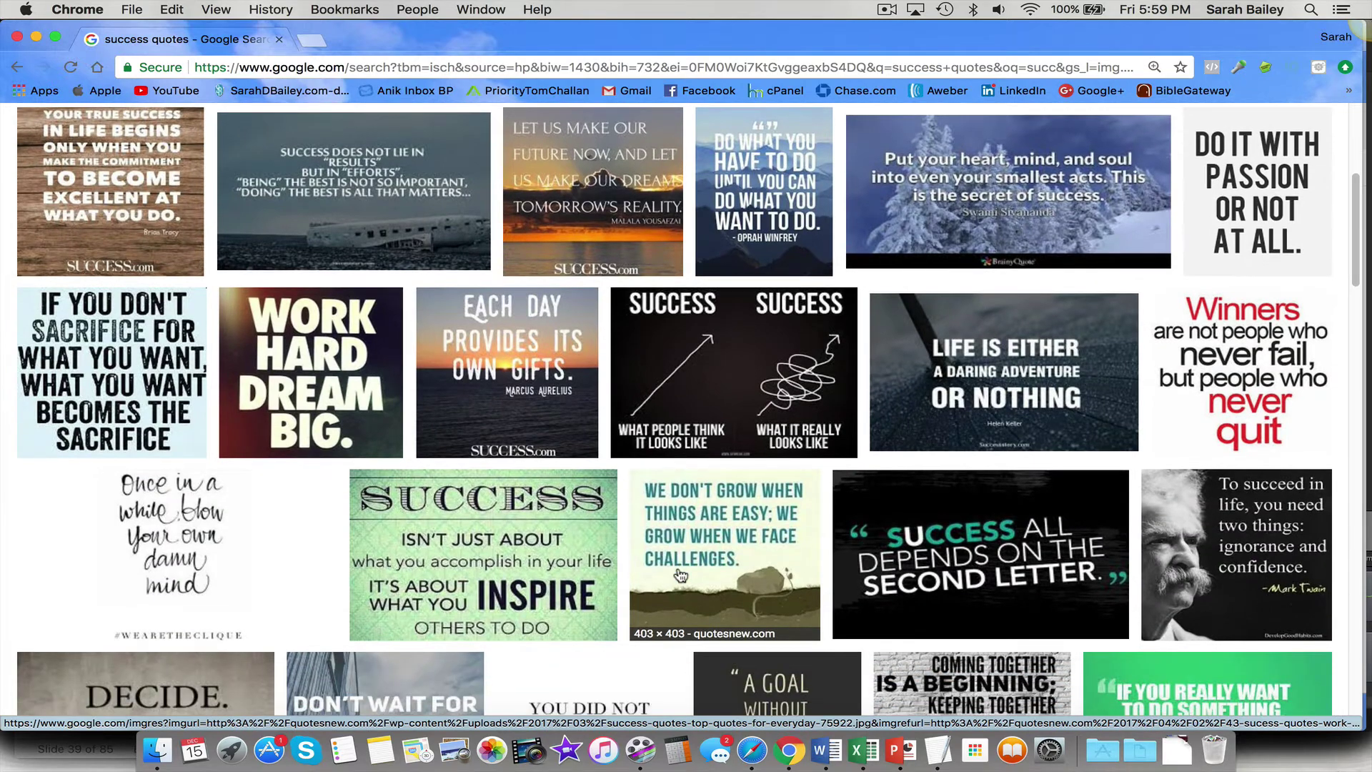
pyautogui.scroll(-6, 680, 575)
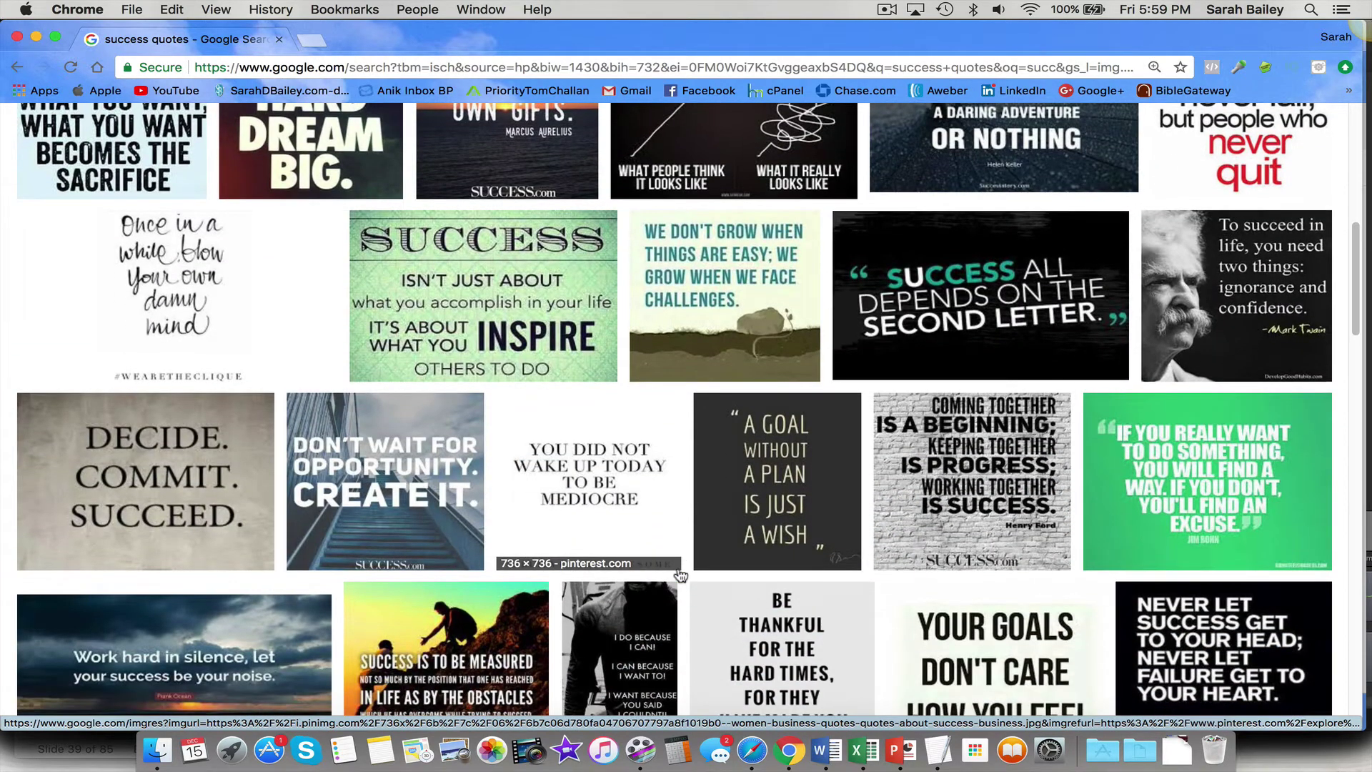
pyautogui.scroll(-1, 680, 576)
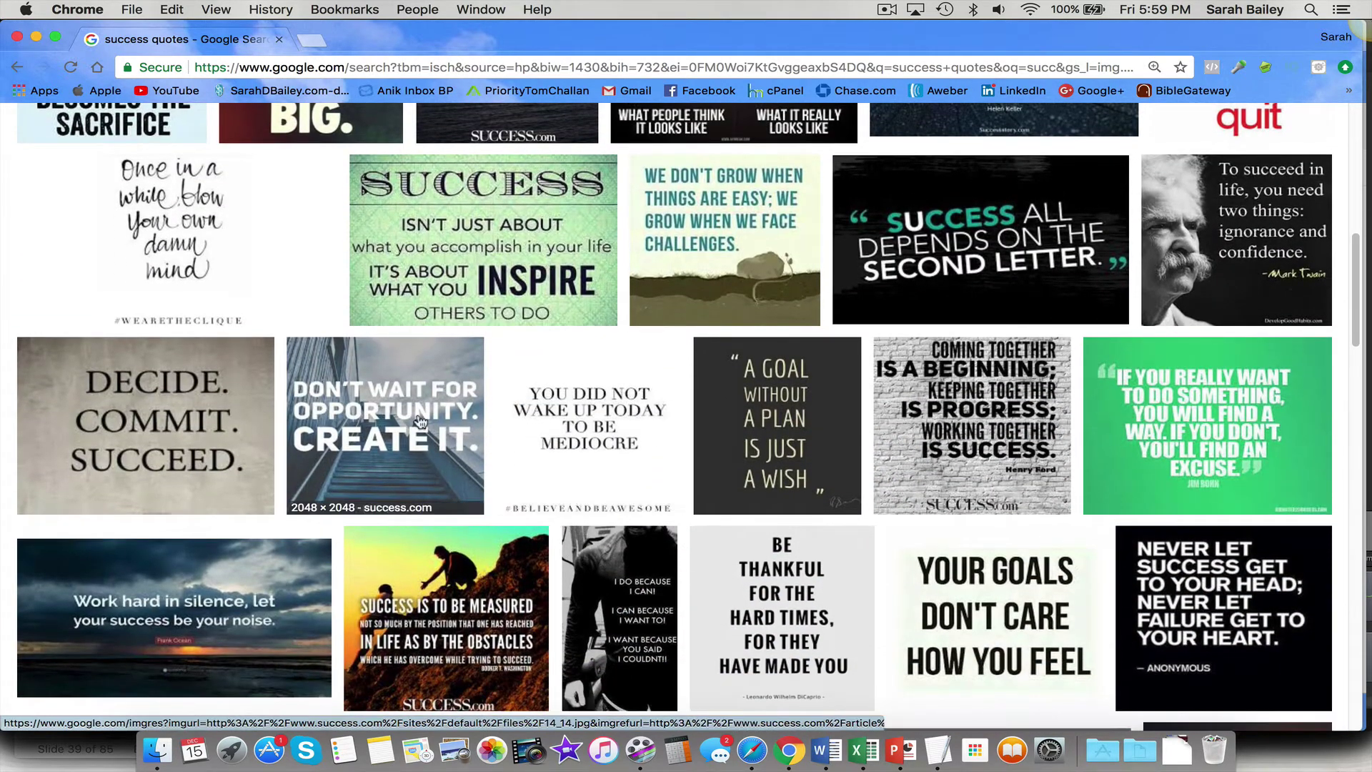
pyautogui.click(423, 461)
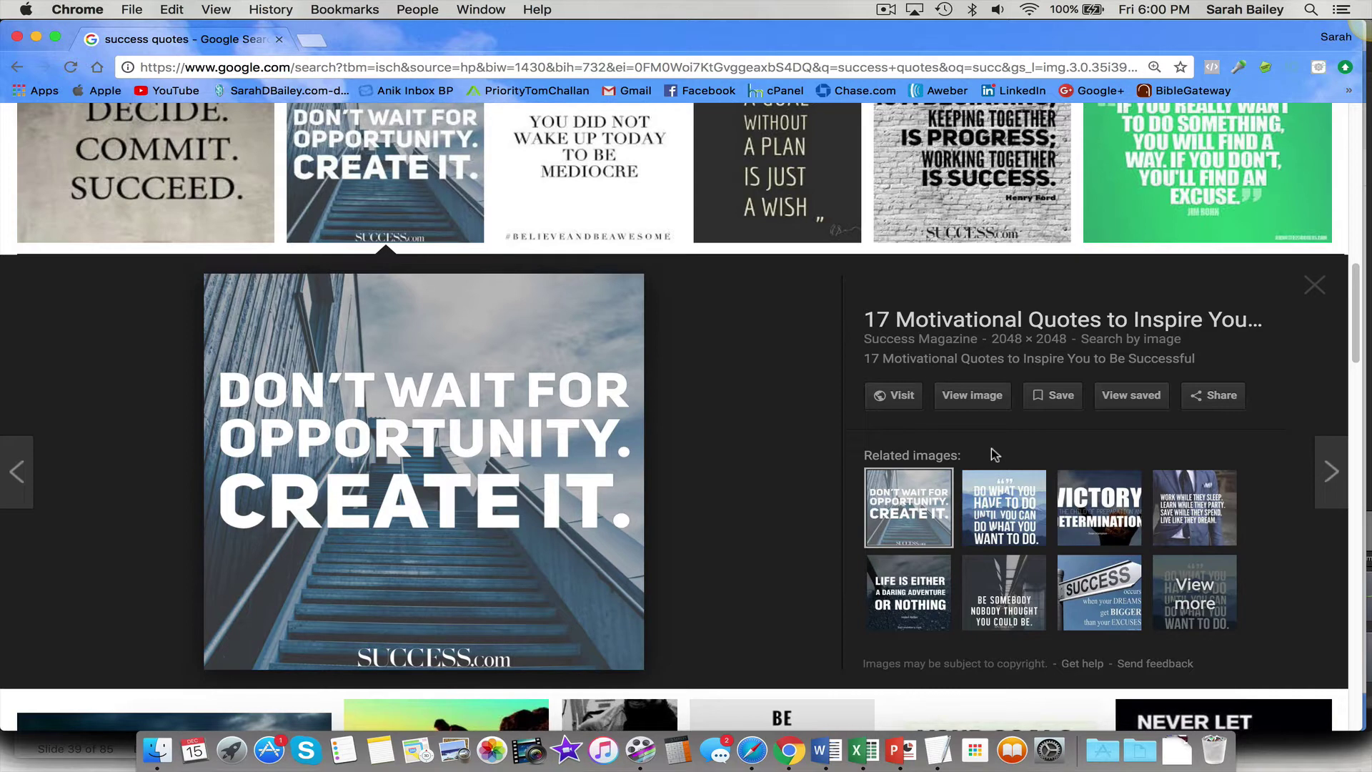
# Open canva.com in a new browser tab
pyautogui.click(310, 41)
pyautogui.write('canva.com')
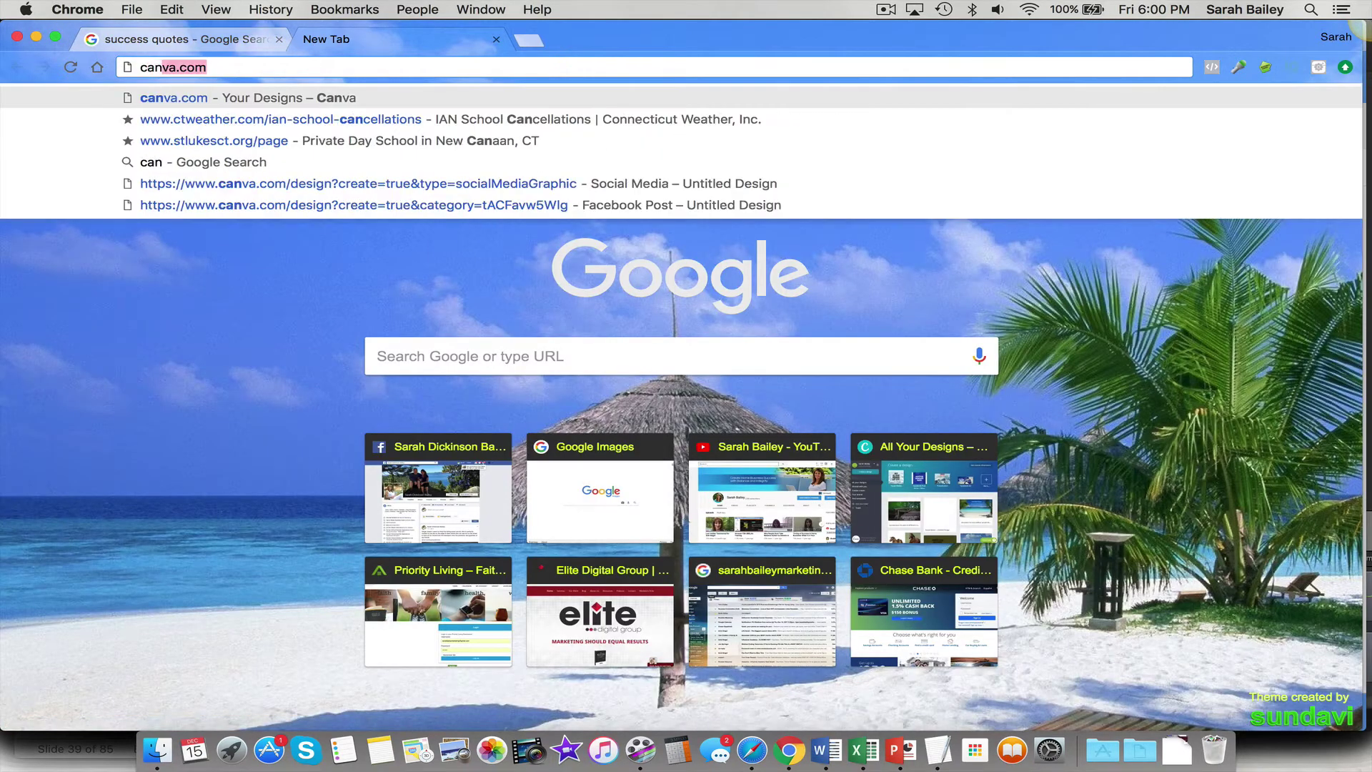
pyautogui.press('Return')
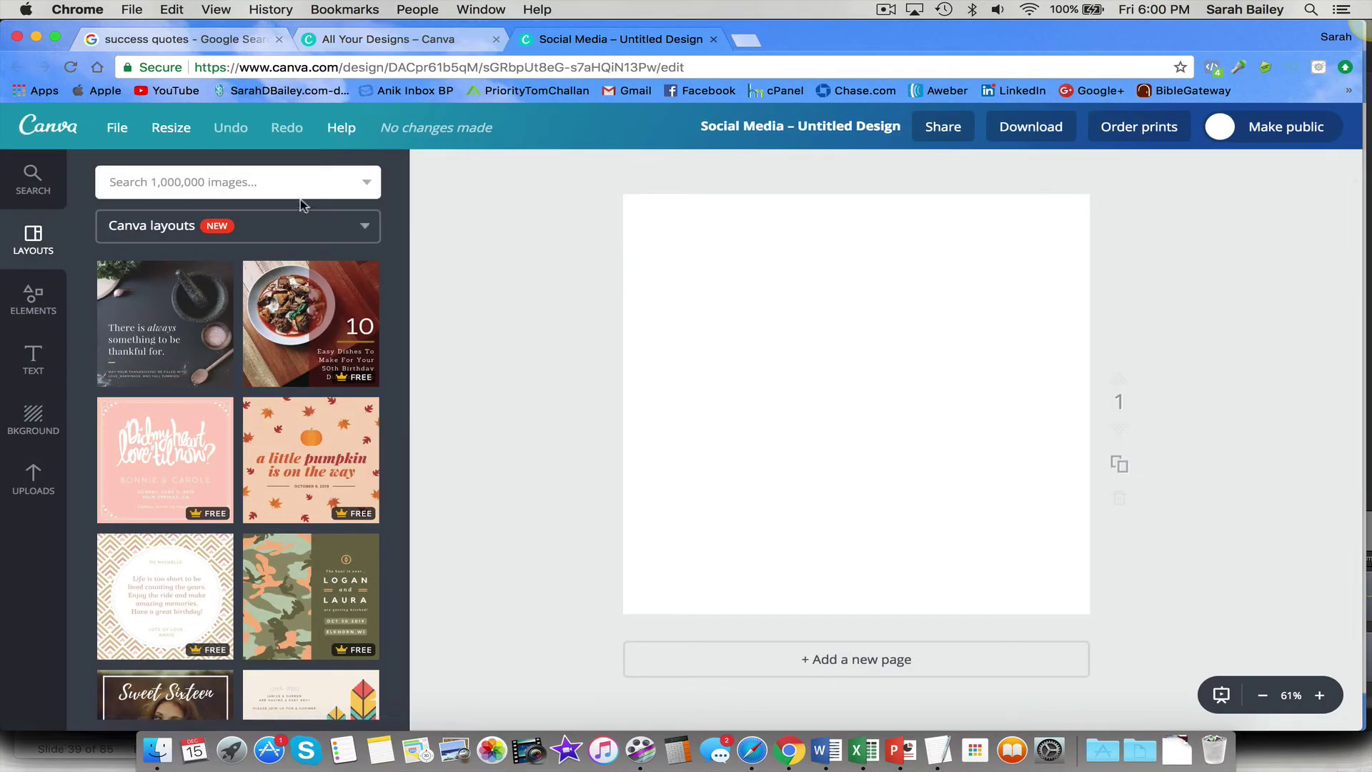
# Open Canva's search panel and check the quote in the Google Images tab
pyautogui.click(296, 184)
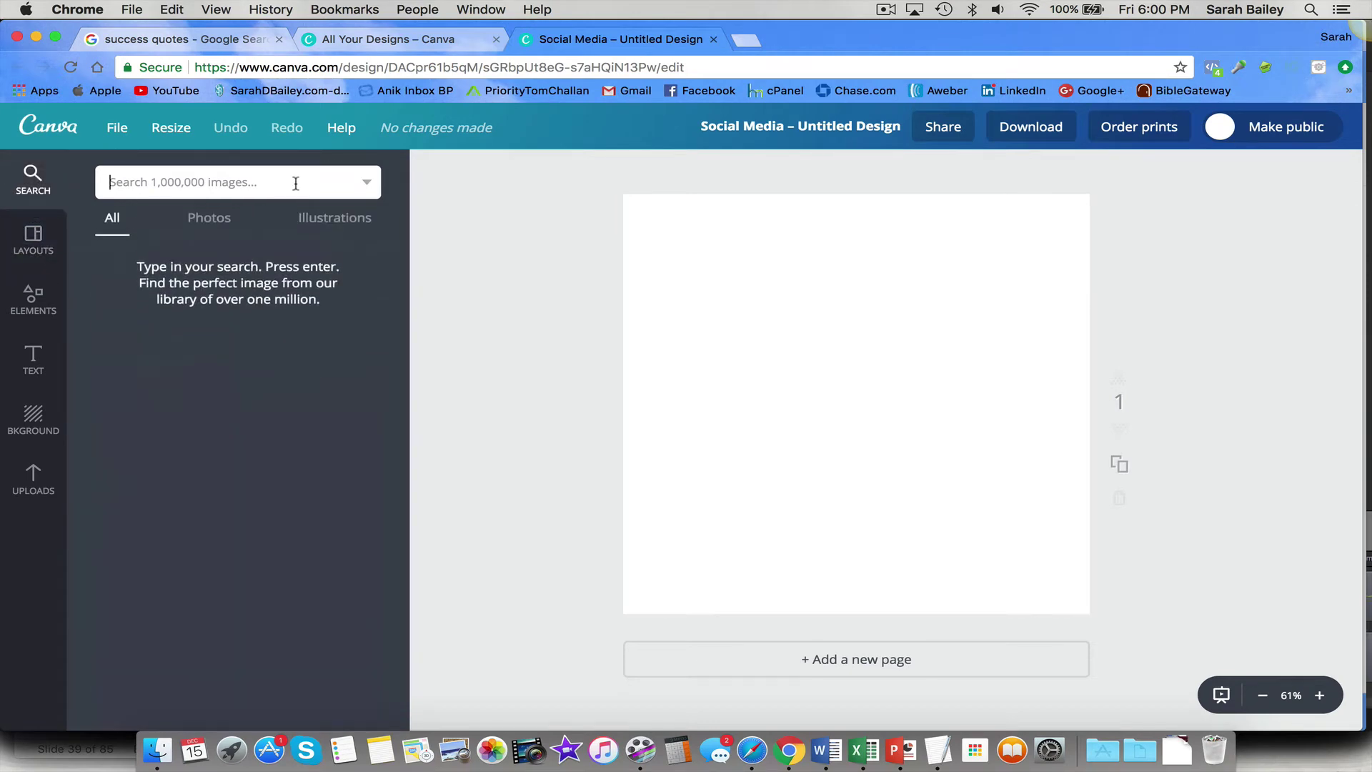
pyautogui.click(238, 41)
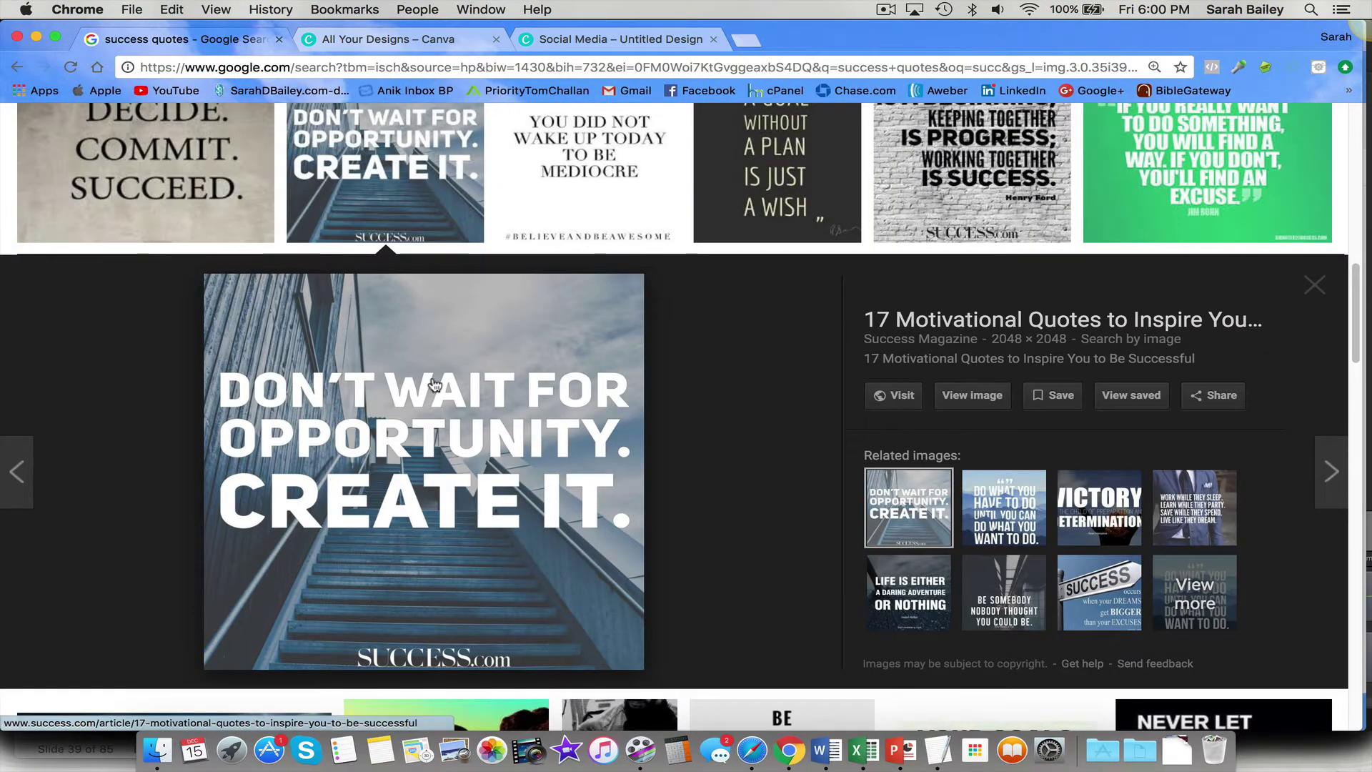
pyautogui.click(573, 37)
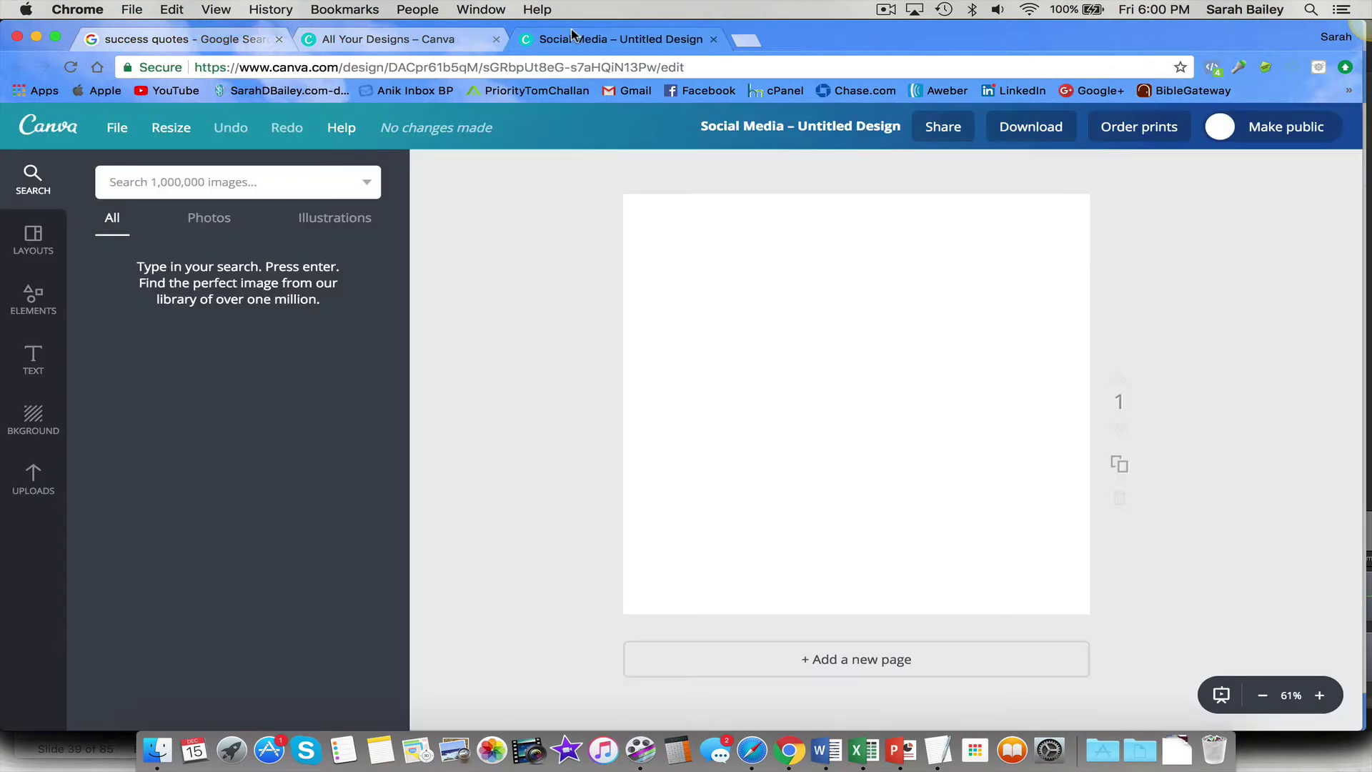
# Search Canva for 'mountain', limited to free Photos
pyautogui.write('mountain')
pyautogui.press('Return')
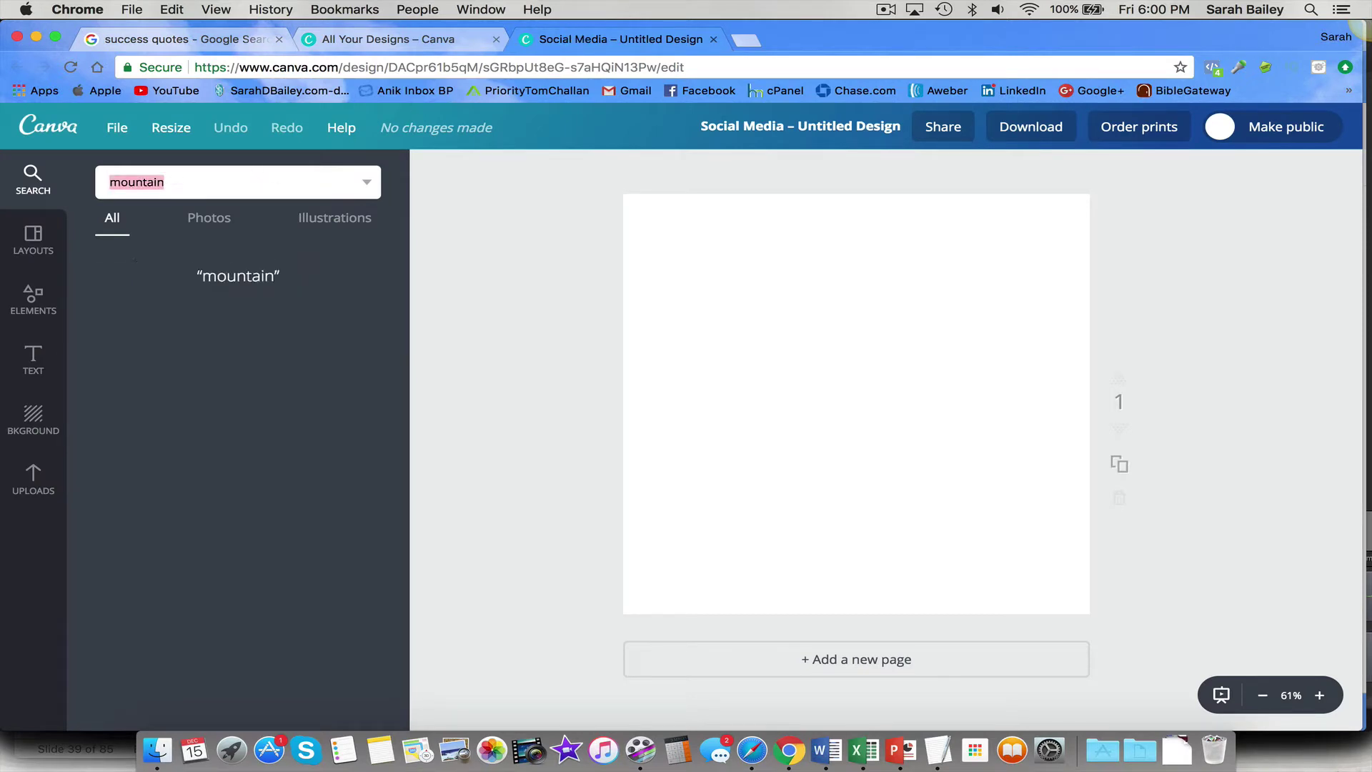
pyautogui.click(210, 219)
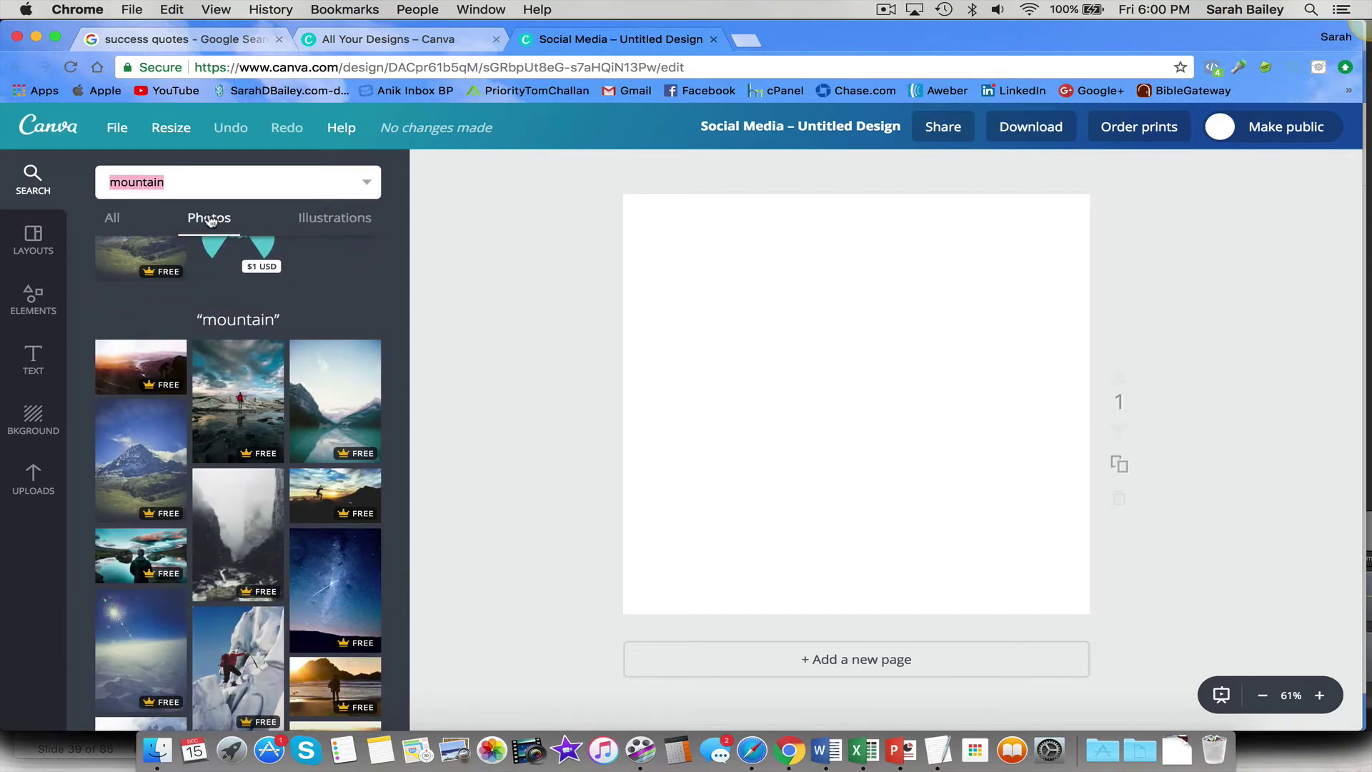
pyautogui.click(366, 183)
pyautogui.click(174, 260)
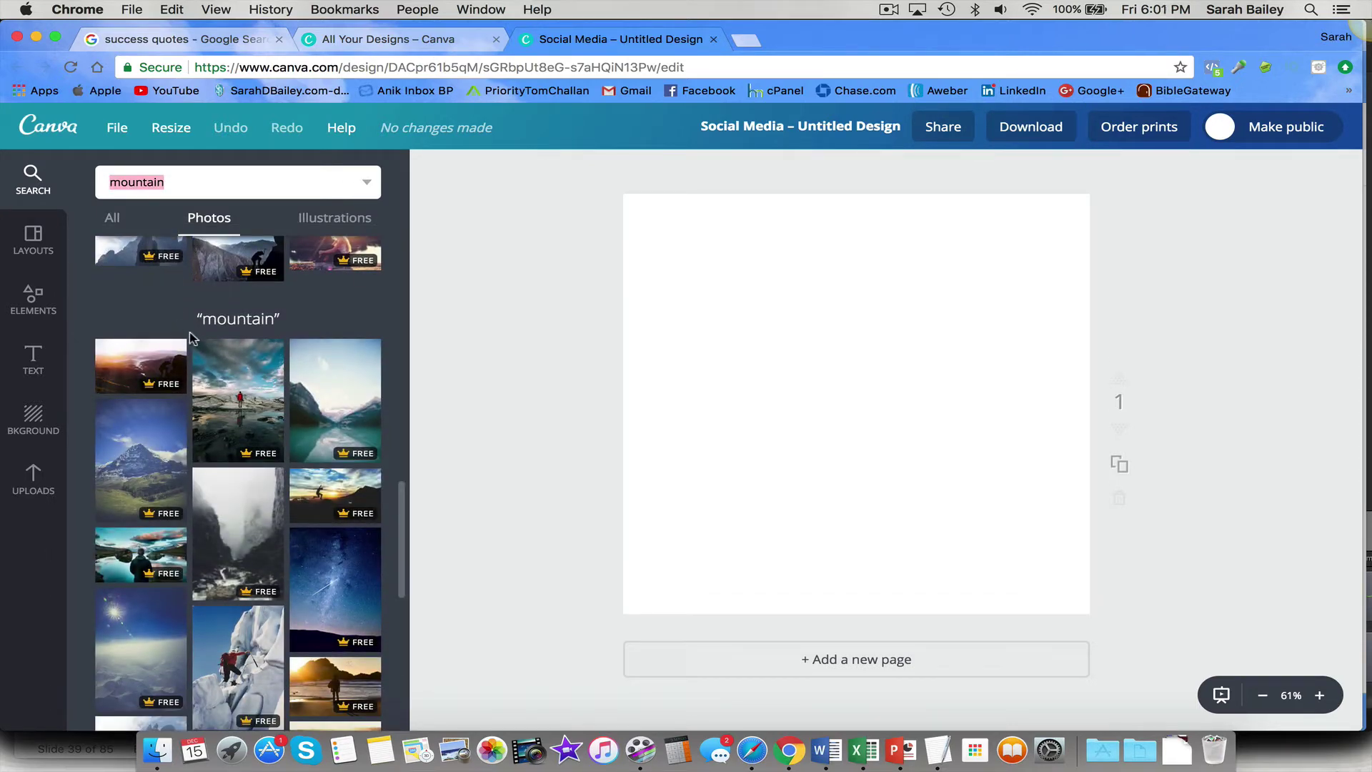
# Try the hiker-by-the-lake photo and a starry night-sky photo, removing each
pyautogui.click(227, 371)
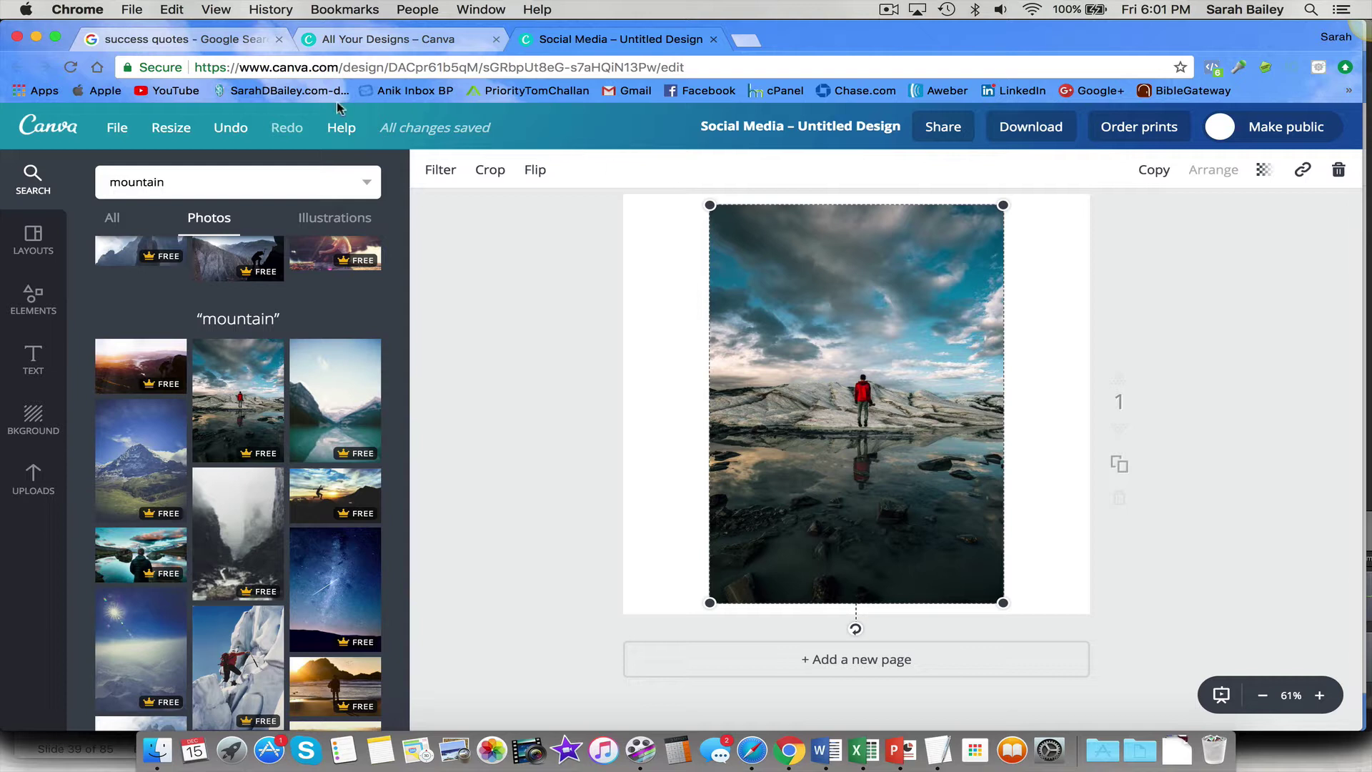
pyautogui.click(231, 130)
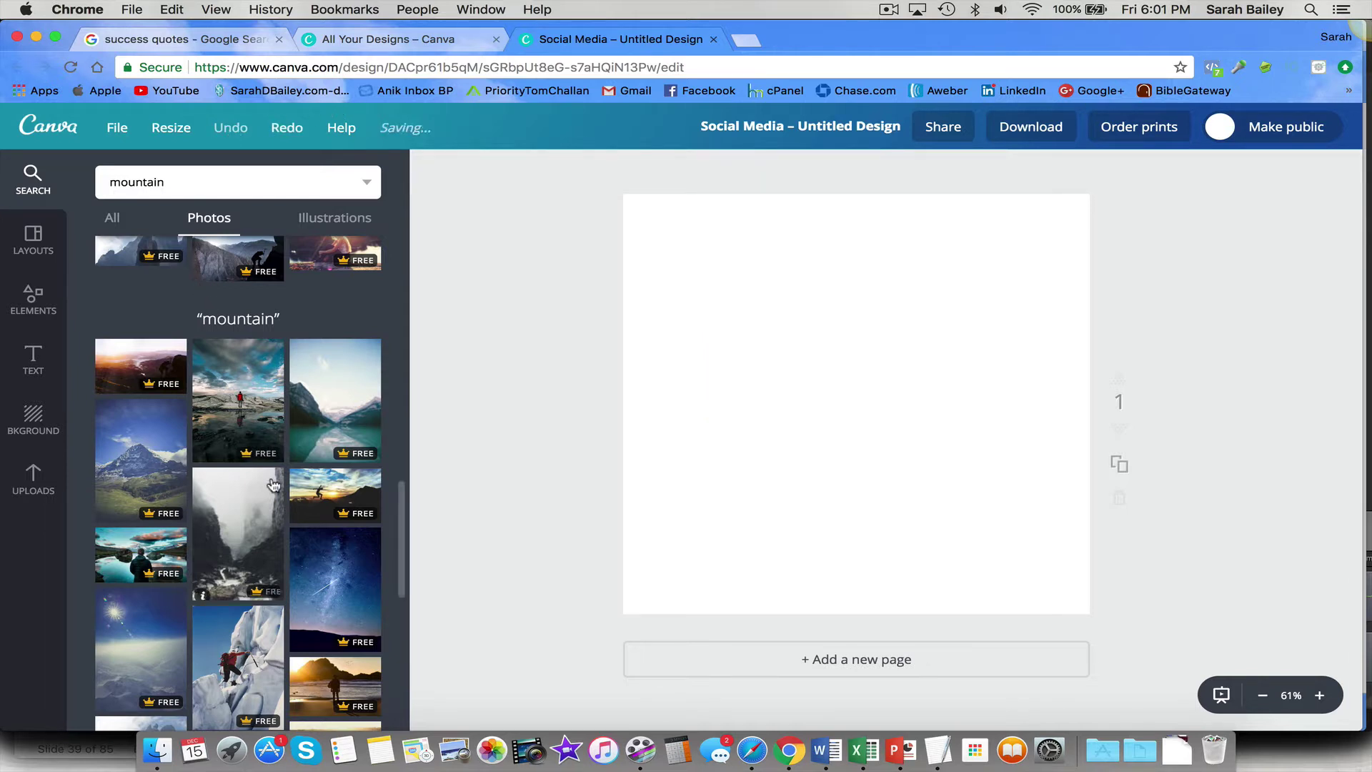
pyautogui.scroll(-5, 271, 472)
pyautogui.scroll(2, 272, 486)
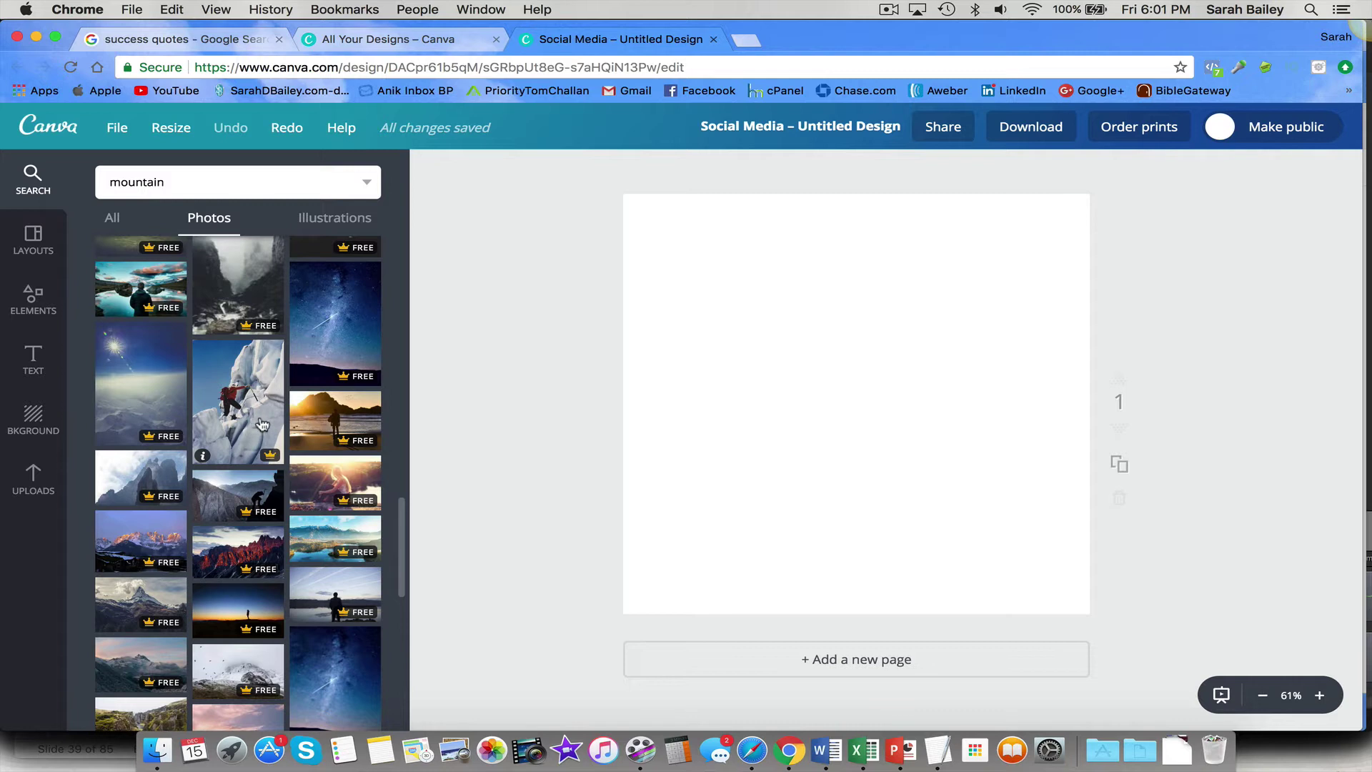
pyautogui.scroll(-3, 262, 424)
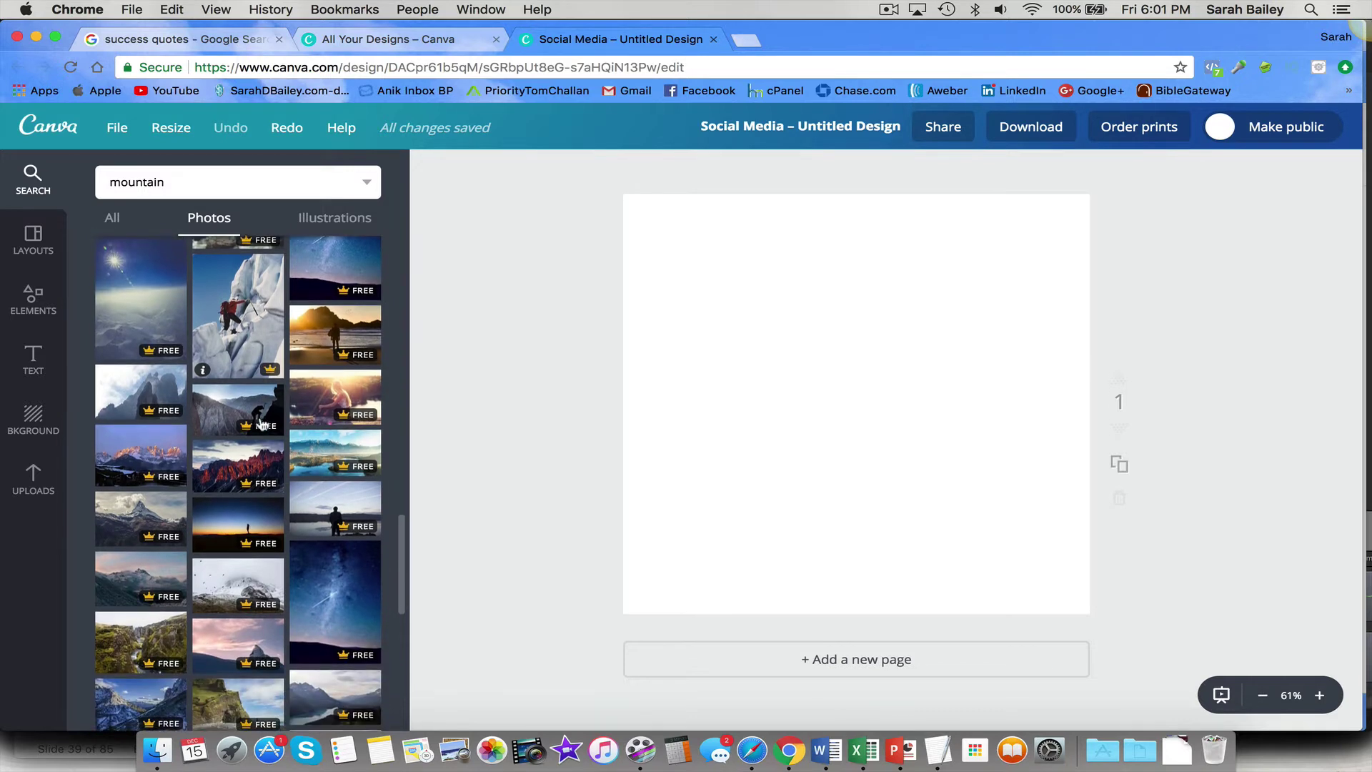
pyautogui.scroll(3, 262, 425)
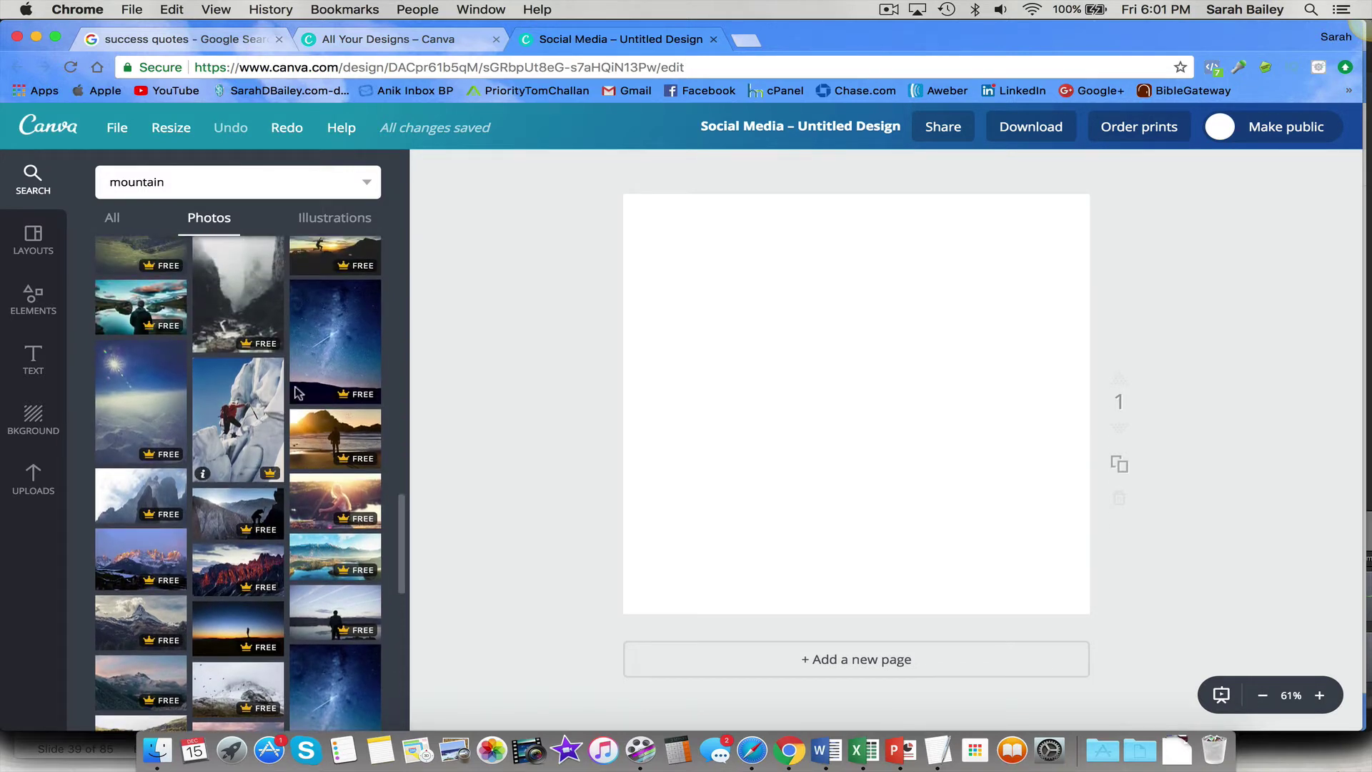
pyautogui.scroll(2, 339, 327)
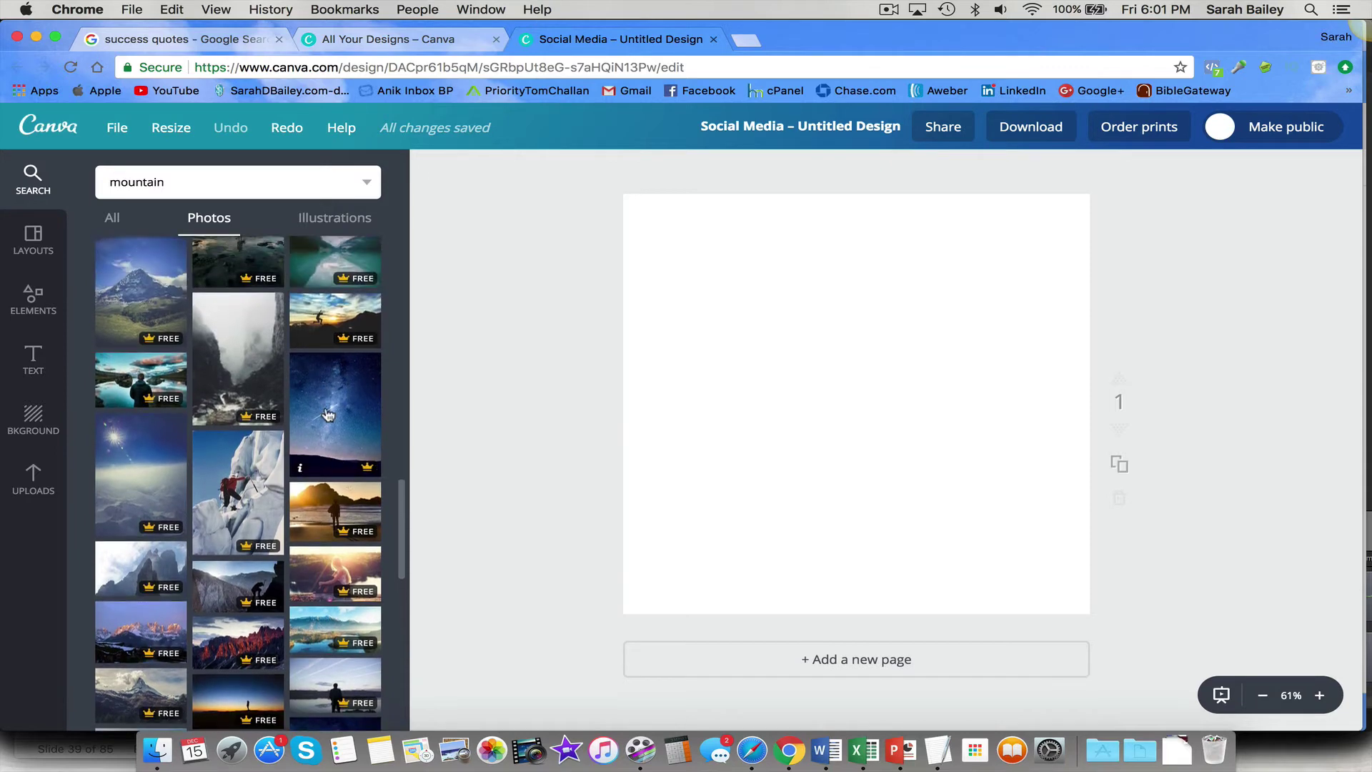
pyautogui.click(328, 415)
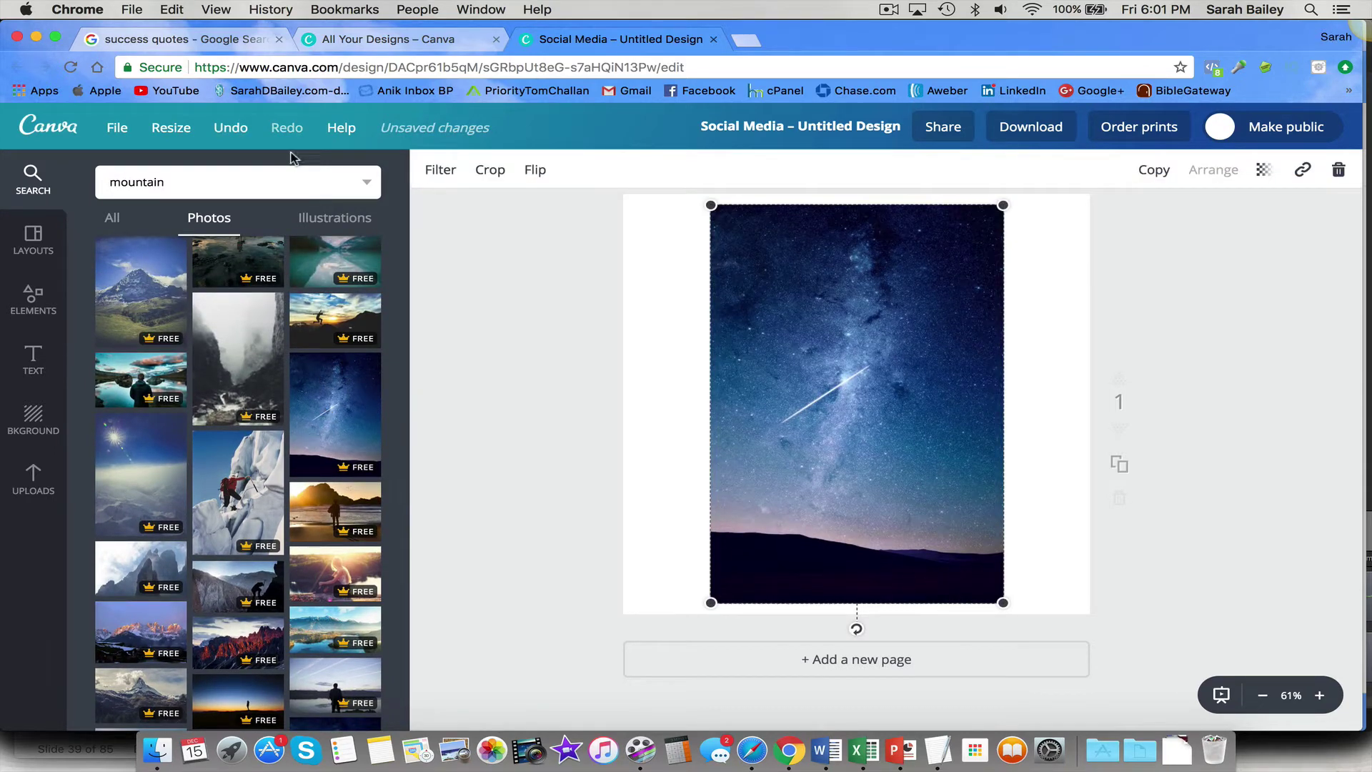
pyautogui.click(230, 128)
# Add the mountain lake reflection photo to the page and deselect it
pyautogui.scroll(2, 329, 356)
pyautogui.click(329, 356)
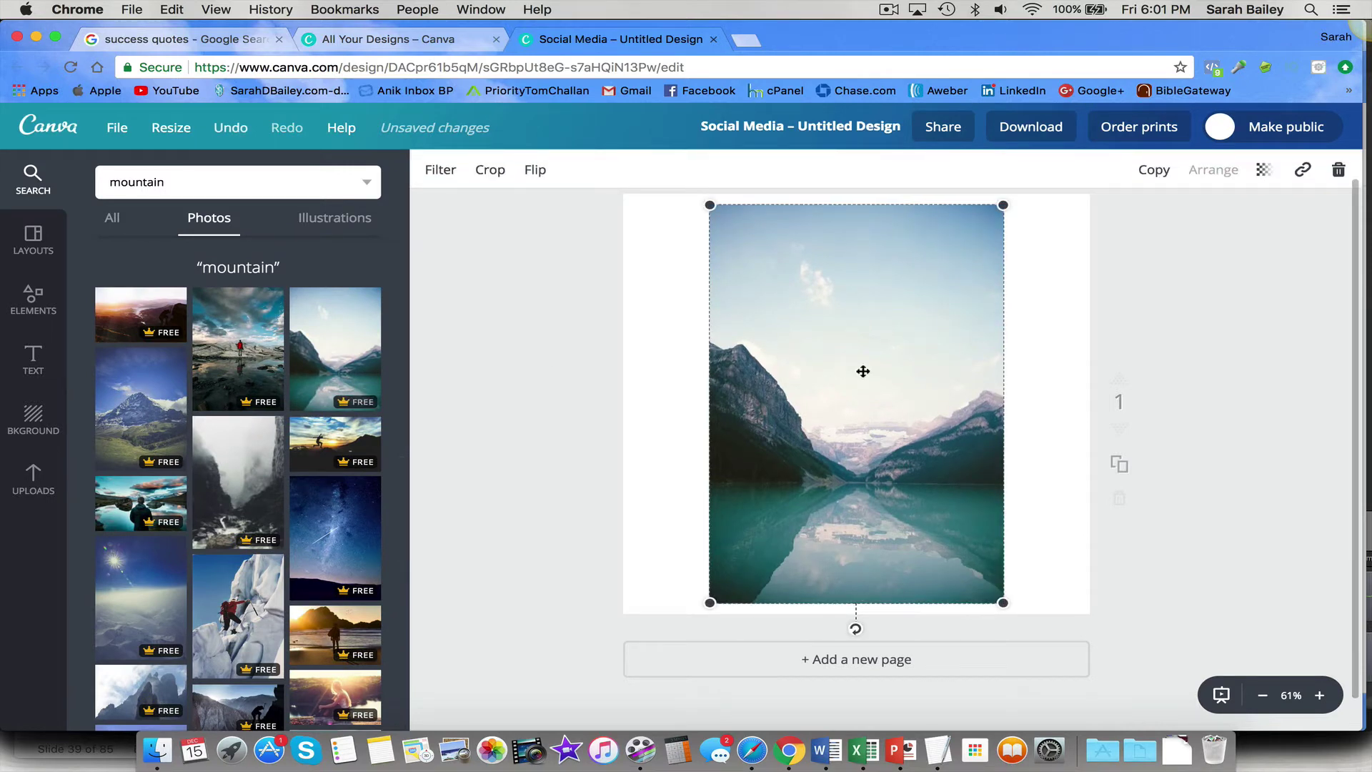
pyautogui.click(1068, 366)
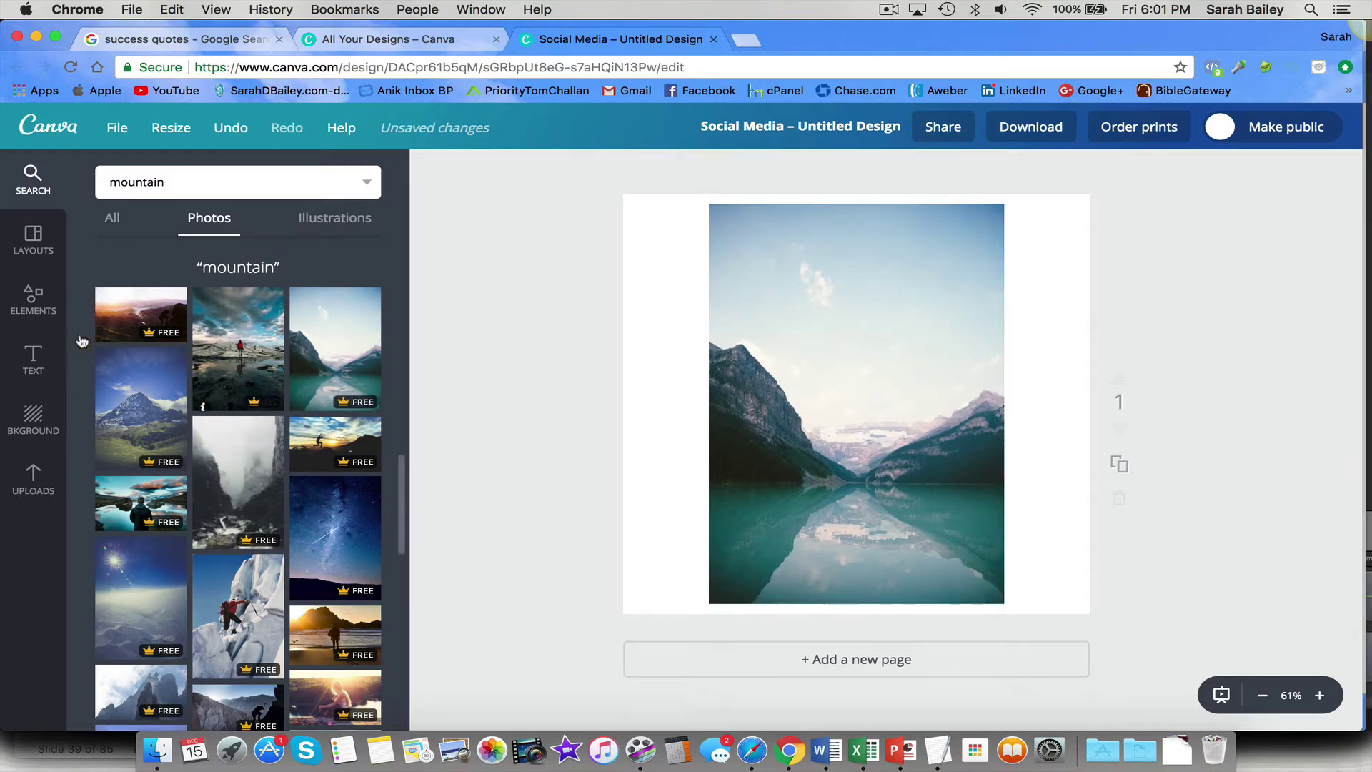
# Add the brunch text template, move it to the photo's top, and select its subtitle lines
pyautogui.click(41, 357)
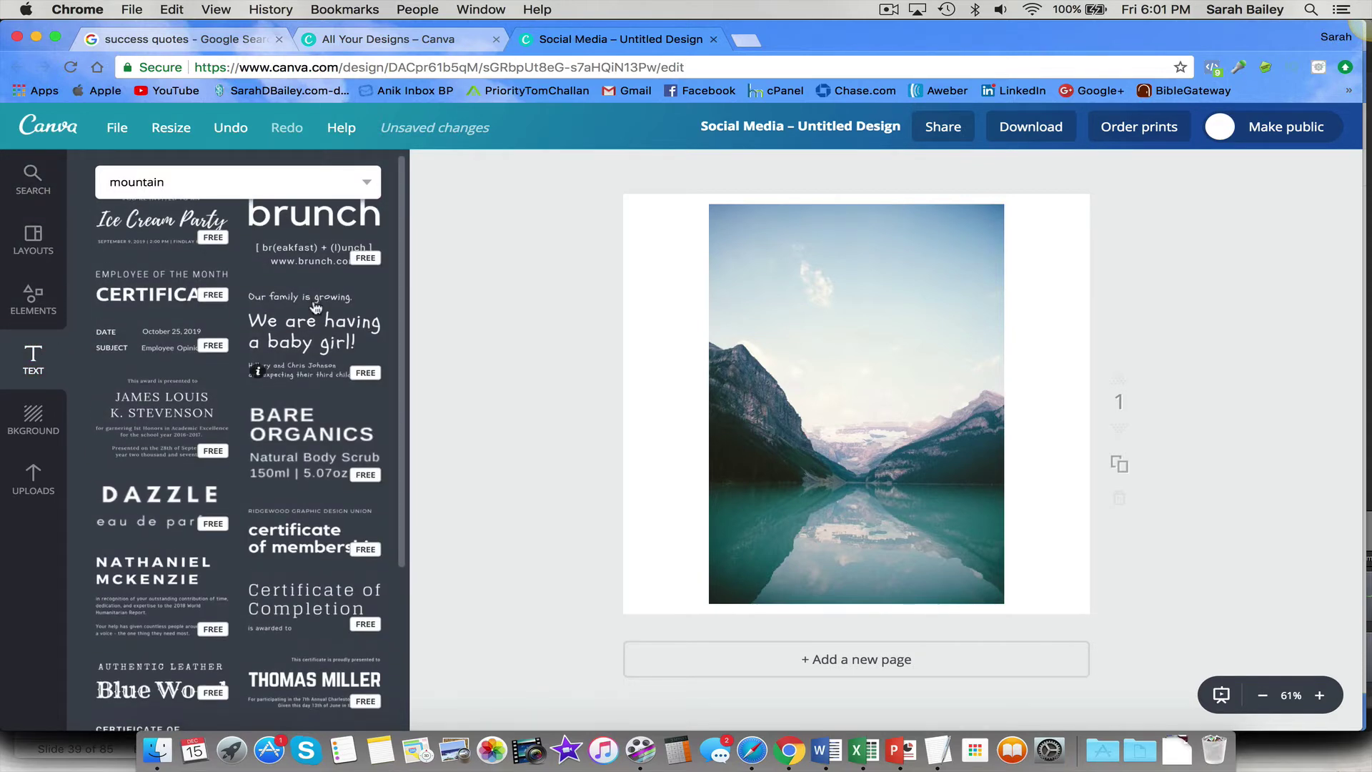
pyautogui.click(341, 225)
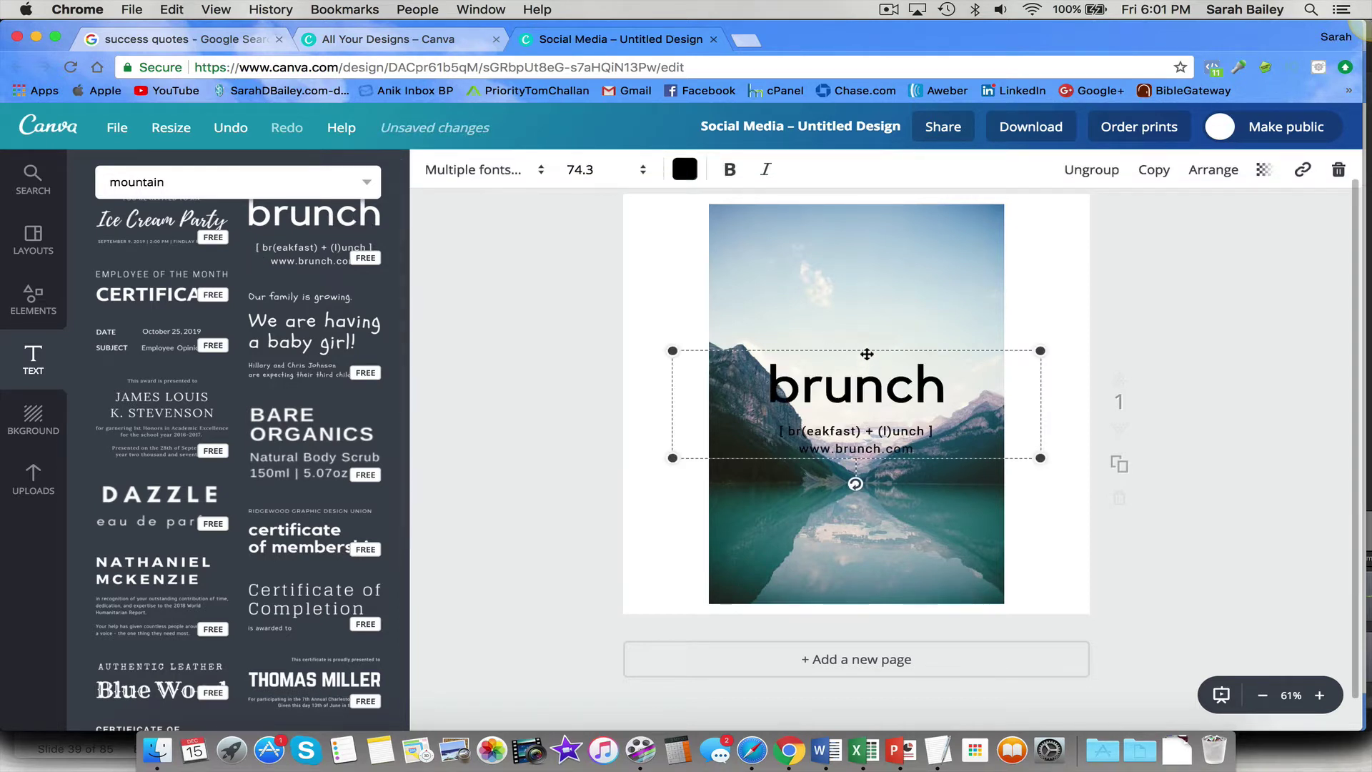
pyautogui.moveTo(867, 353); pyautogui.dragTo(867, 215)
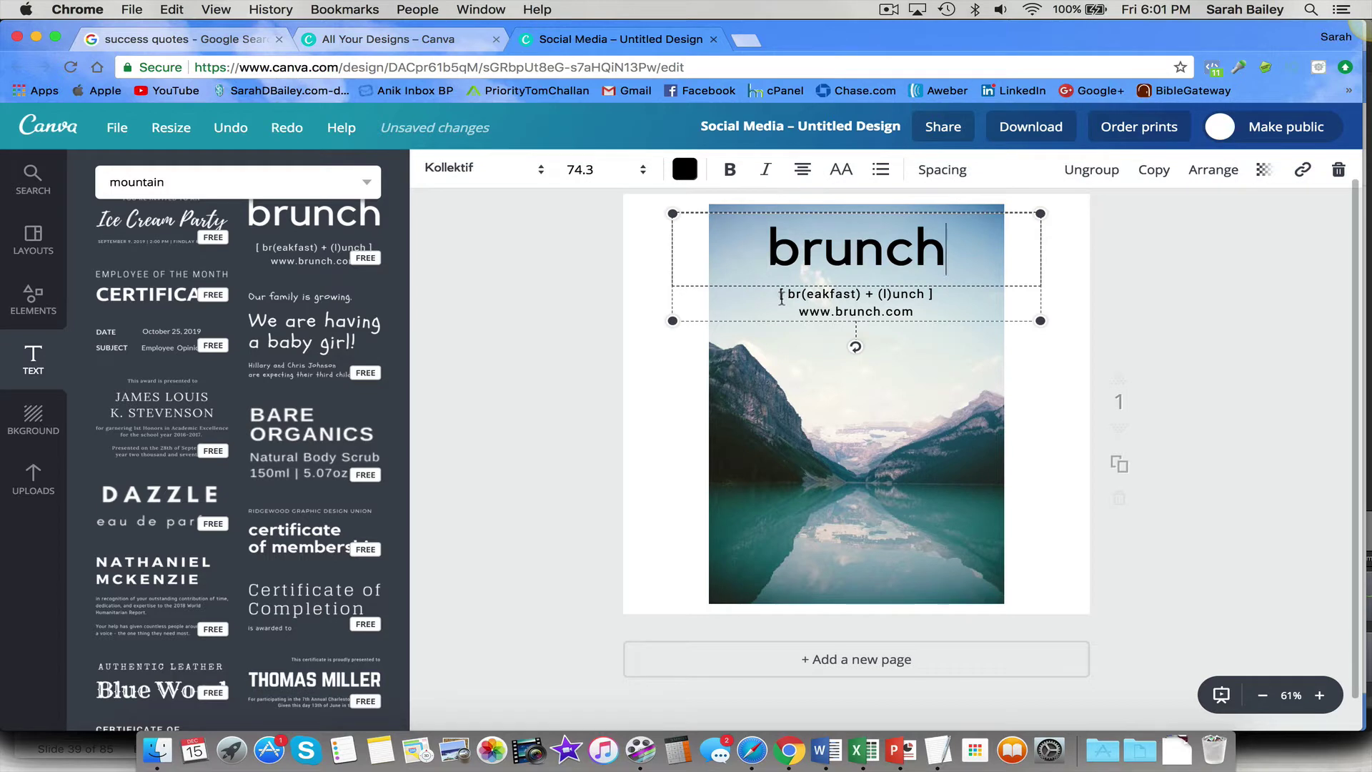
pyautogui.press('super+a')
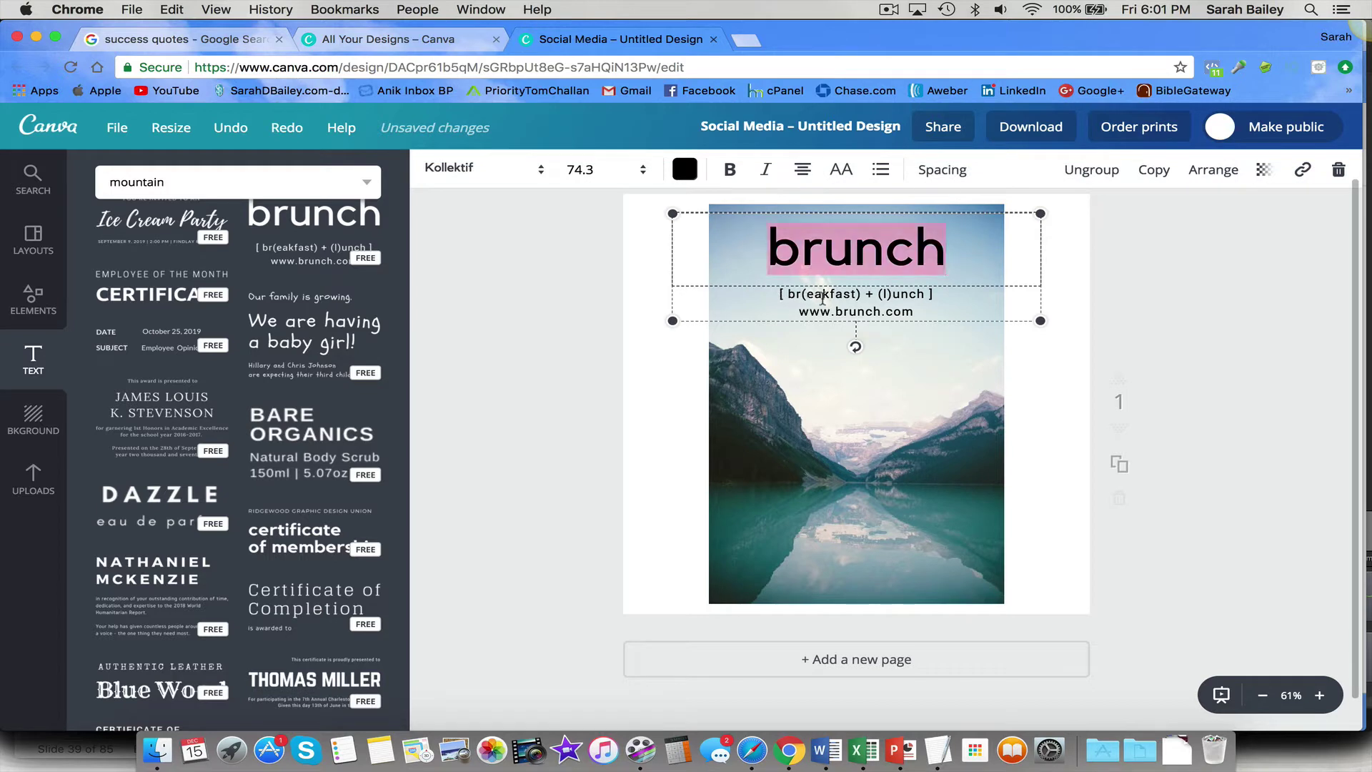
pyautogui.click(822, 300)
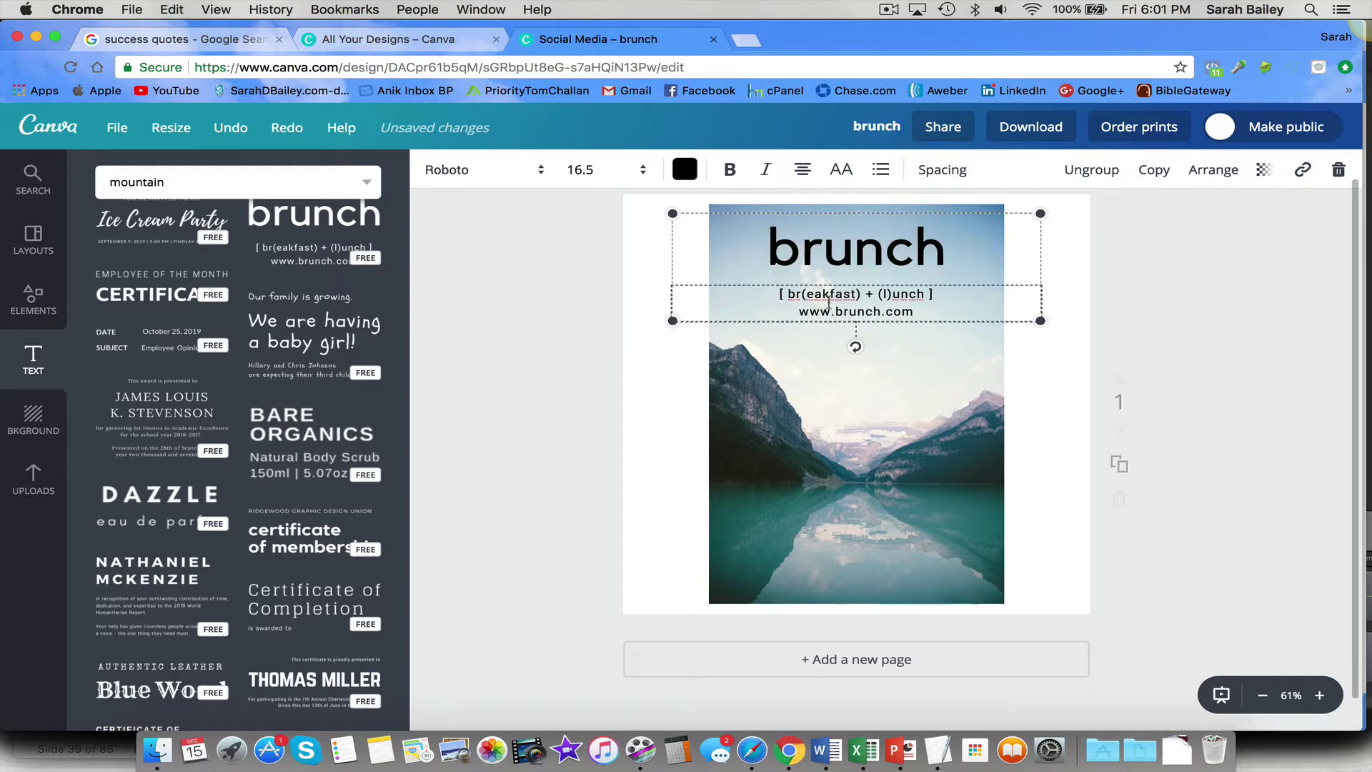
pyautogui.moveTo(781, 293); pyautogui.dragTo(958, 309)
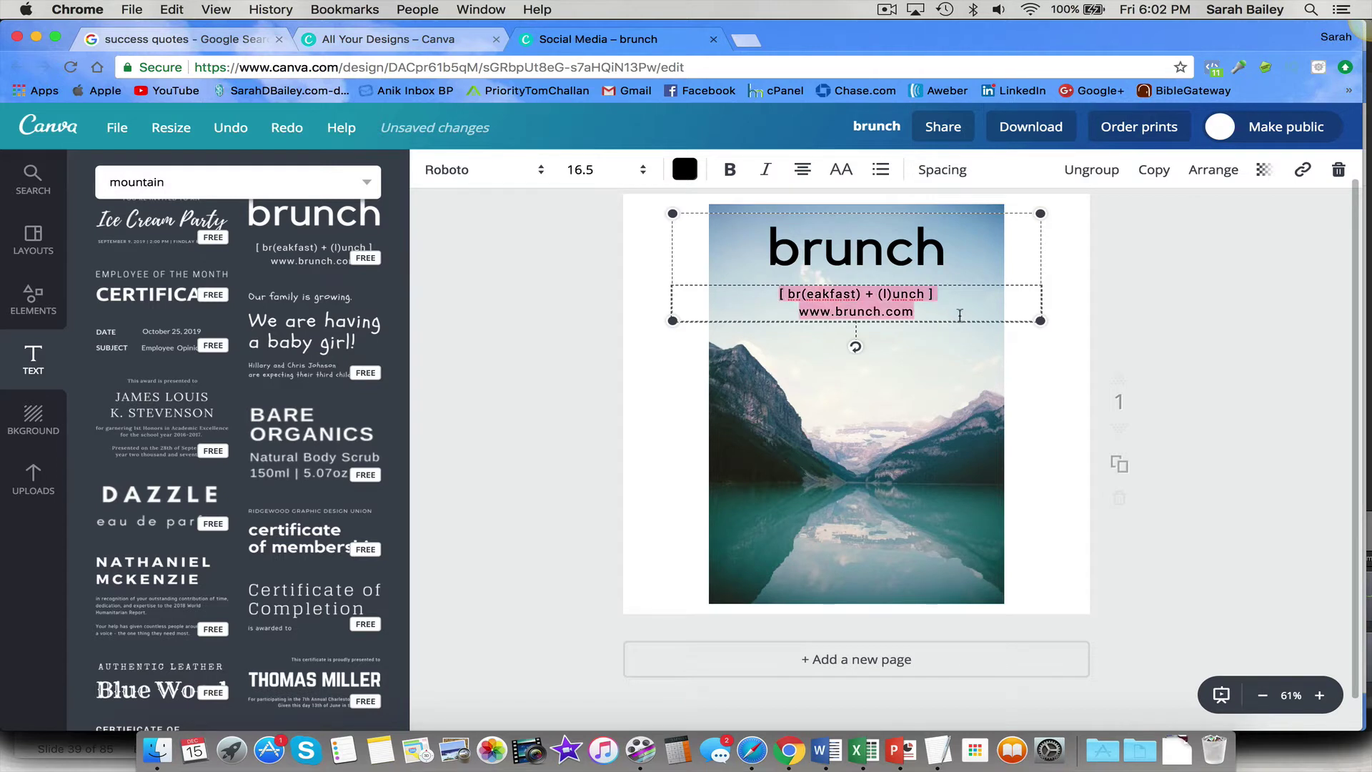
# Delete the subtitle and retype the heading as 'Don't Wait For Opportunity. Create It.'
pyautogui.press('BackSpace')
pyautogui.doubleClick(869, 251)
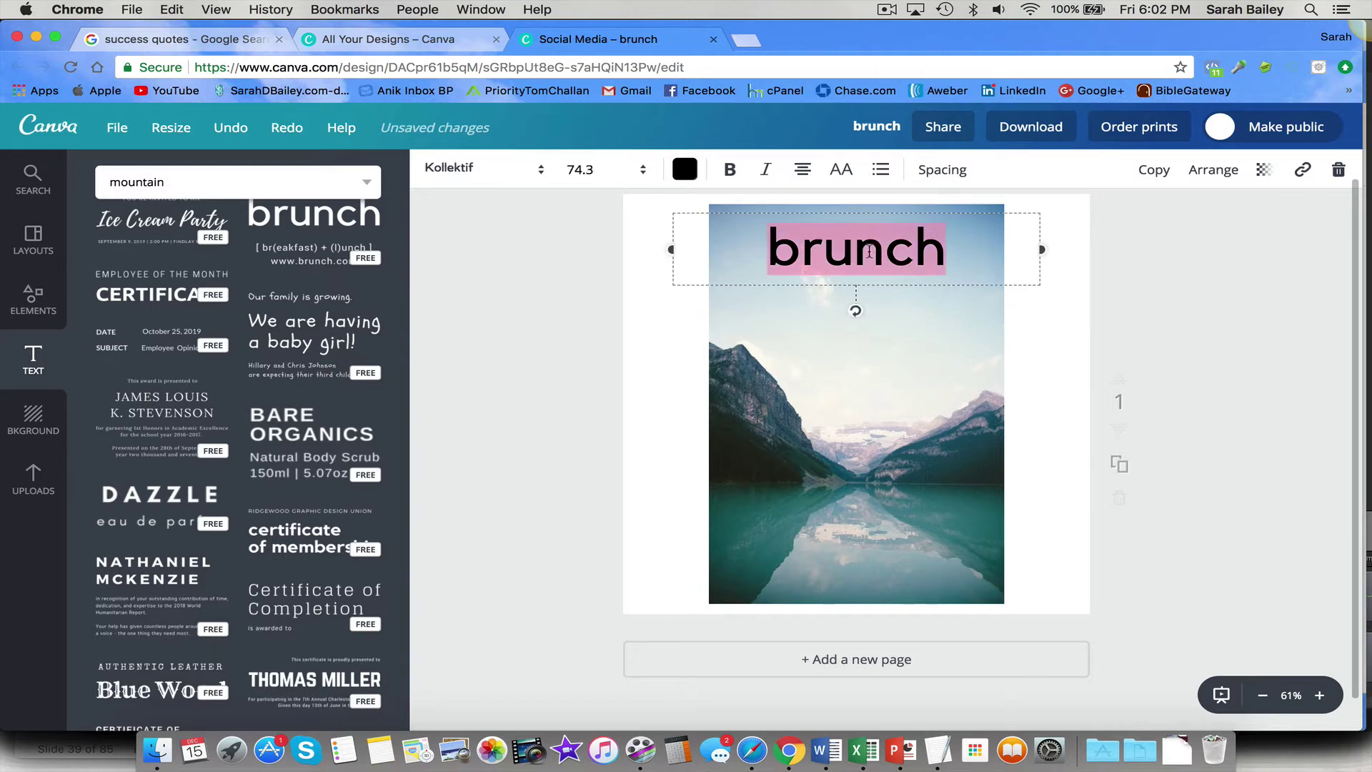
pyautogui.write("Don't ")
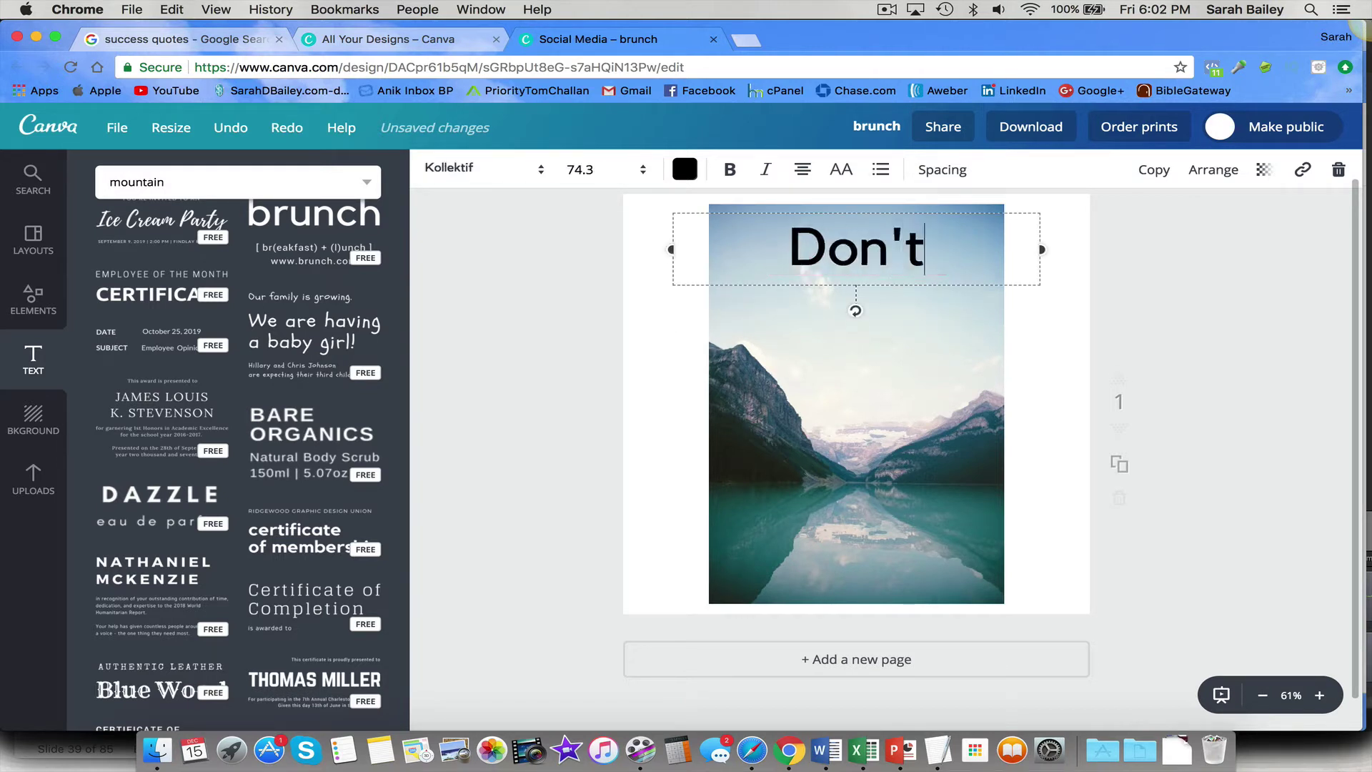
pyautogui.write('Wait ')
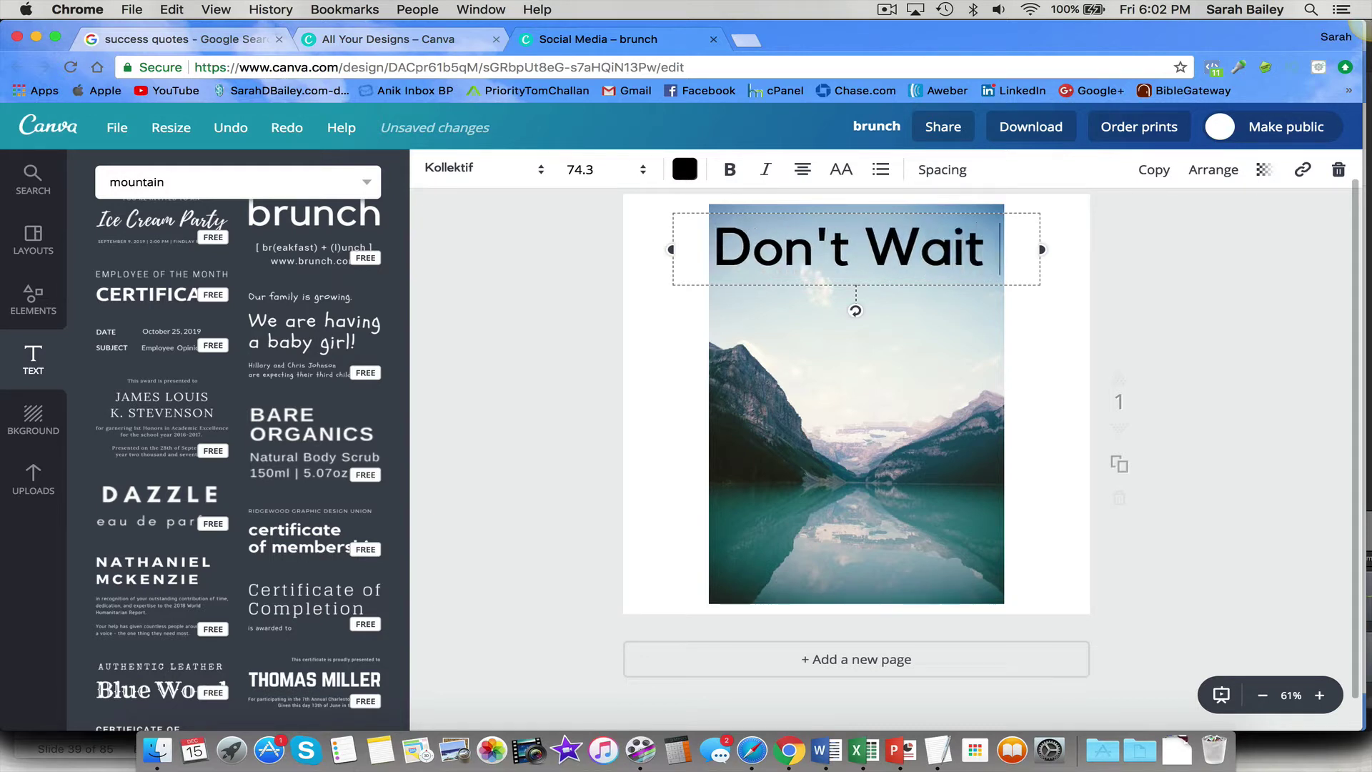
pyautogui.write('For Opp')
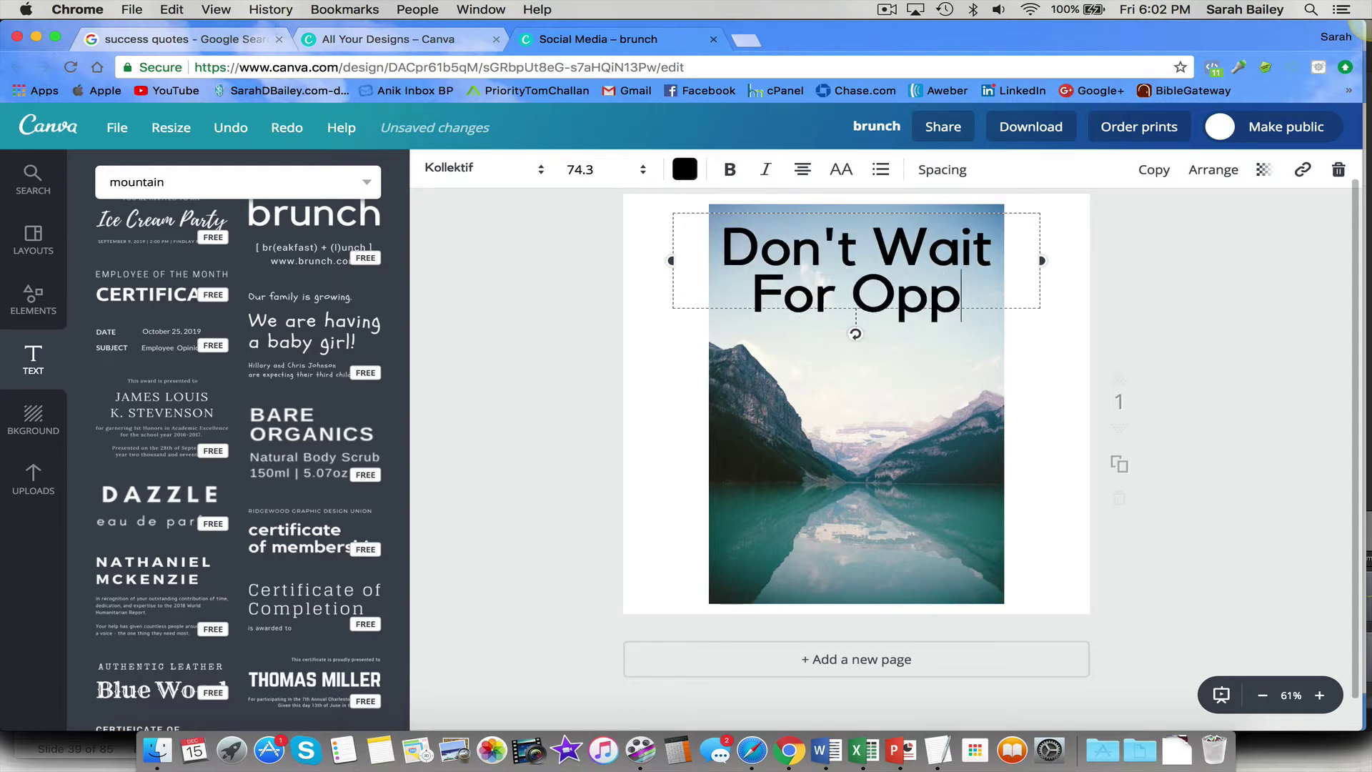
pyautogui.write('ortu')
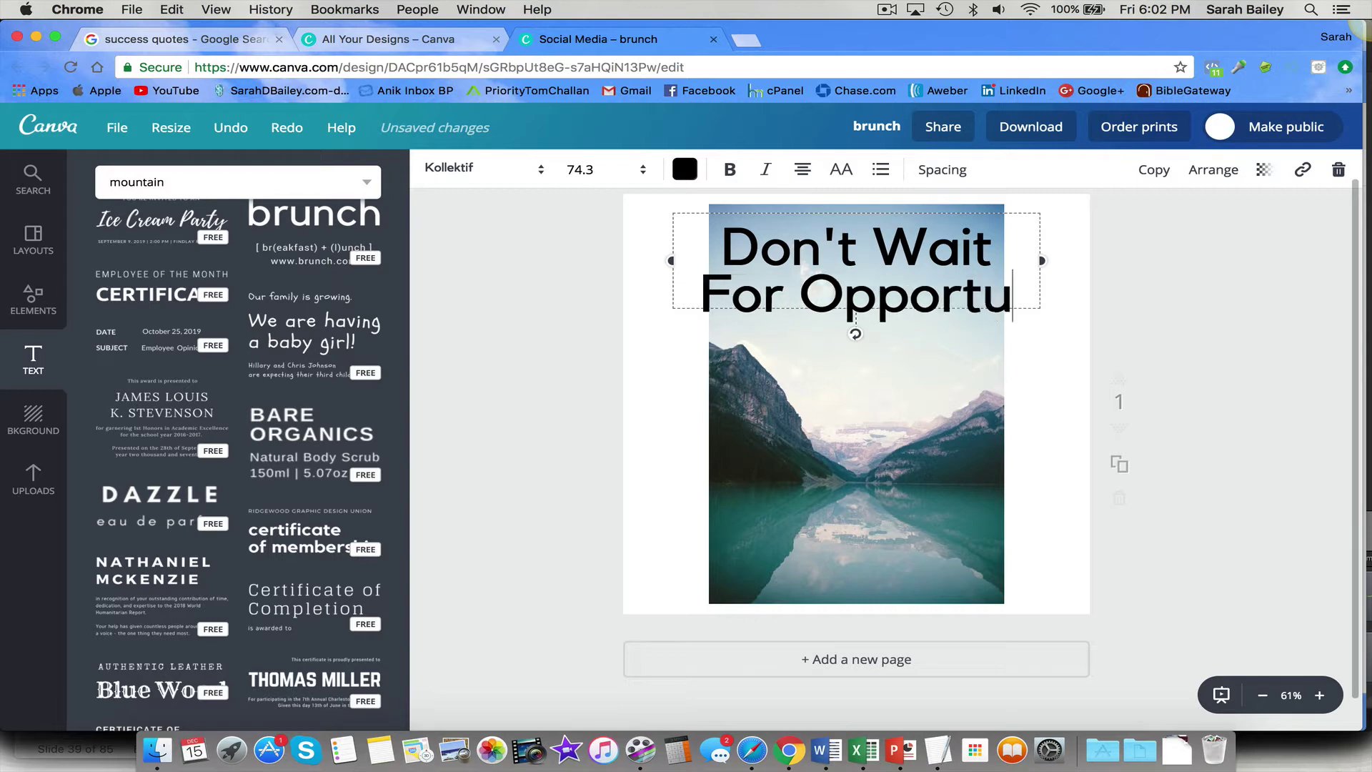
pyautogui.write('nity.')
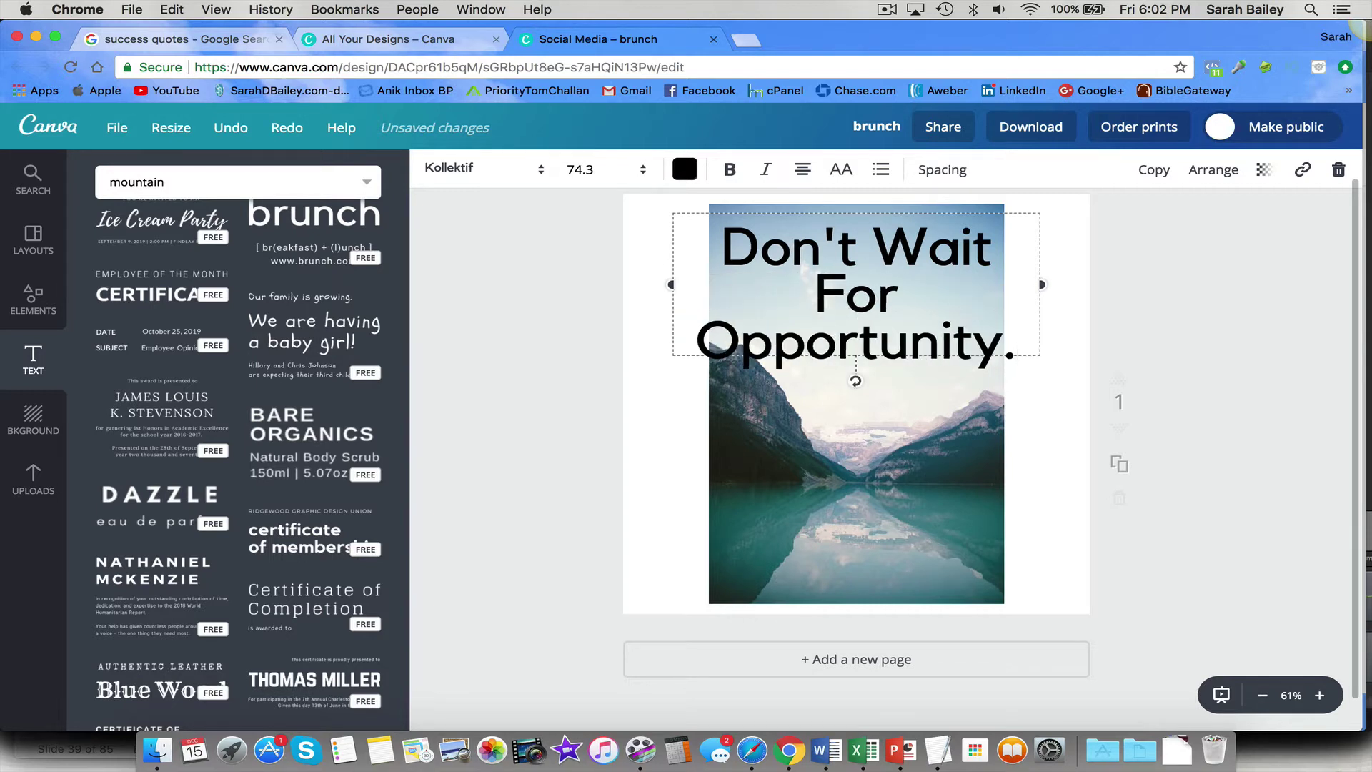
pyautogui.write('Cr')
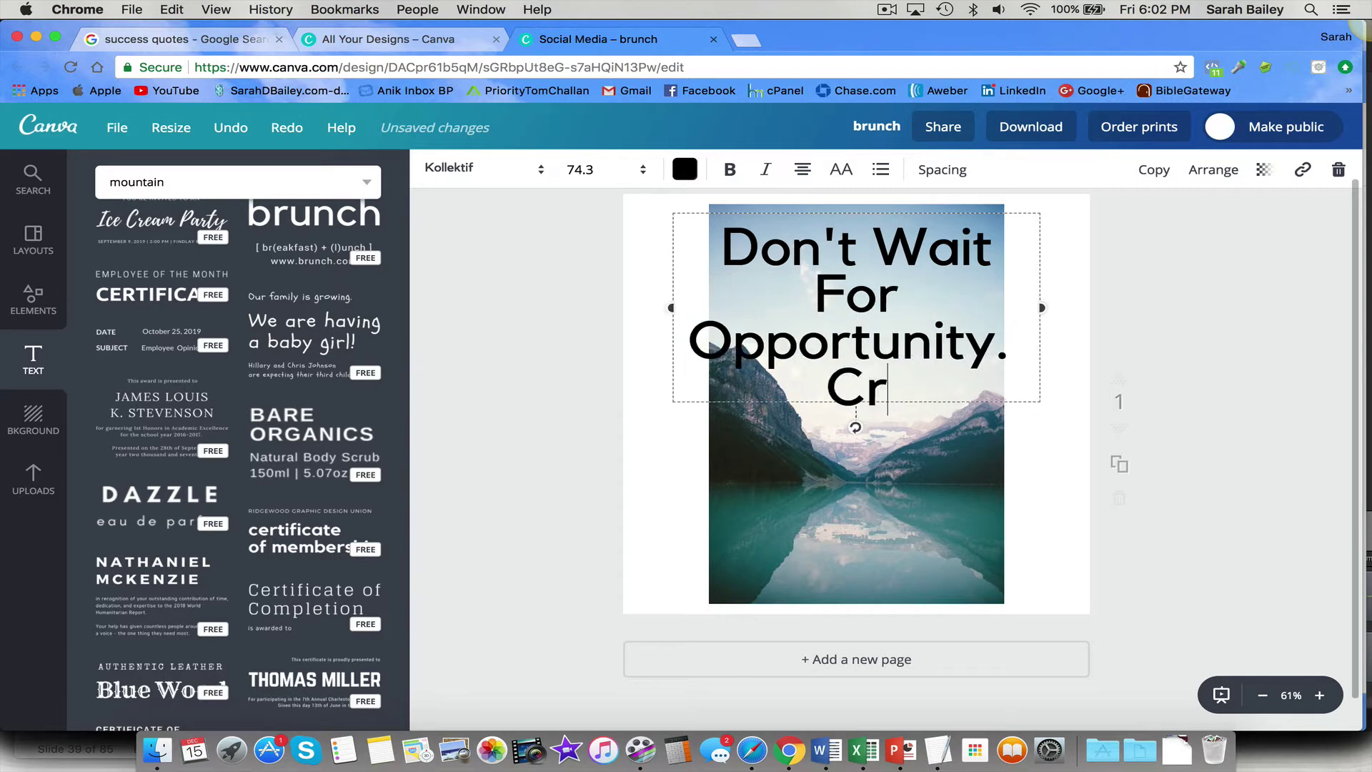
pyautogui.write('eate.')
pyautogui.press('BackSpace')
pyautogui.write('It.')
# Set the whole quote to font size 56
pyautogui.click(837, 249)
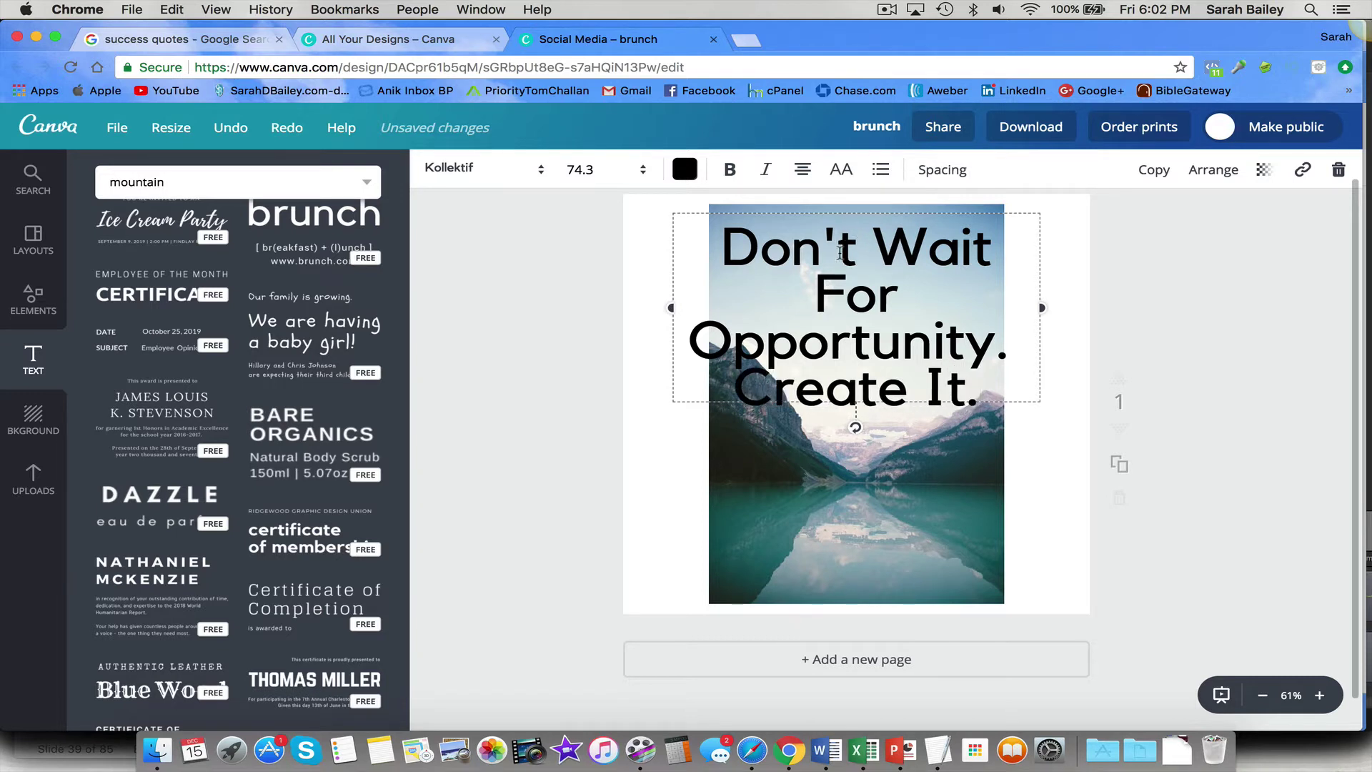
pyautogui.press('super+a')
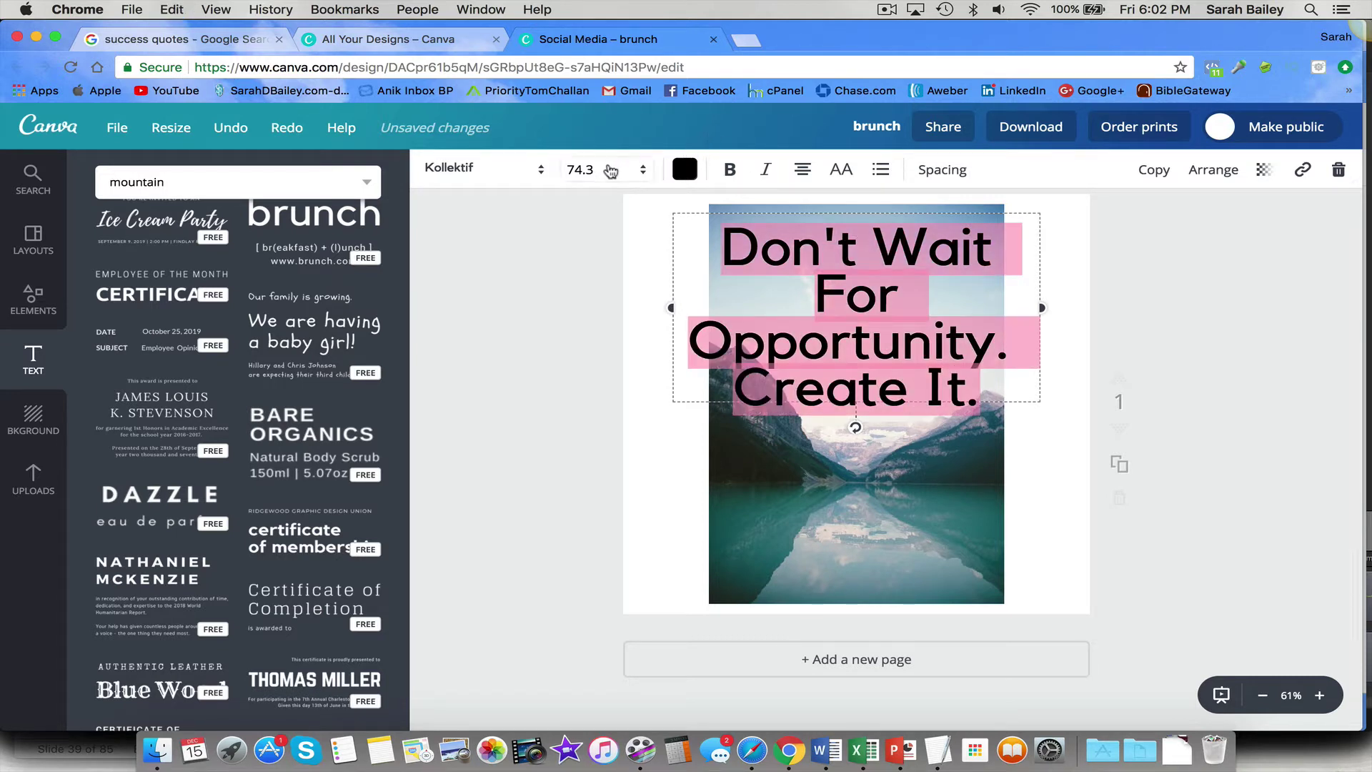
pyautogui.click(643, 169)
pyautogui.click(587, 363)
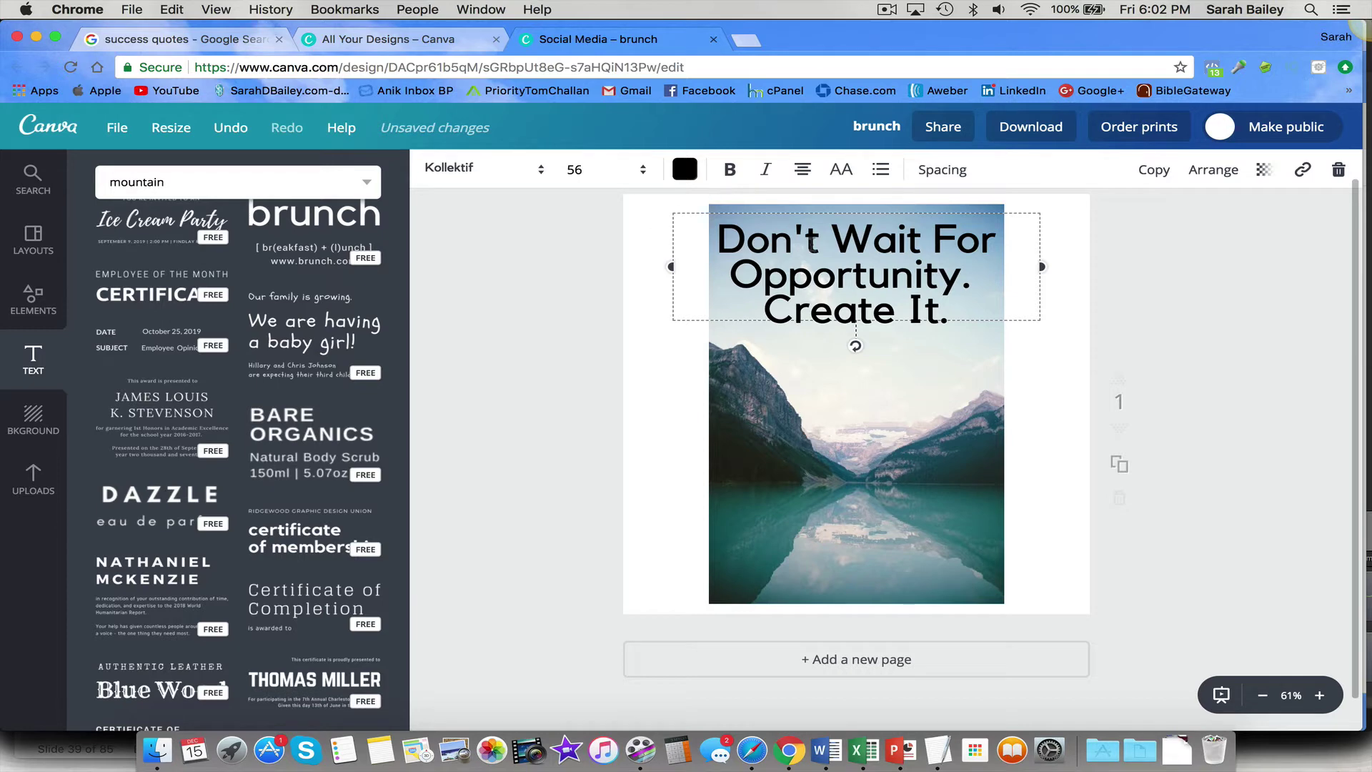
# Change the quote's font to EDO
pyautogui.click(541, 171)
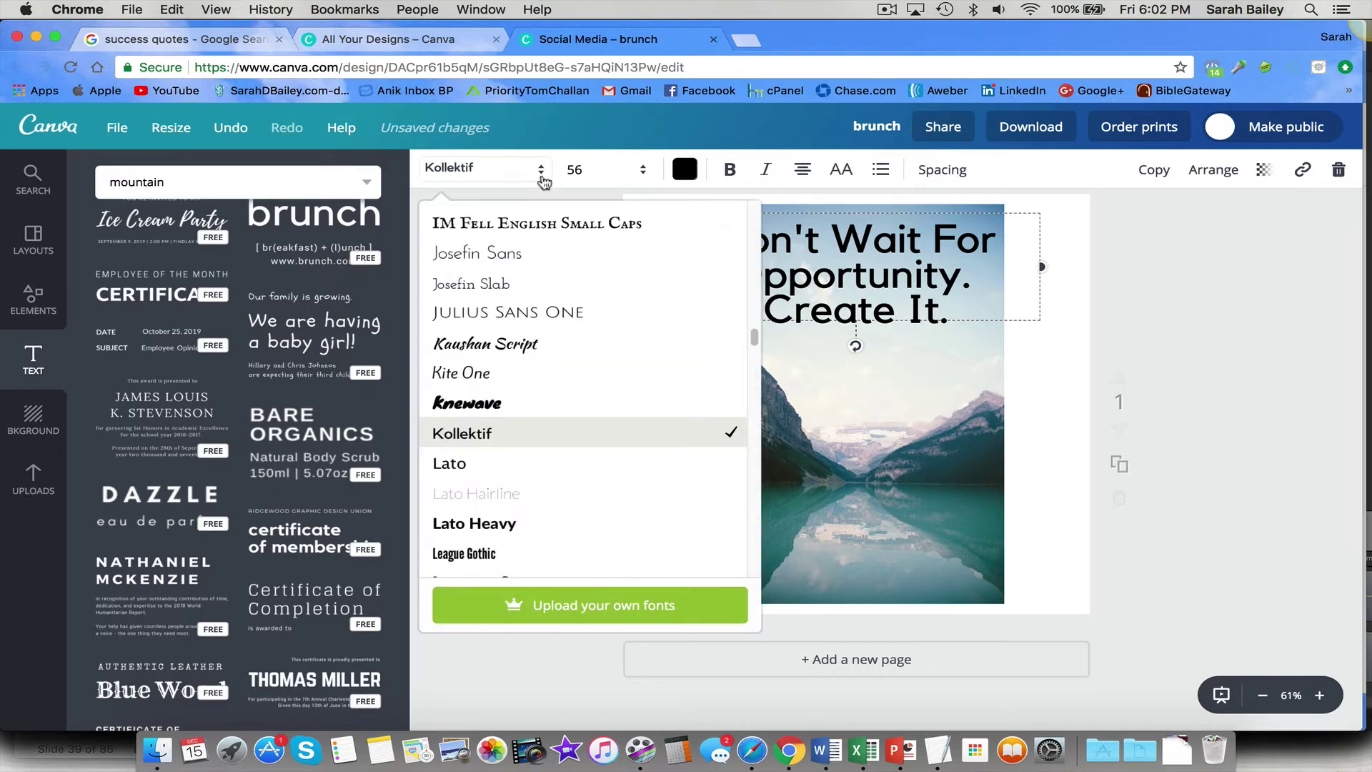
pyautogui.scroll(15, 556, 386)
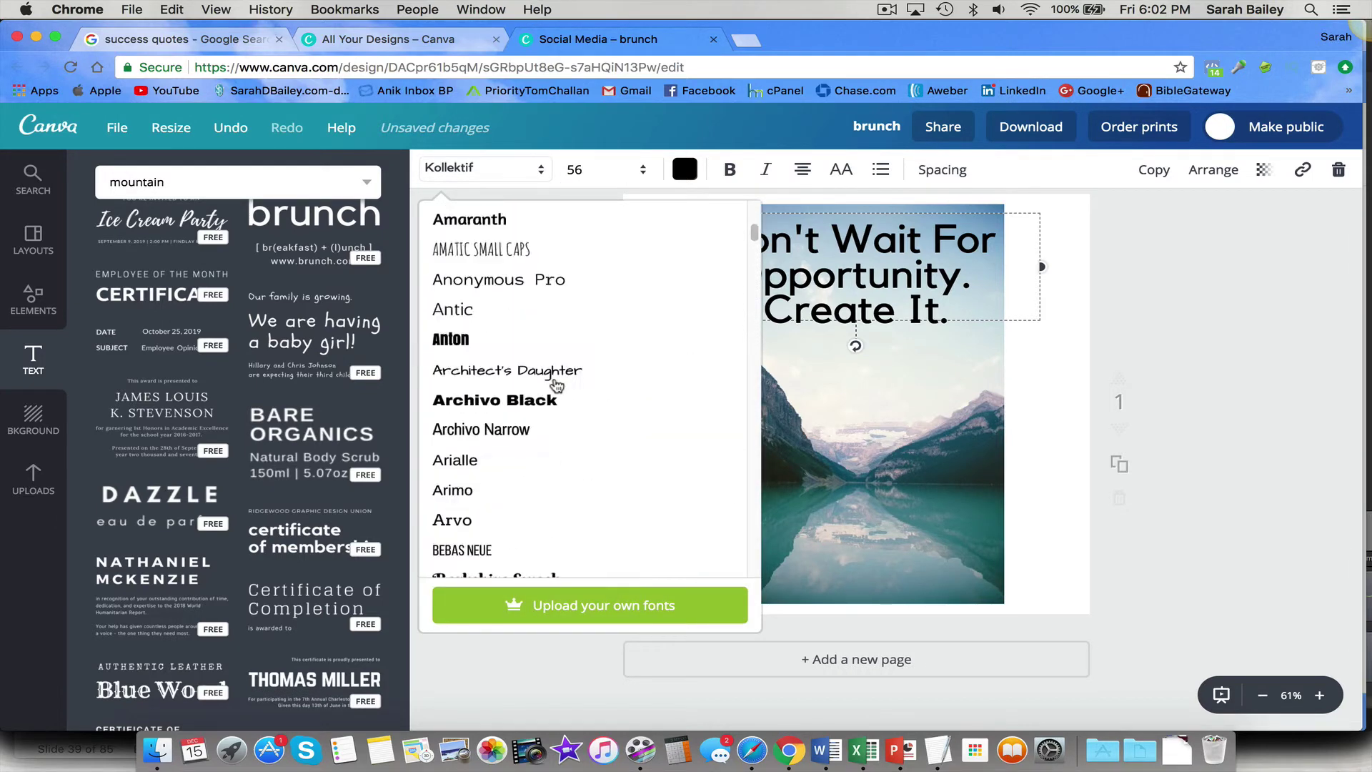
pyautogui.scroll(-5, 557, 385)
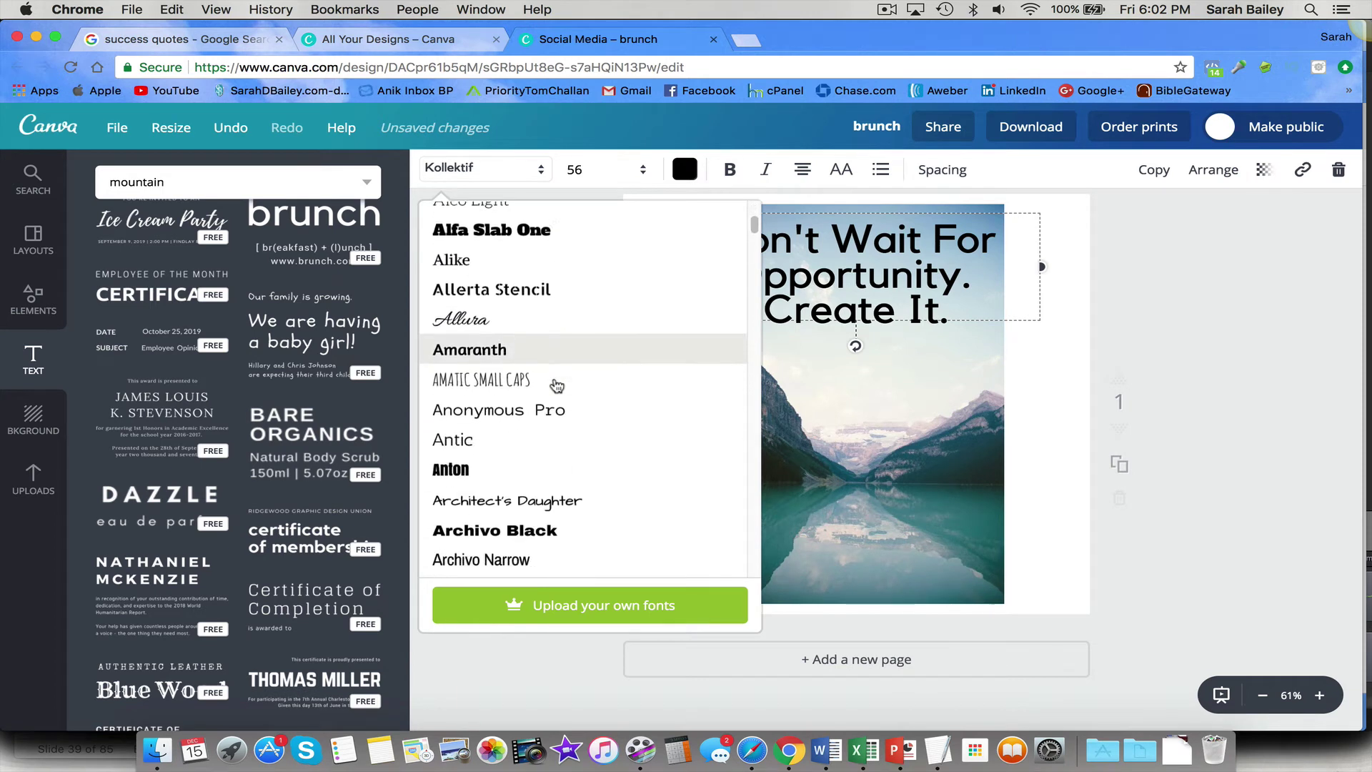
pyautogui.scroll(-3, 556, 386)
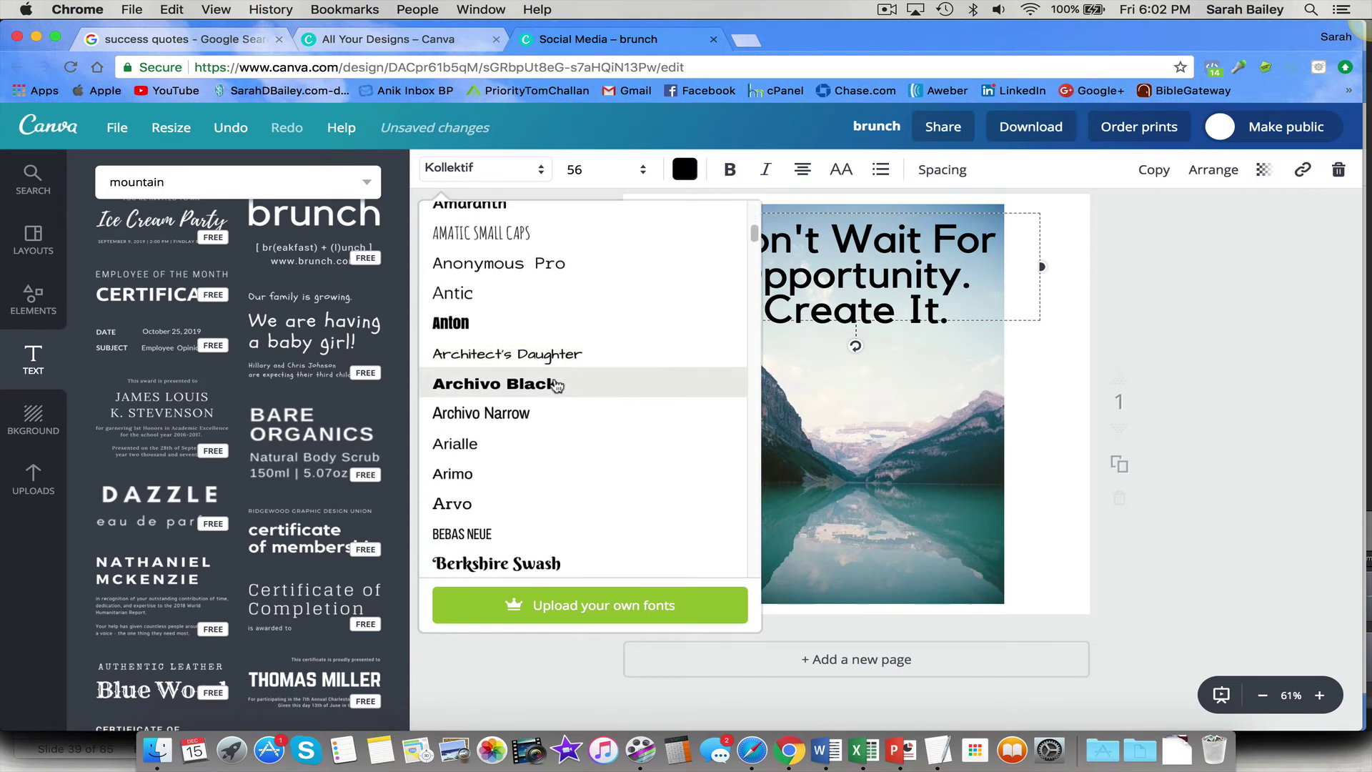
pyautogui.scroll(-10, 557, 386)
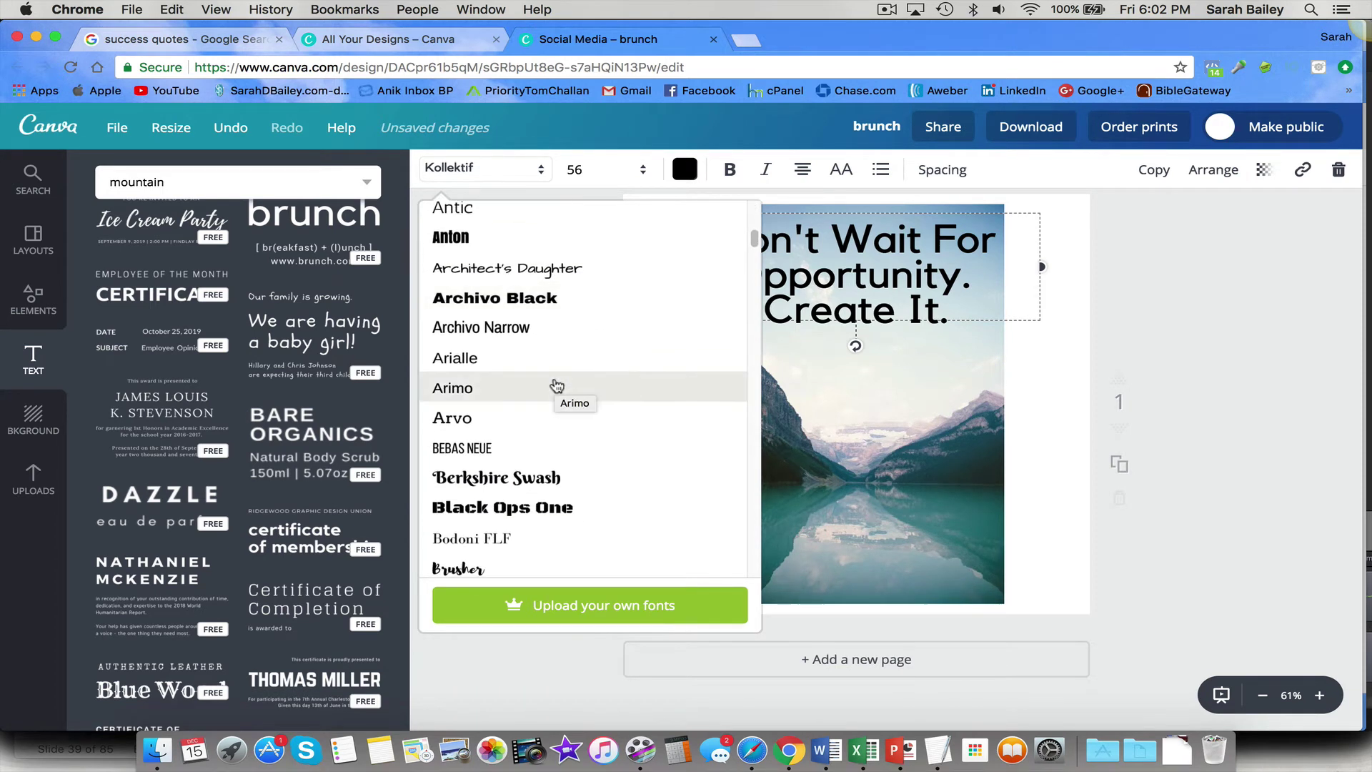
pyautogui.scroll(-15, 557, 386)
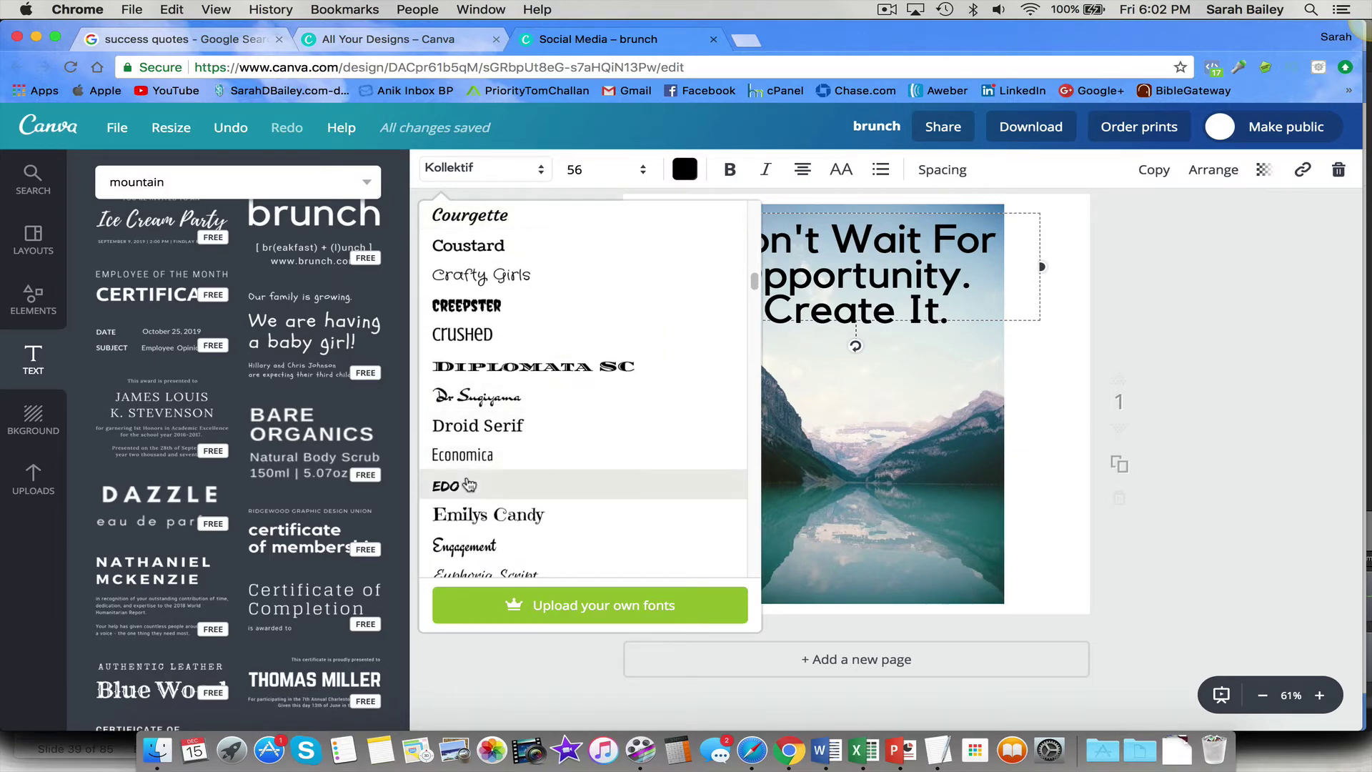
pyautogui.click(469, 486)
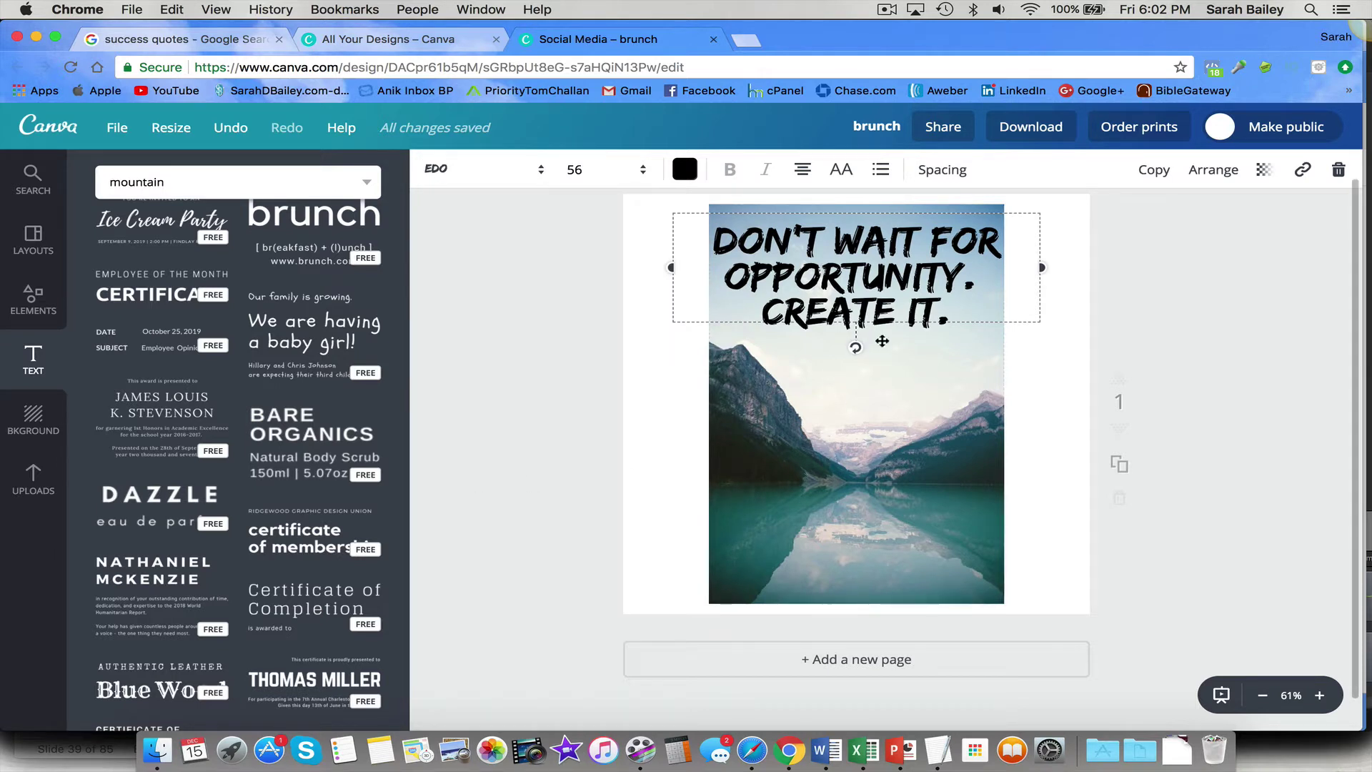
# Switch the quote's font to Aleo instead
pyautogui.tripleClick(873, 315)
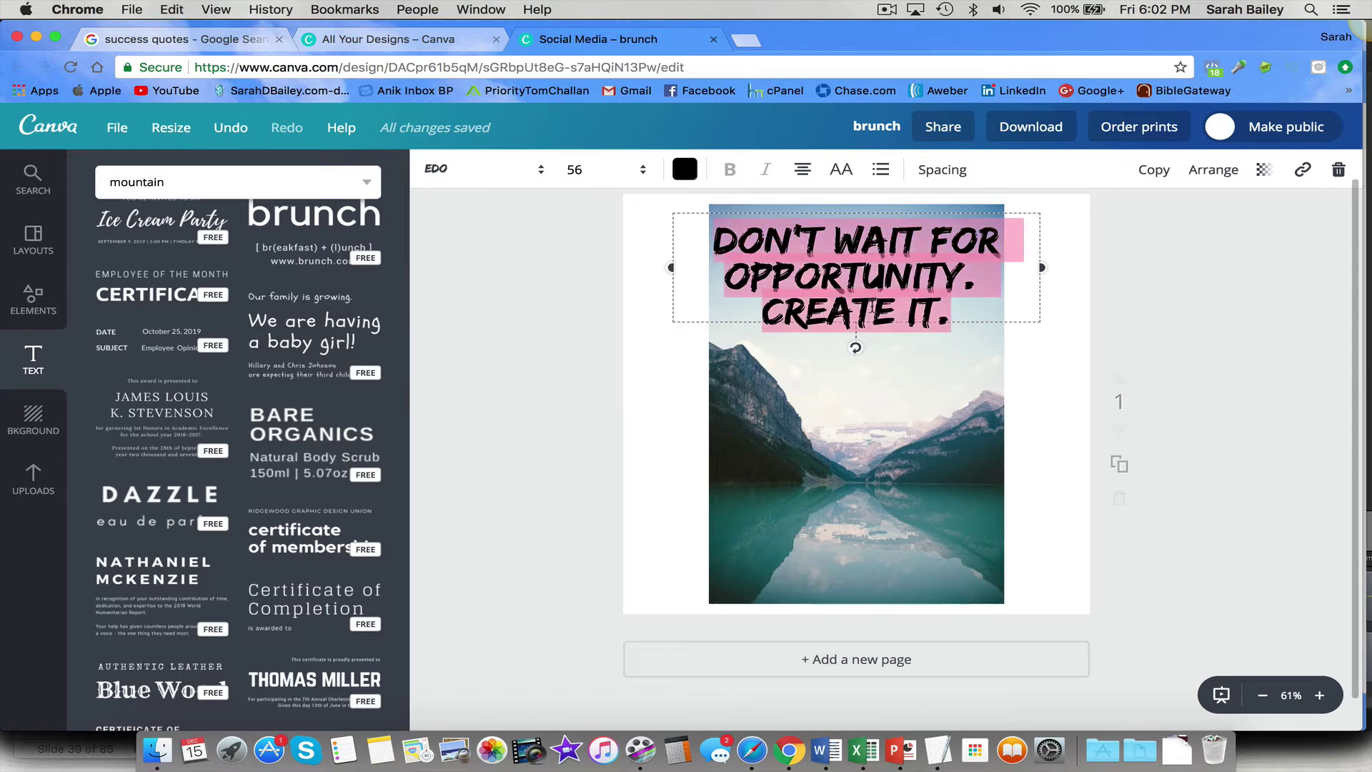
pyautogui.click(541, 169)
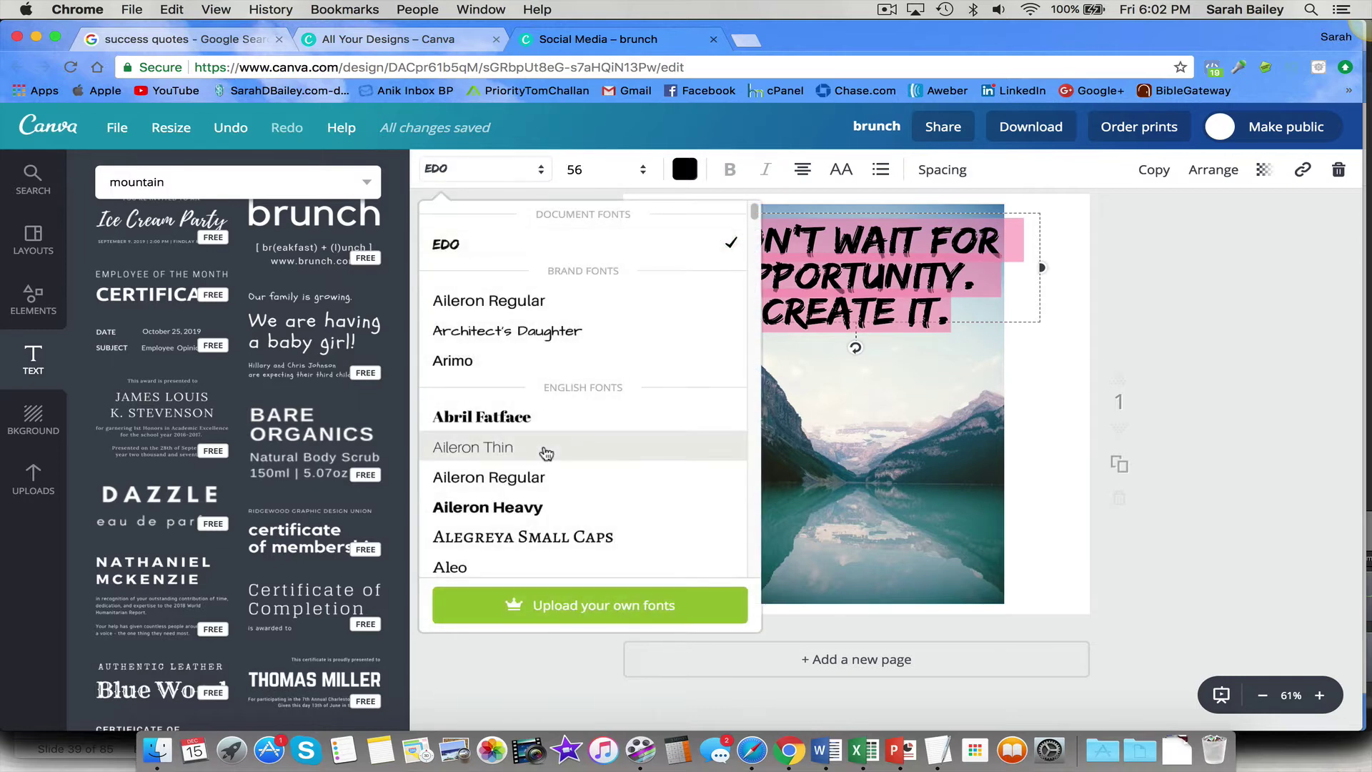
pyautogui.scroll(-2, 547, 451)
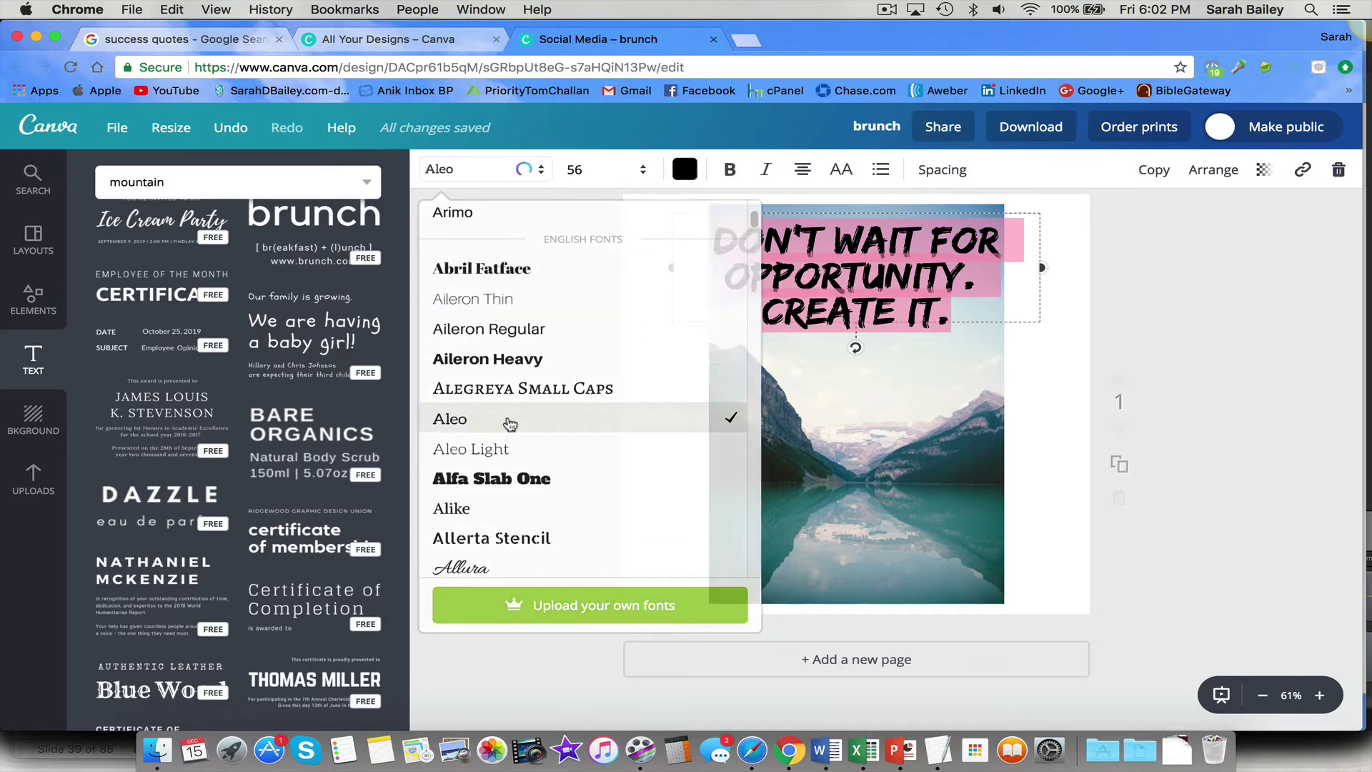
pyautogui.click(529, 421)
pyautogui.click(994, 352)
pyautogui.click(1189, 353)
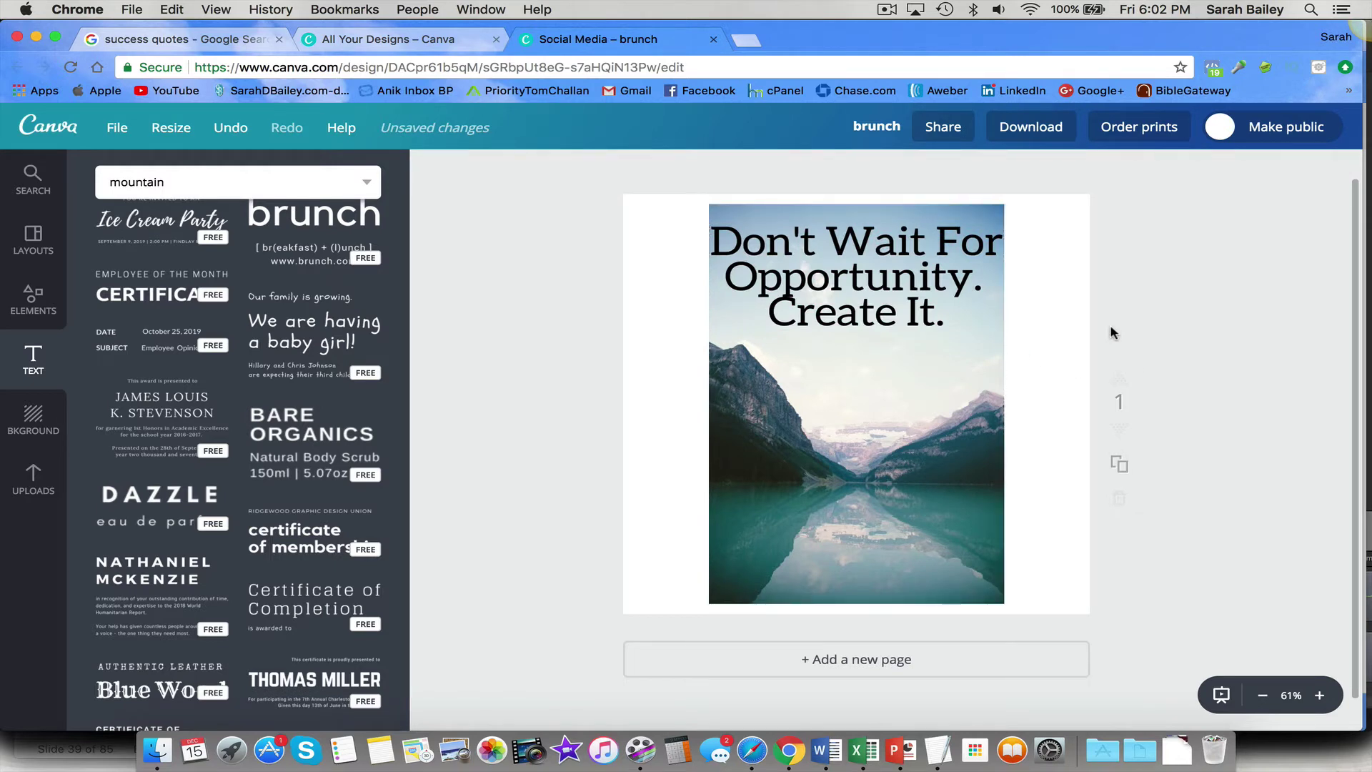
# Set the quote's font size to 52
pyautogui.click(941, 291)
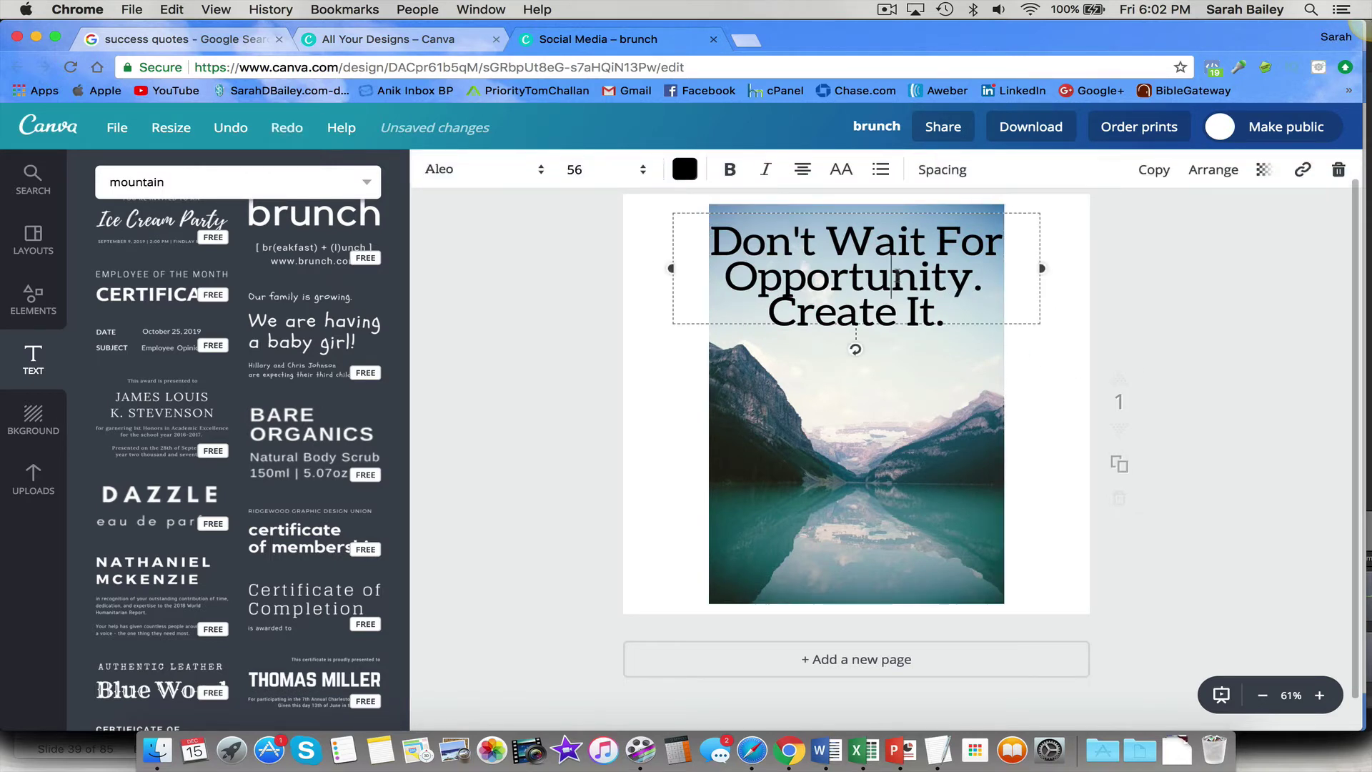
pyautogui.press('super+a')
pyautogui.click(574, 171)
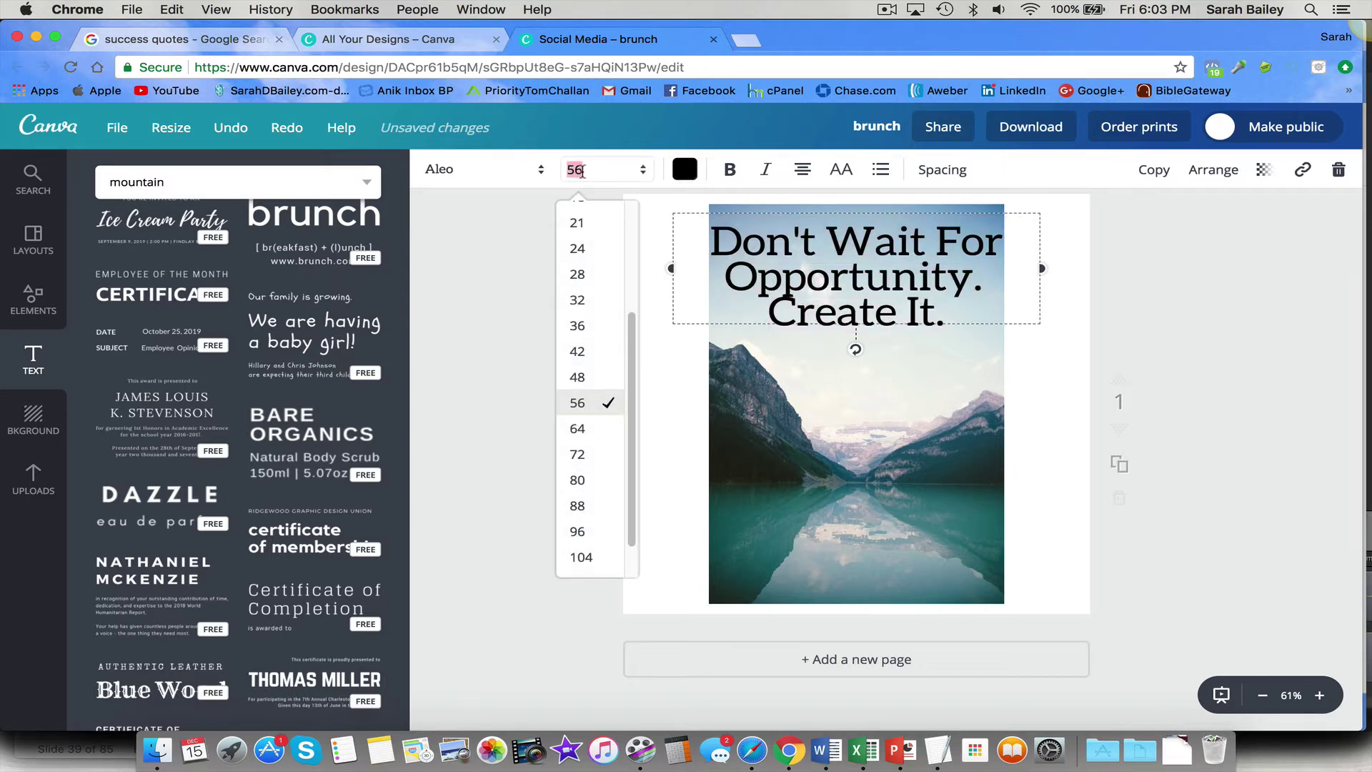
pyautogui.write('52')
pyautogui.press('Return')
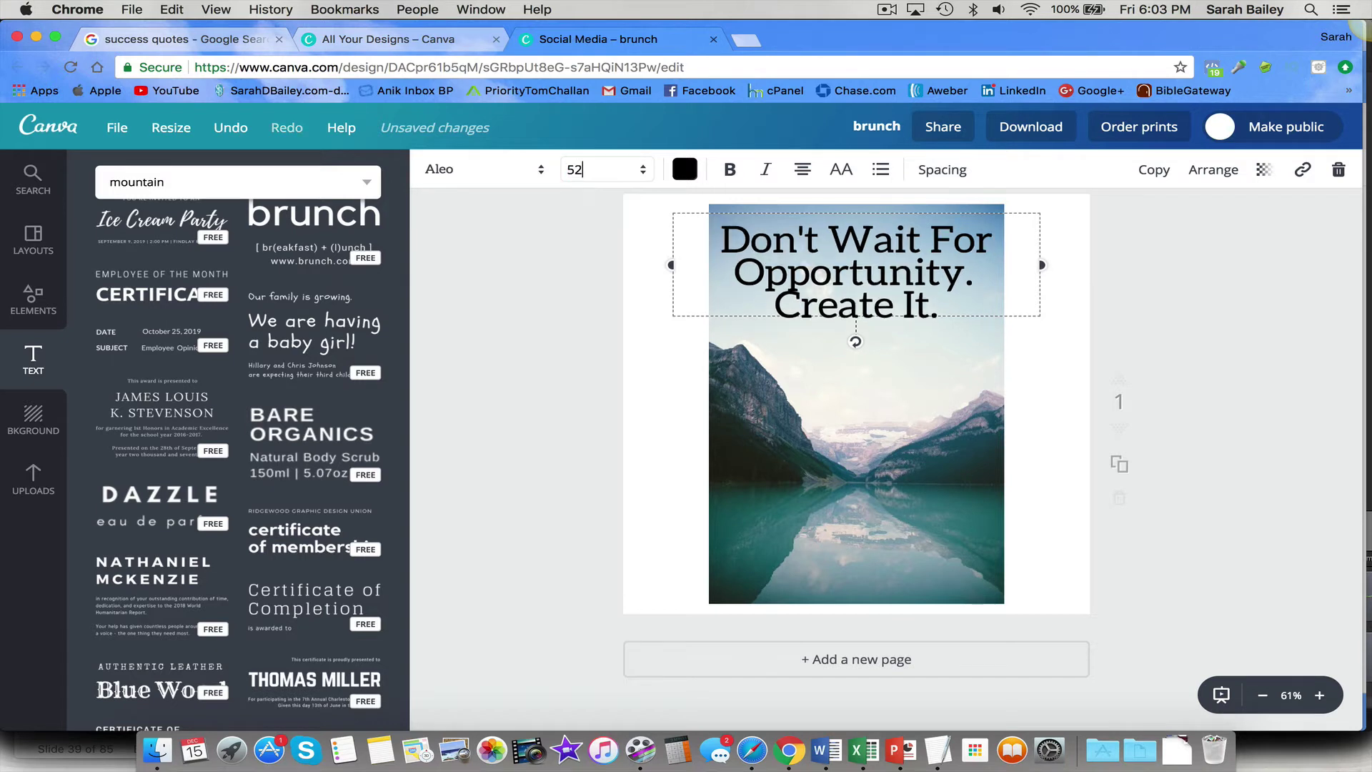
# Capture the quote-over-lake design with Jing as a 594 x 766 image
pyautogui.click(1049, 354)
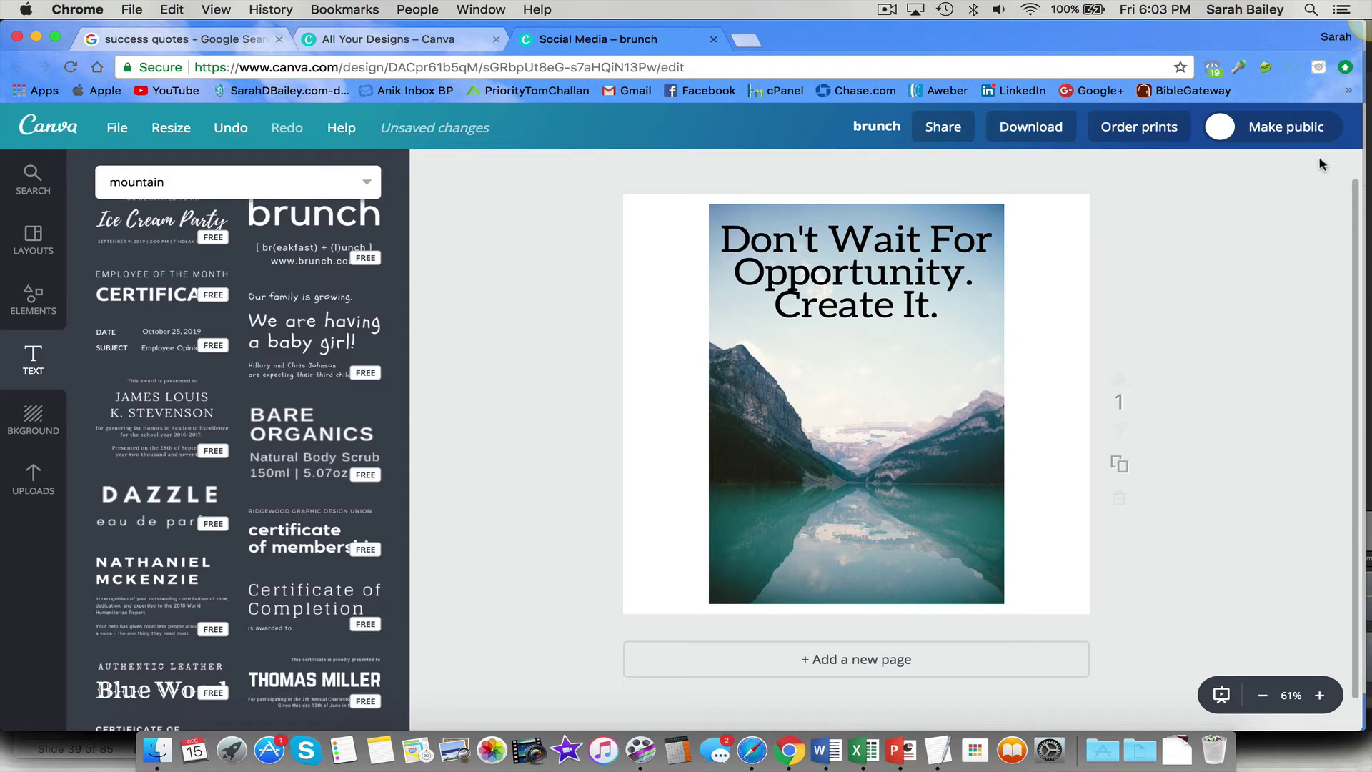
pyautogui.click(1291, 50)
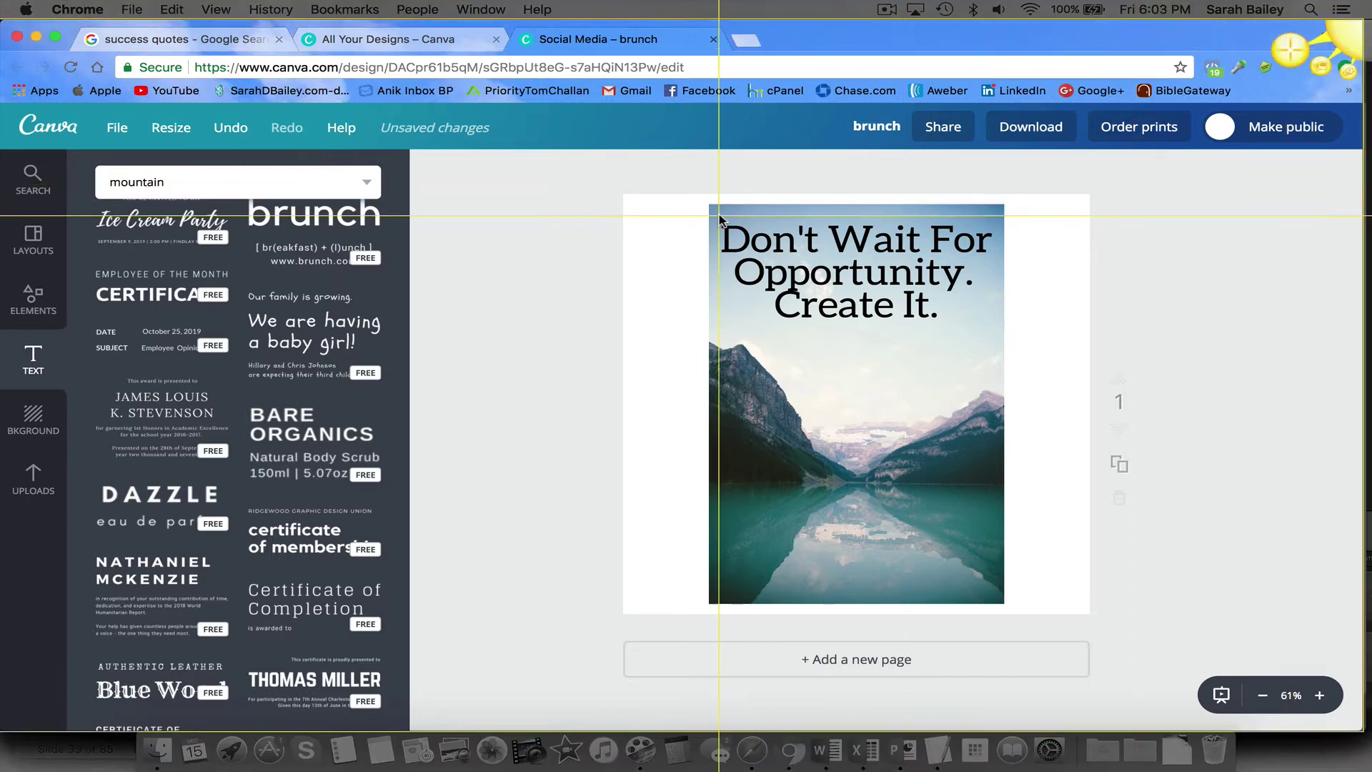
pyautogui.moveTo(716, 207); pyautogui.dragTo(1000, 536)
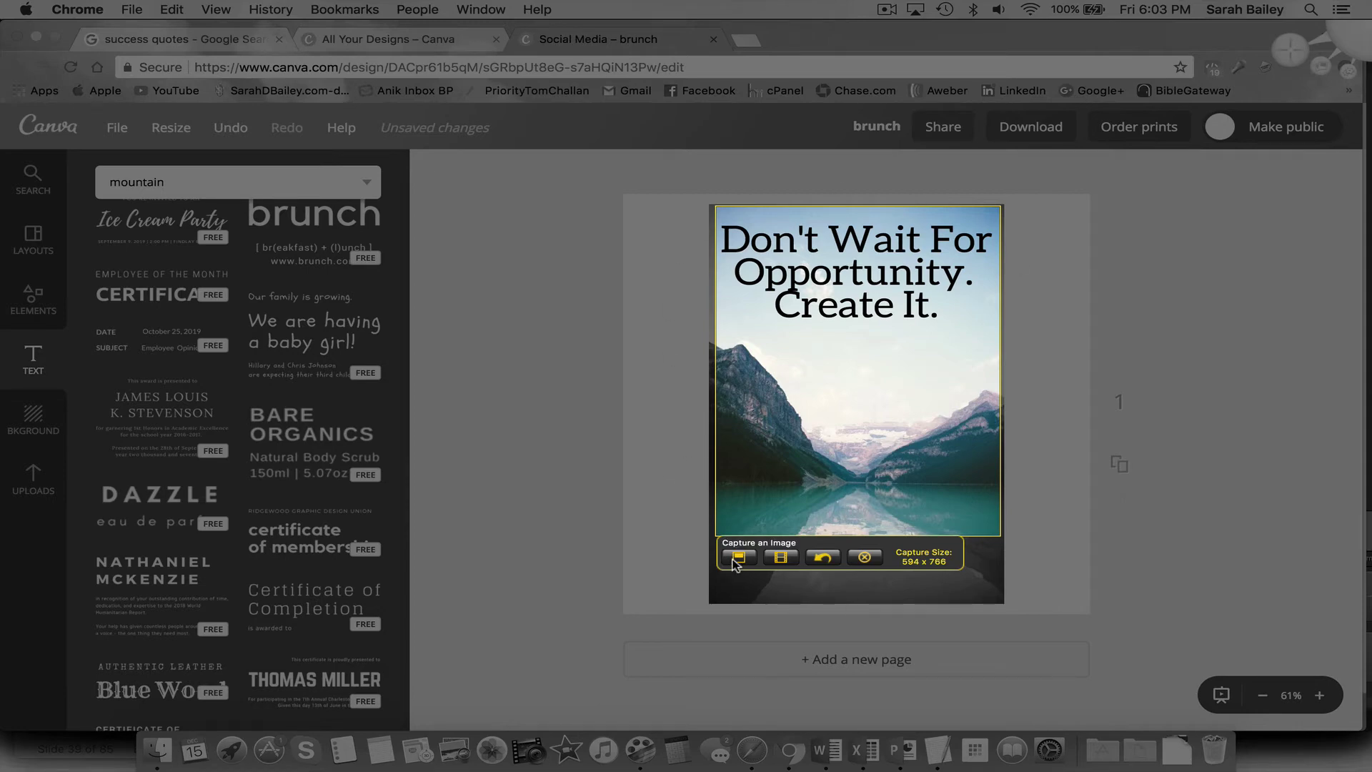
pyautogui.click(738, 557)
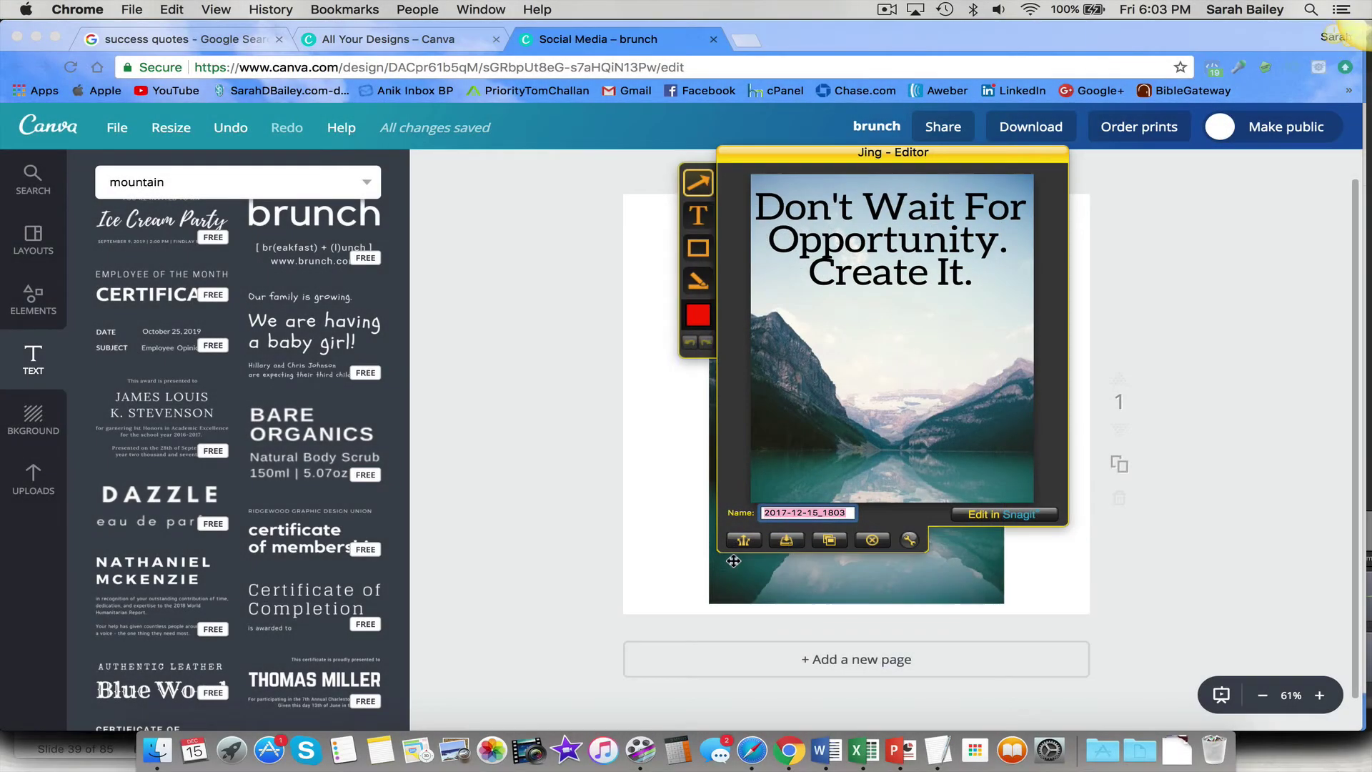
# Save the capture as 'don't wait for opp' in Image Quotes, then open a new Chrome tab
pyautogui.write("don't wait fo")
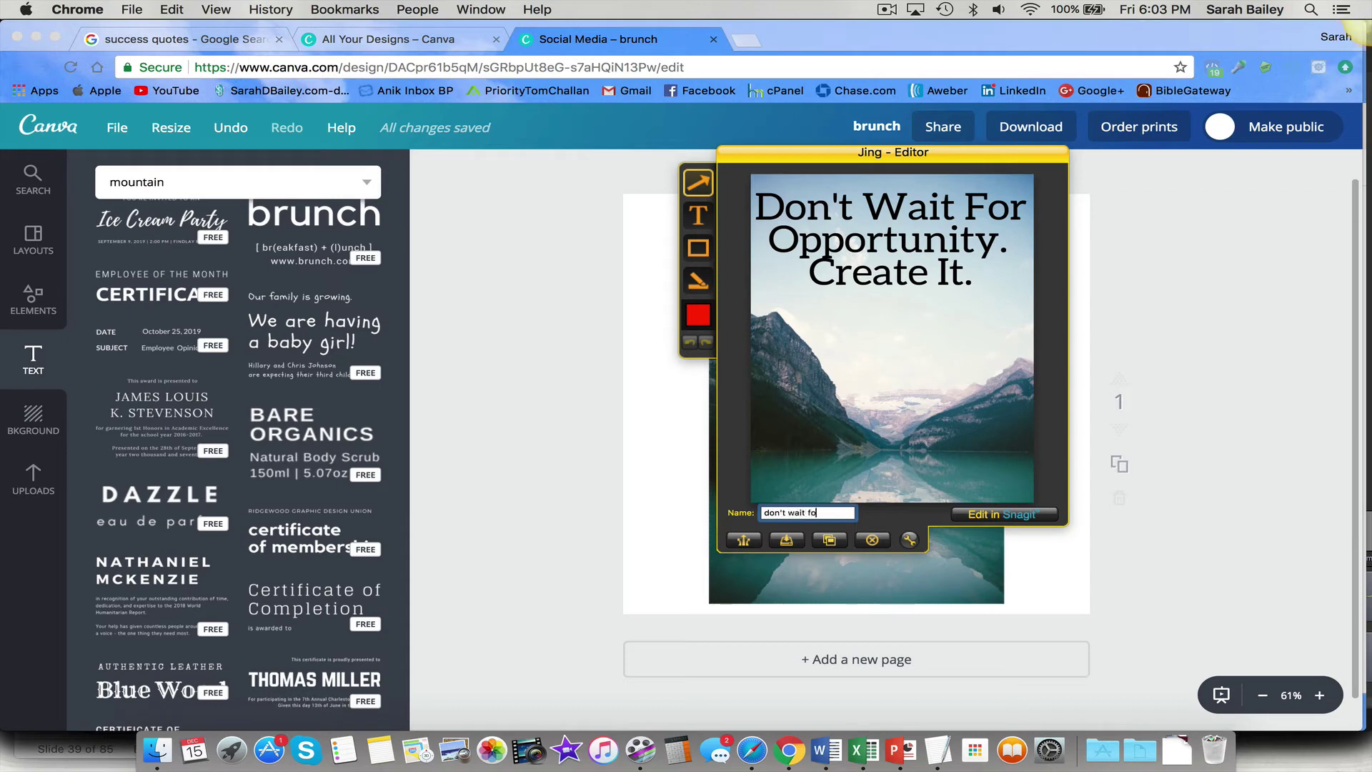
pyautogui.write('r opp')
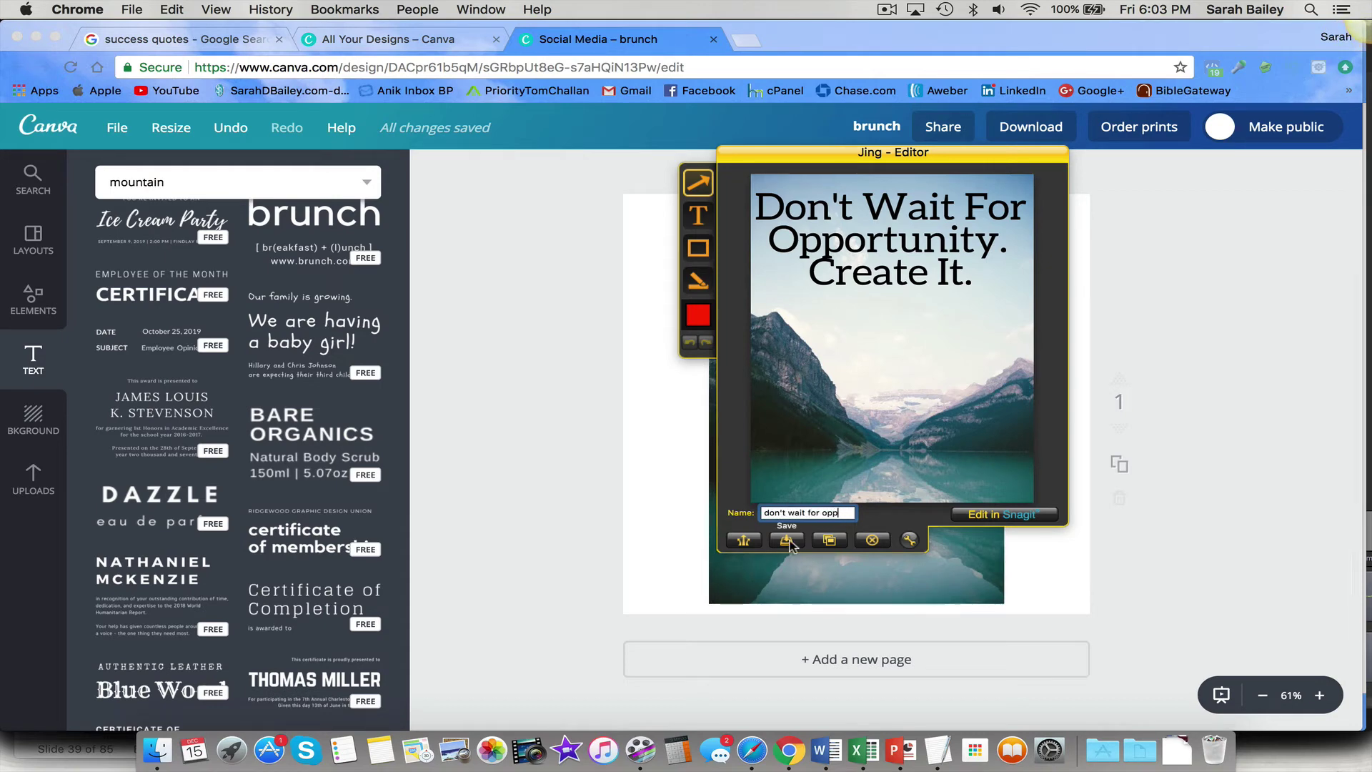
pyautogui.click(787, 541)
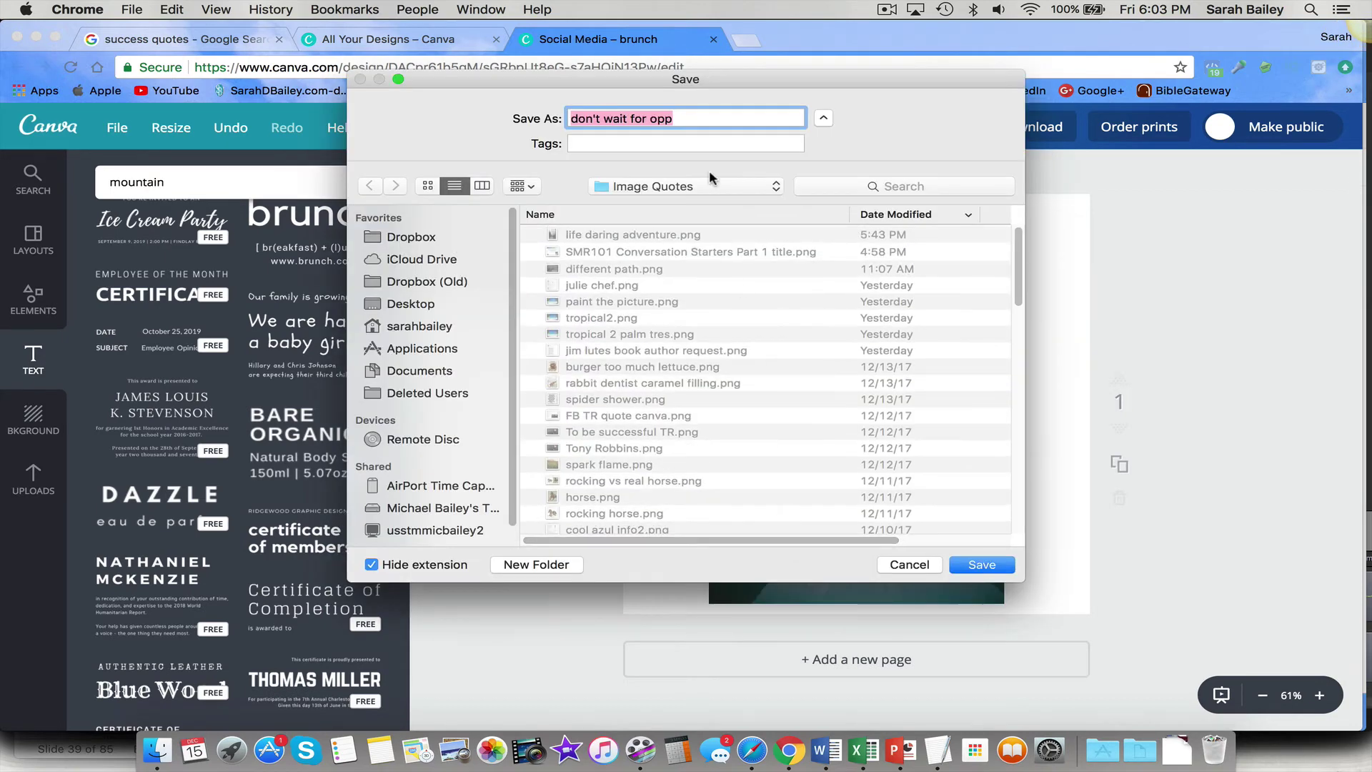
pyautogui.click(979, 566)
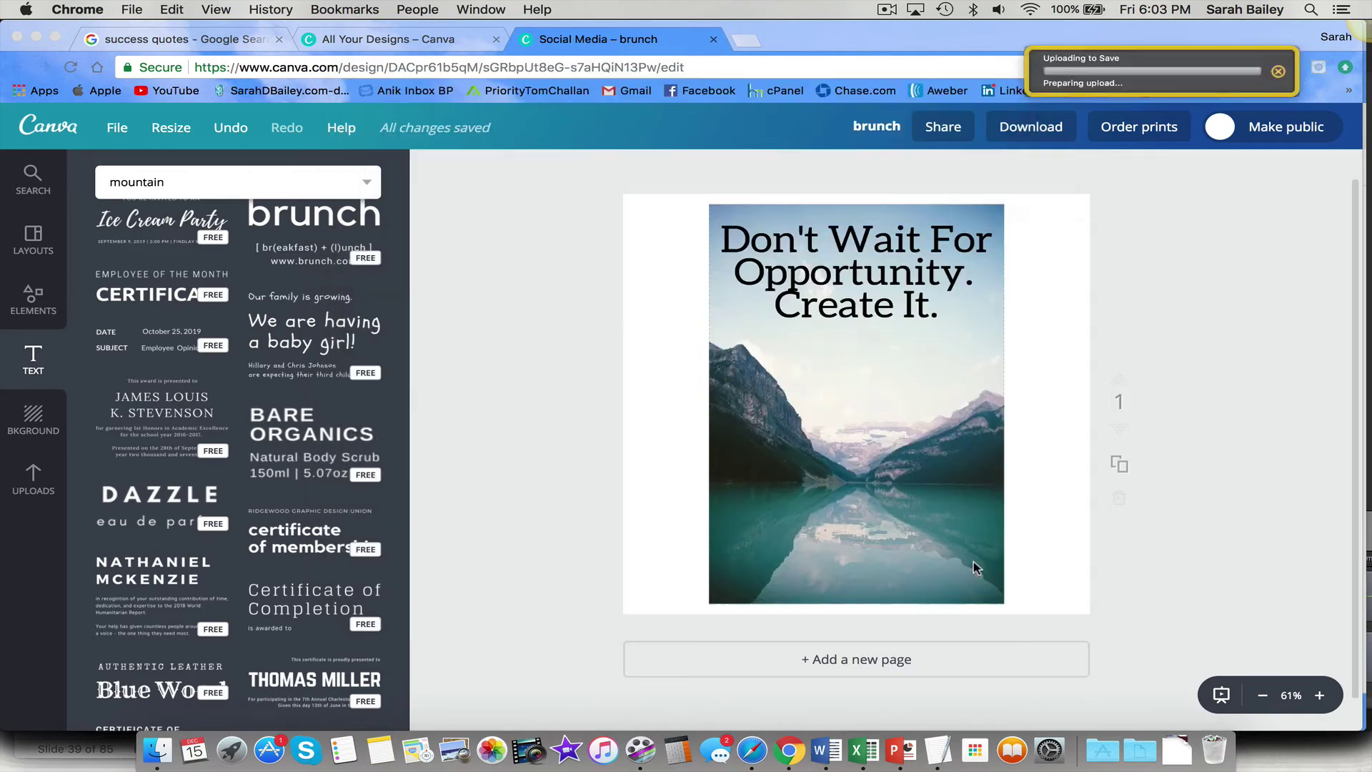
pyautogui.click(1230, 226)
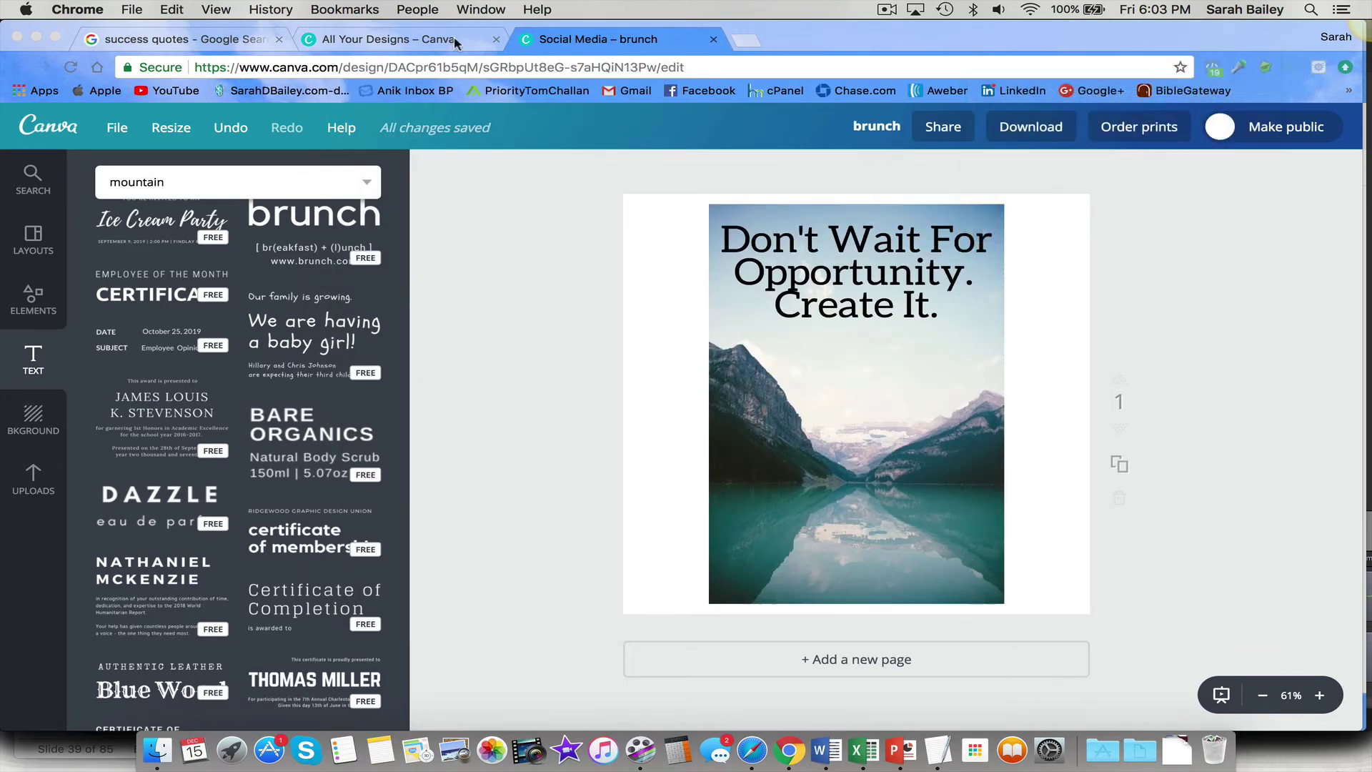
pyautogui.click(140, 43)
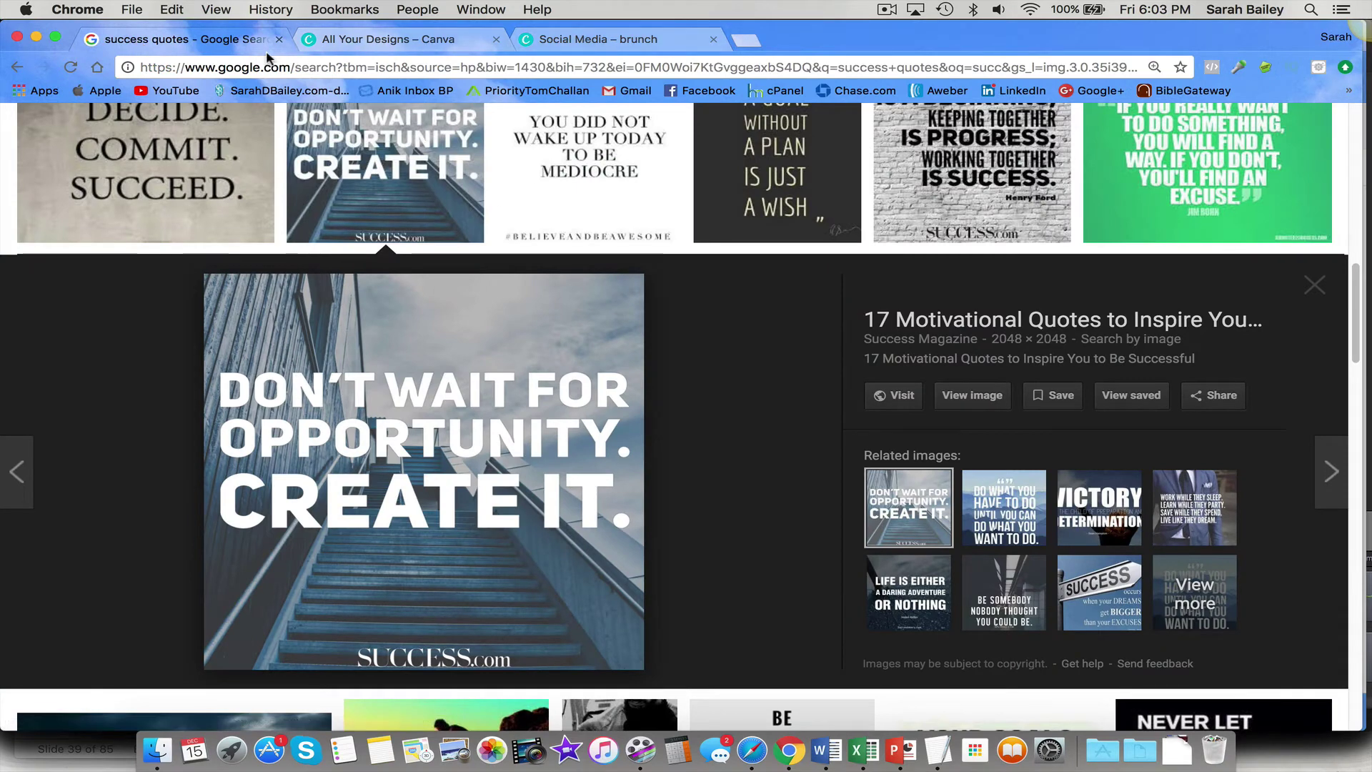
pyautogui.click(753, 45)
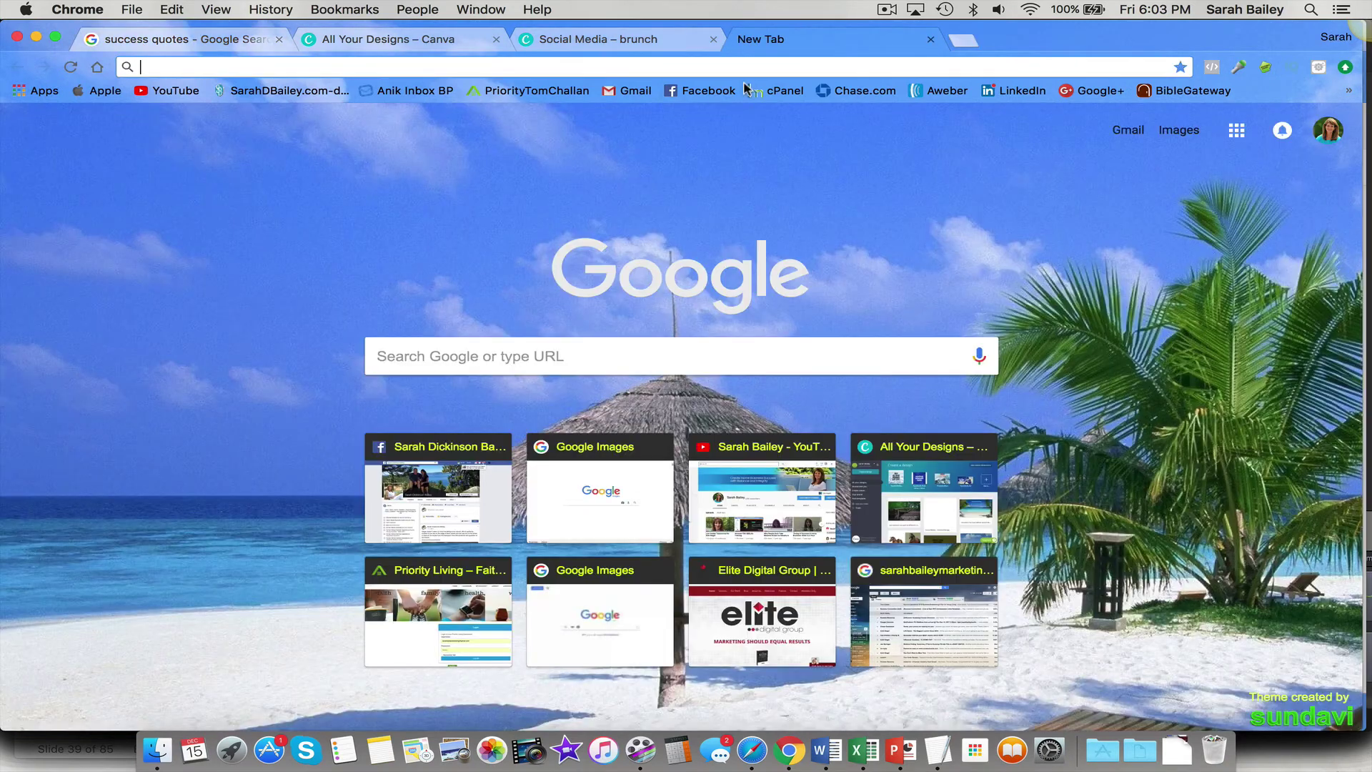
# Start a Facebook profile post captioned 'Do you agree?' and open the photo picker
pyautogui.click(722, 92)
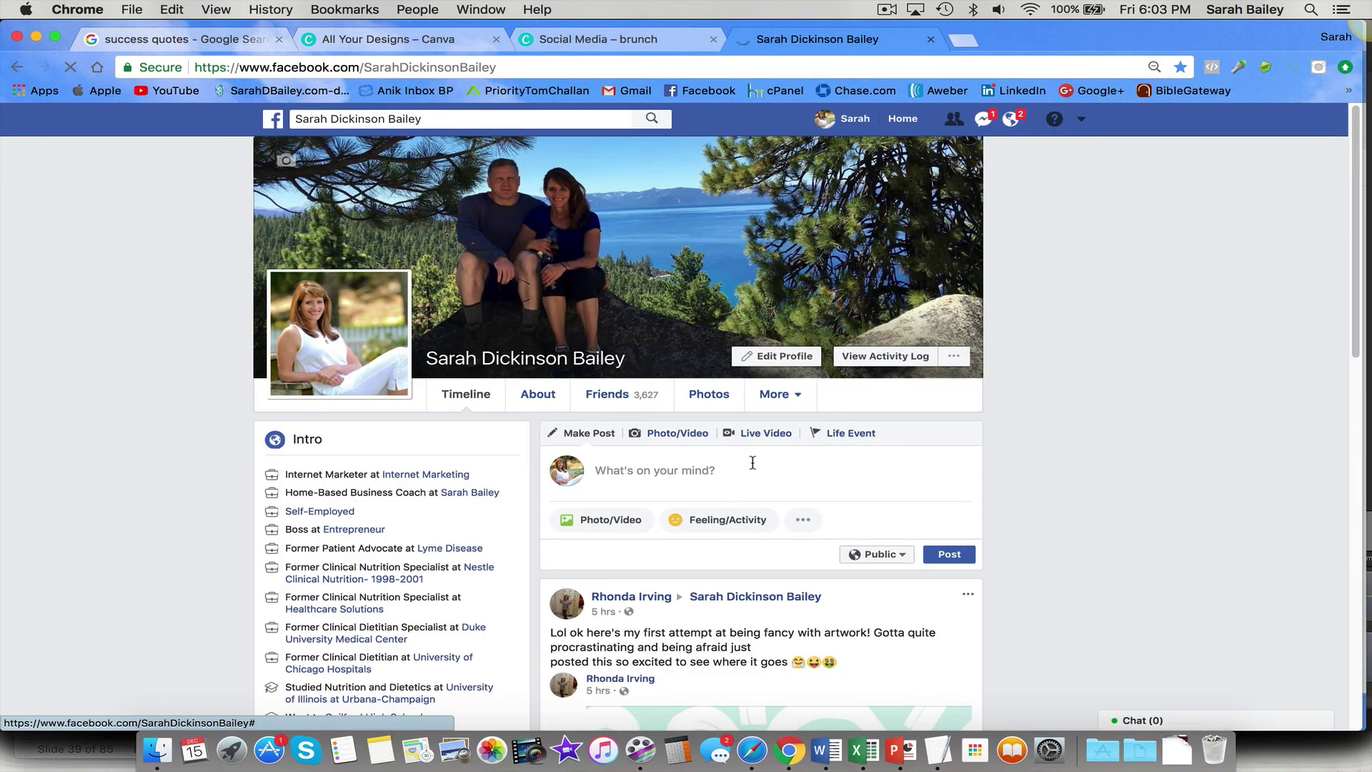
pyautogui.click(742, 466)
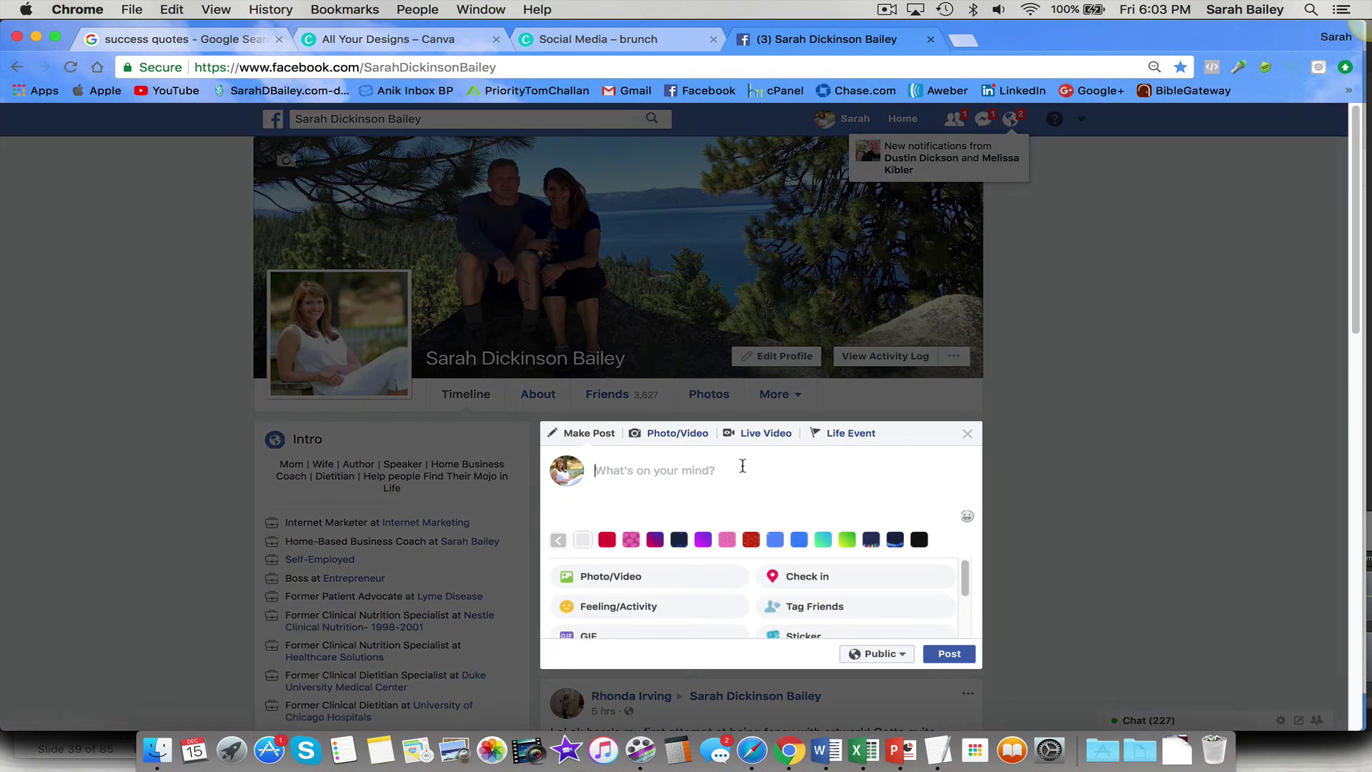
pyautogui.write('Do')
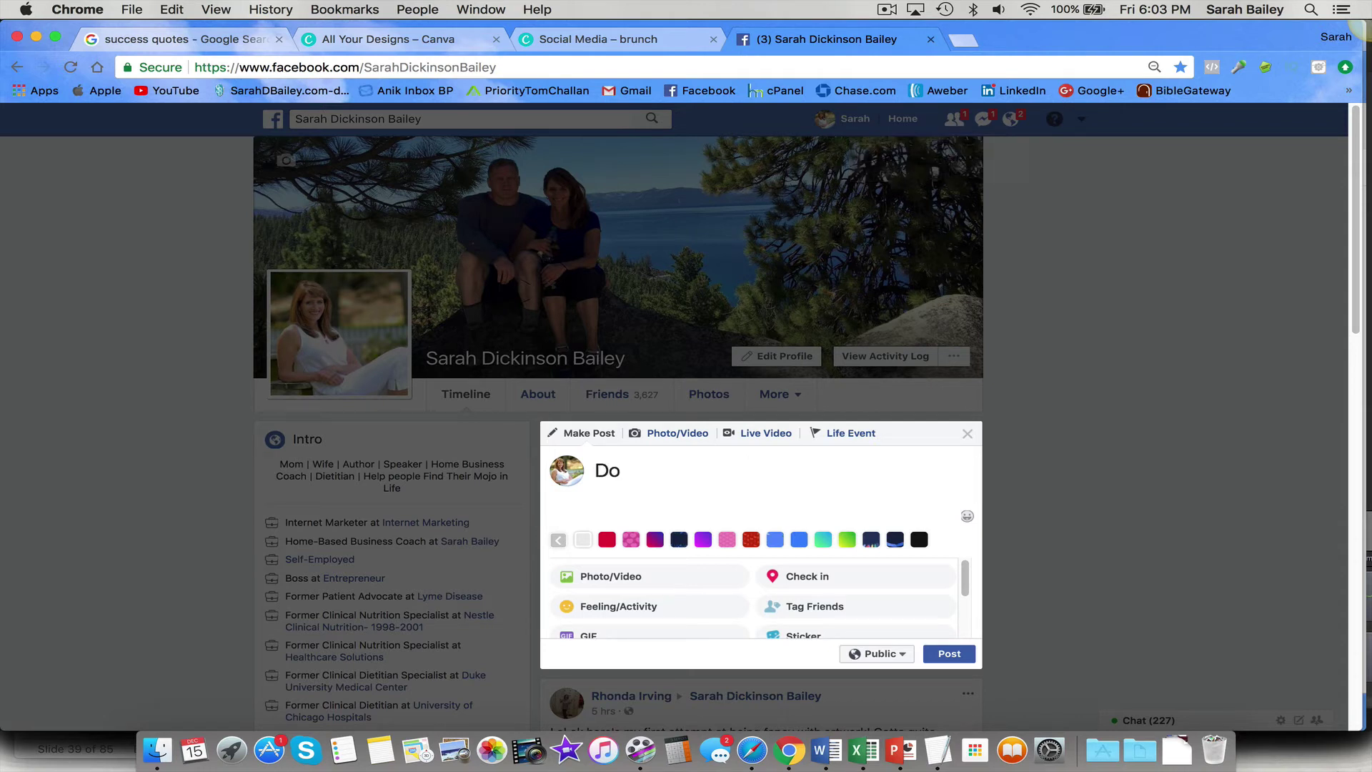
pyautogui.write("n't")
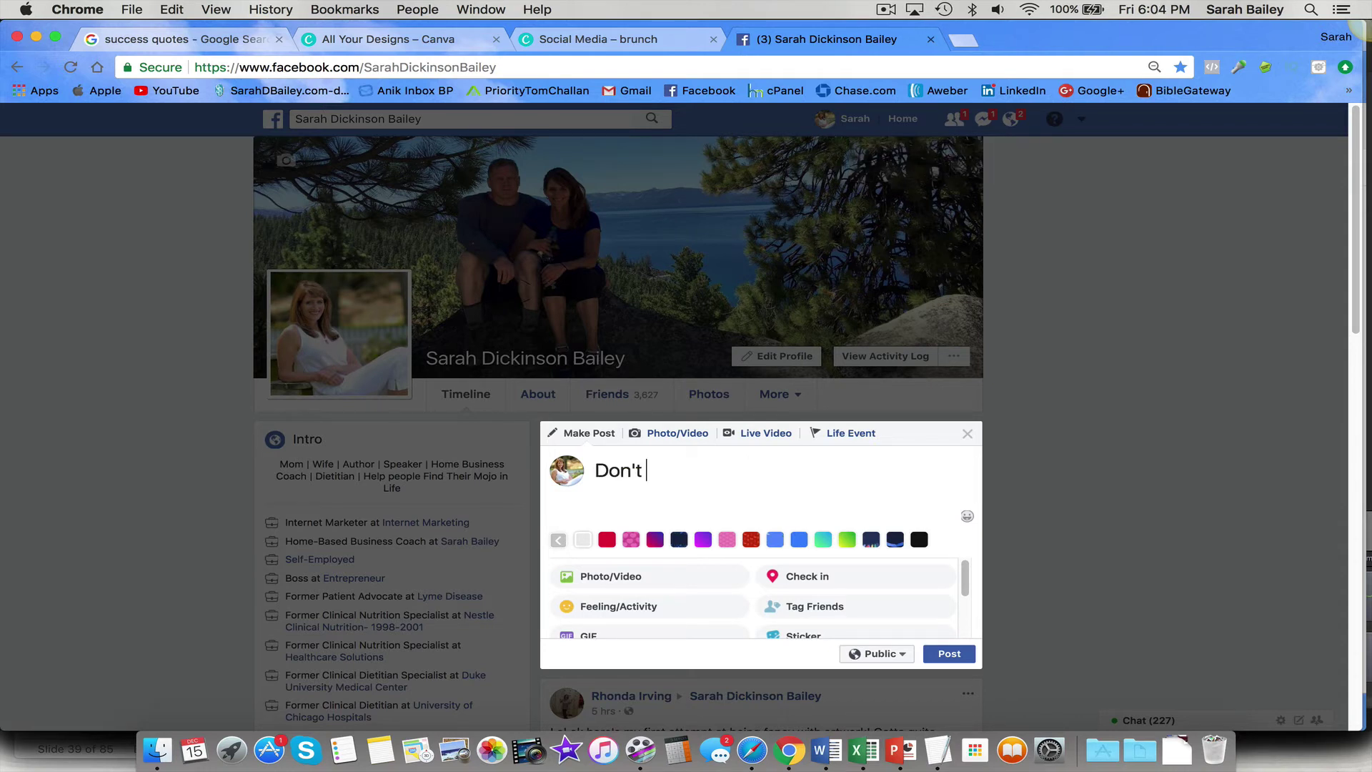
pyautogui.press('BackSpace')
pyautogui.press('BackSpace')
pyautogui.press('BackSpace')
pyautogui.press('BackSpace')
pyautogui.write('you agree?')
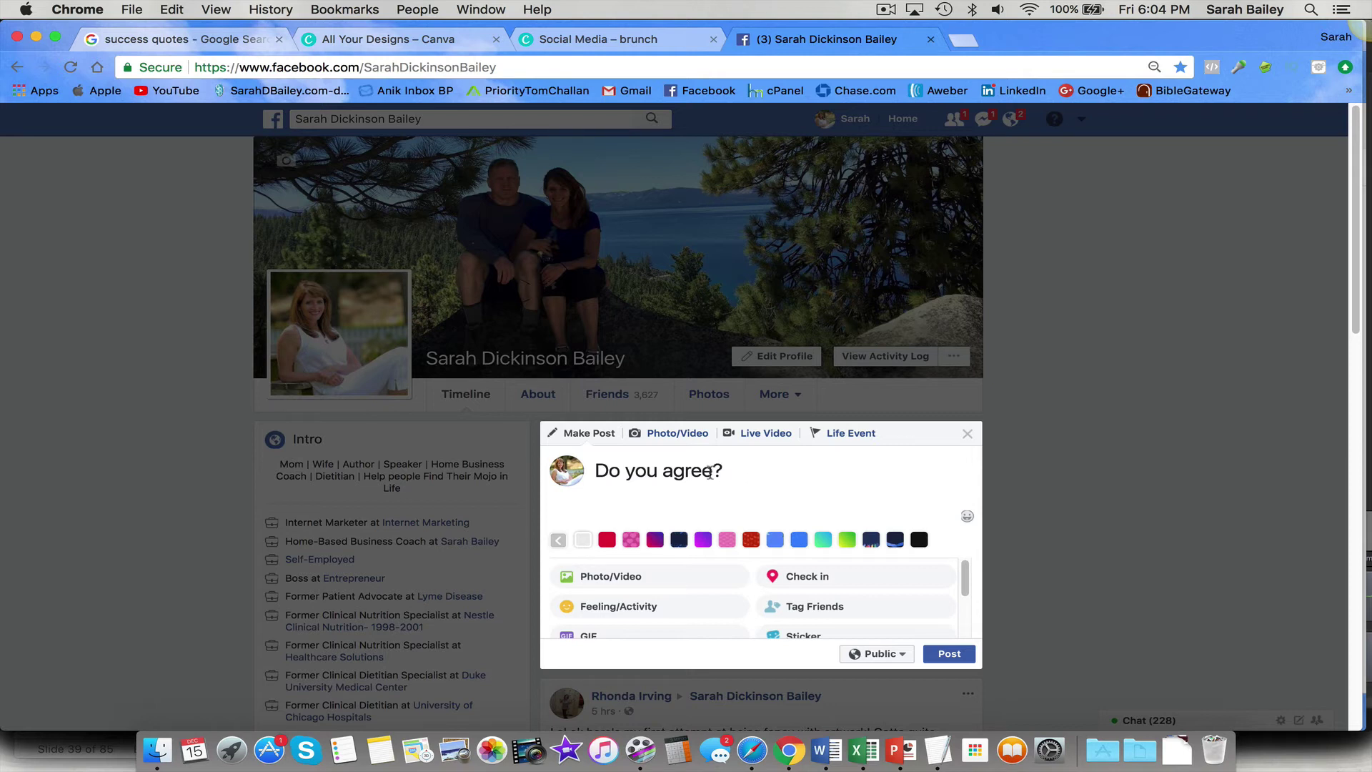
pyautogui.click(633, 577)
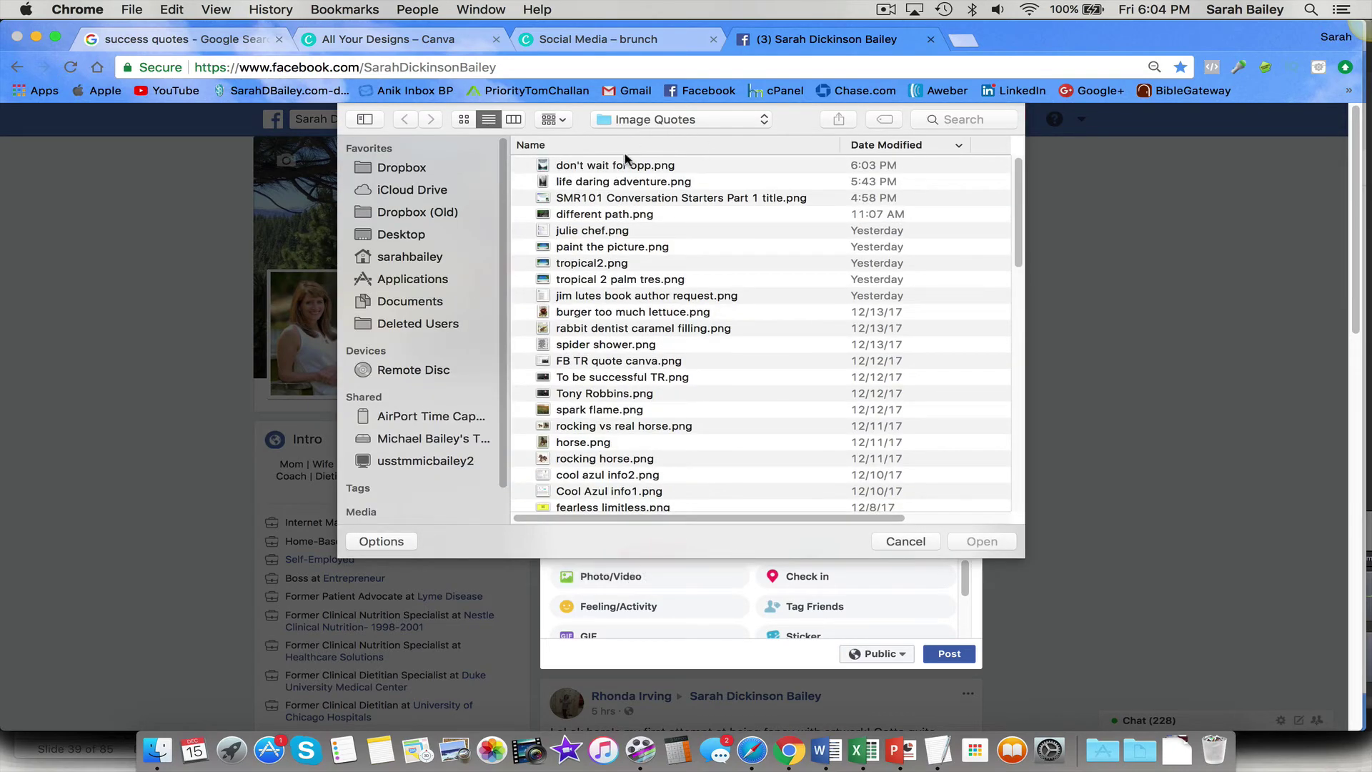
# Attach don't wait for opp.png, publish the 'Do you agree?' post, and review it on the timeline
pyautogui.doubleClick(624, 168)
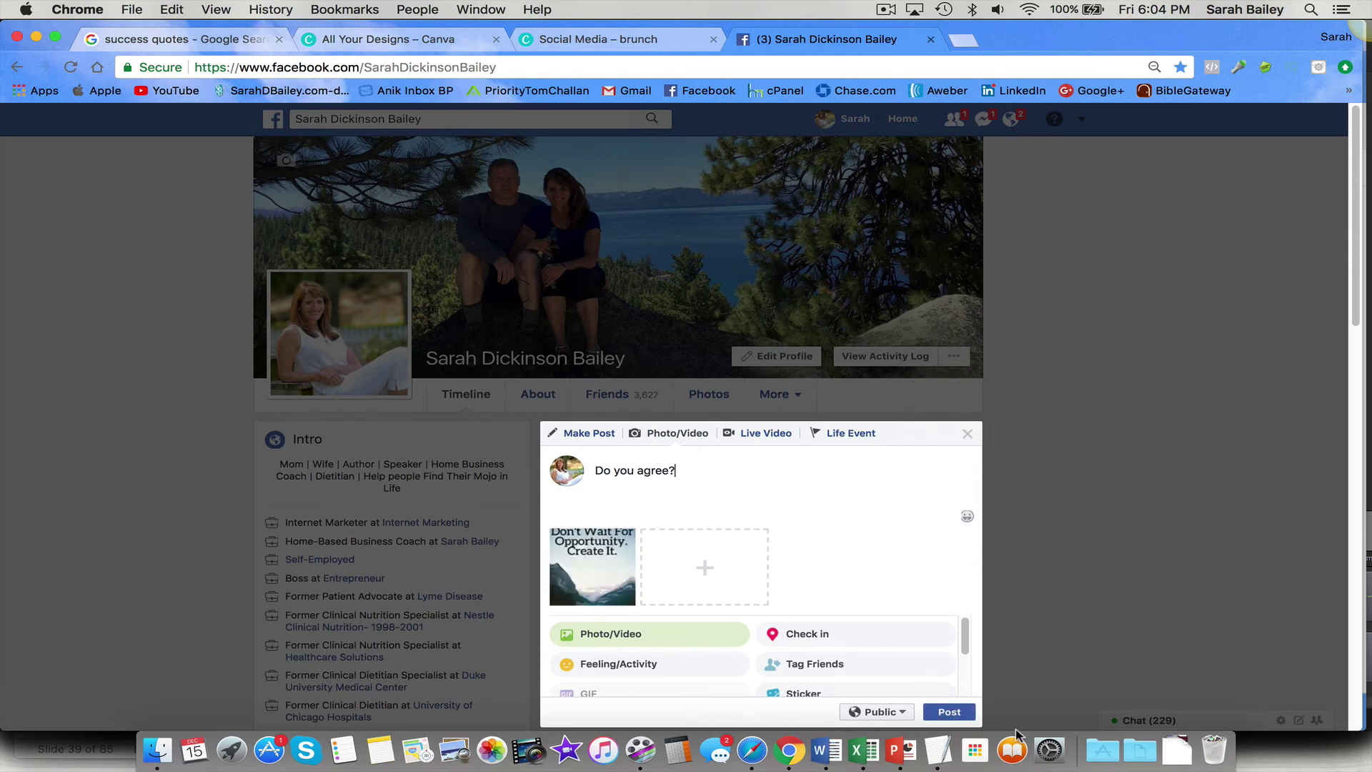
pyautogui.click(943, 713)
pyautogui.scroll(-5, 944, 713)
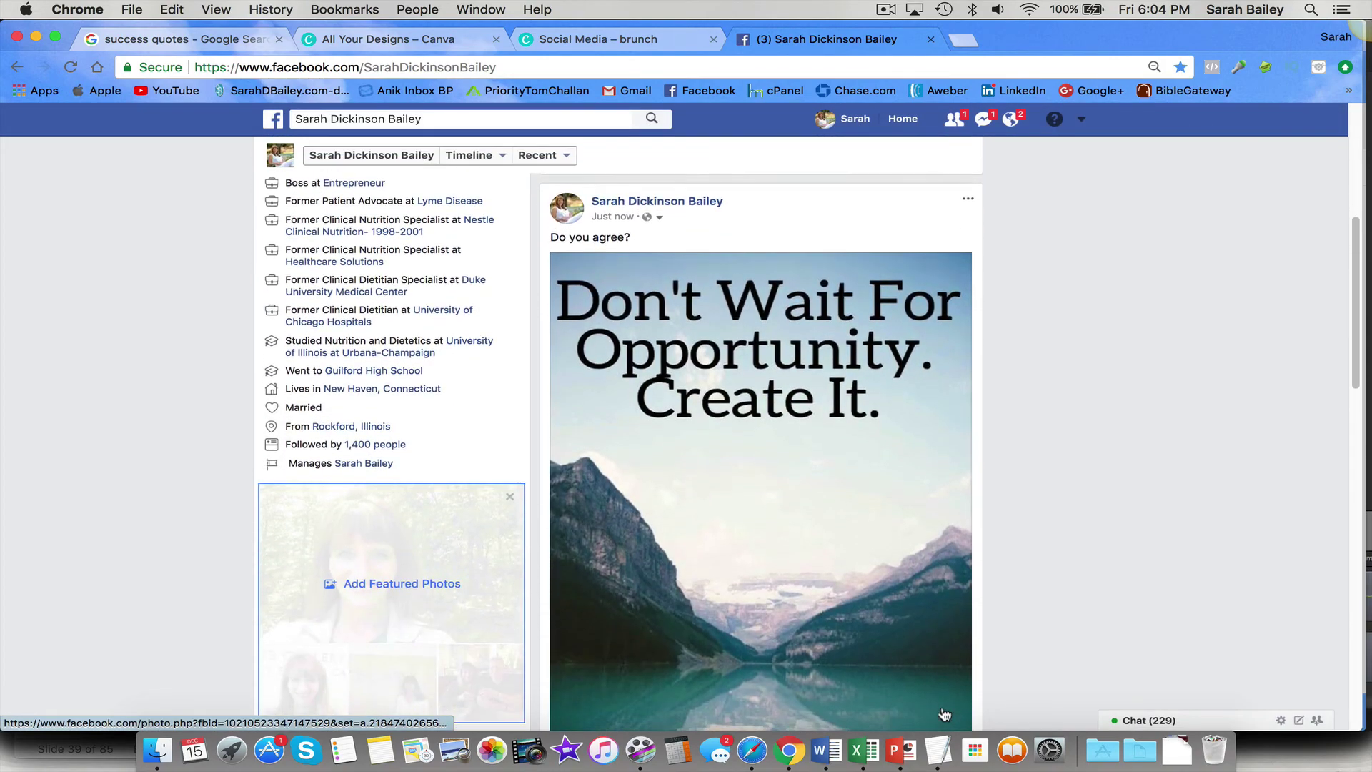
pyautogui.scroll(-1, 943, 713)
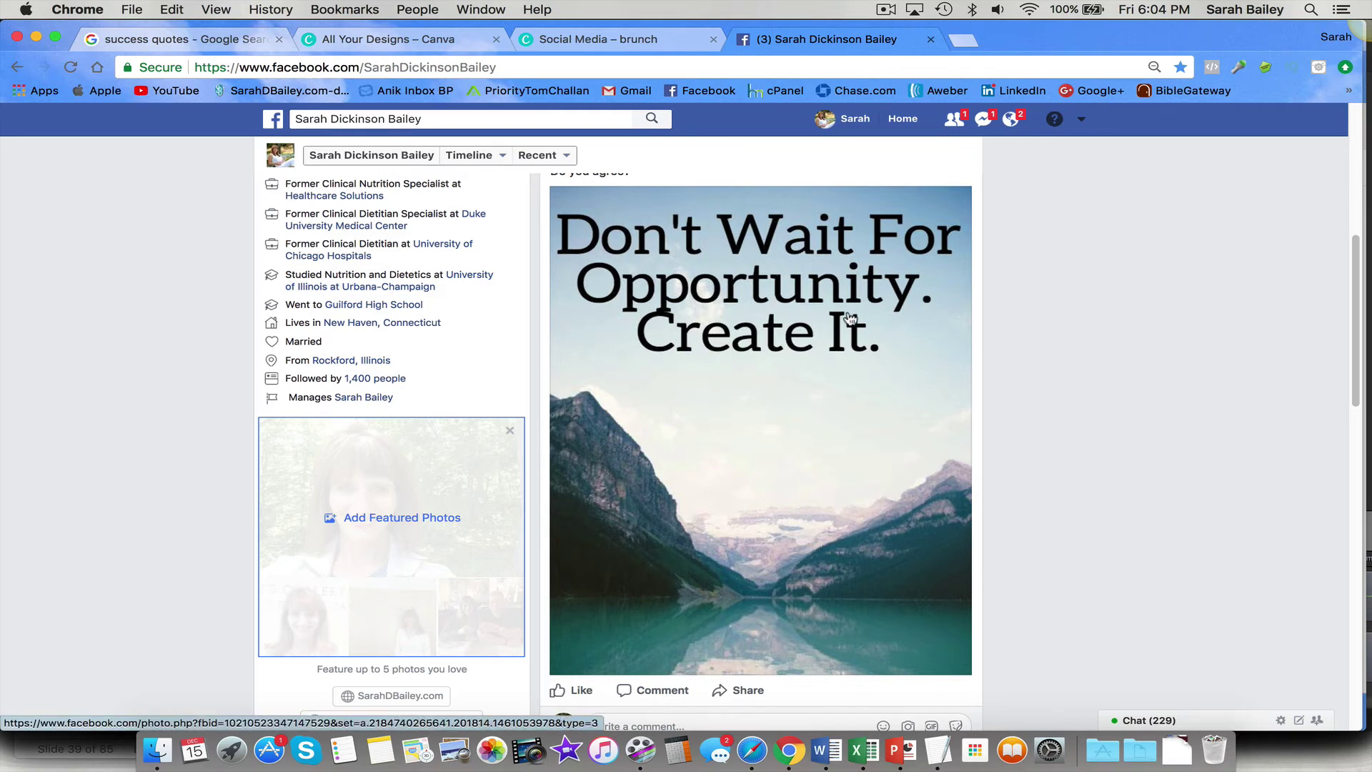
pyautogui.scroll(2, 849, 316)
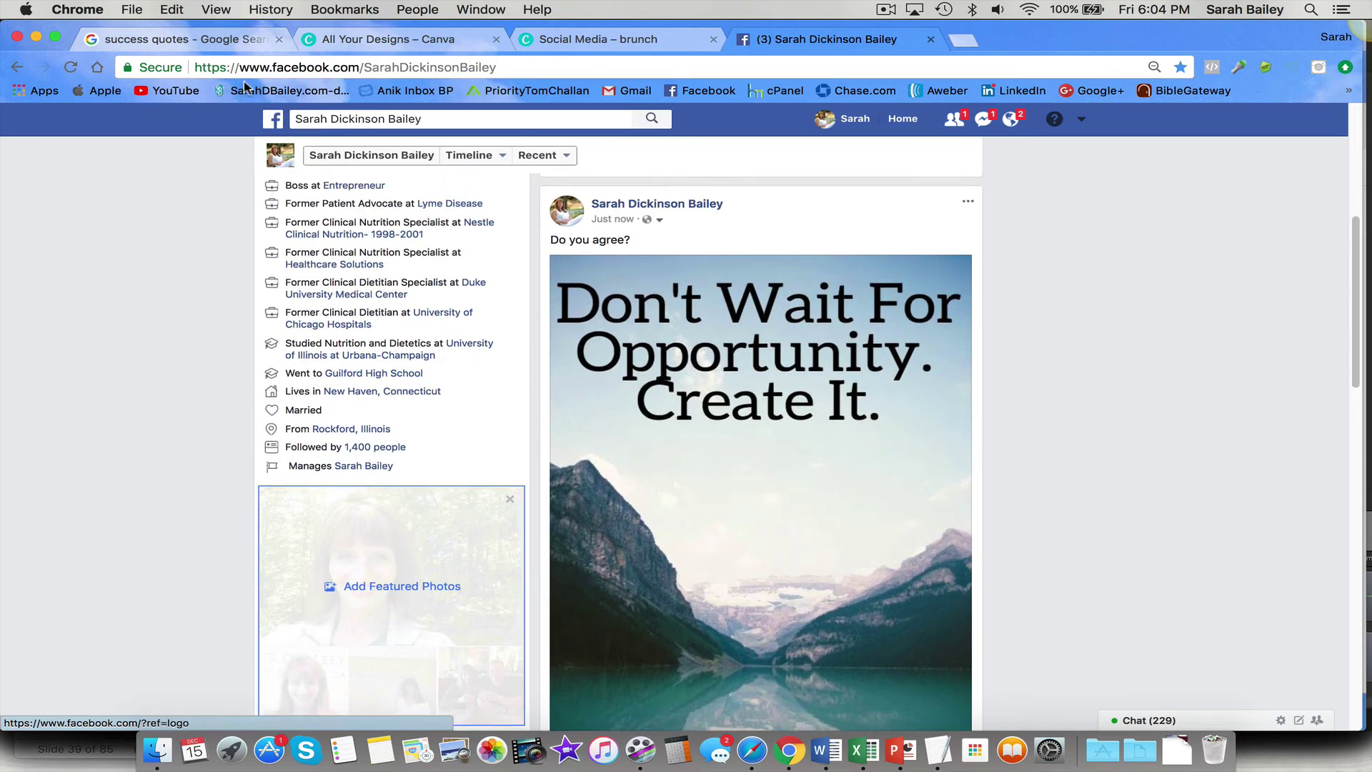
# Close the expanded success-quote preview in Google Images and return to the Canva All Your Designs tab
pyautogui.click(228, 43)
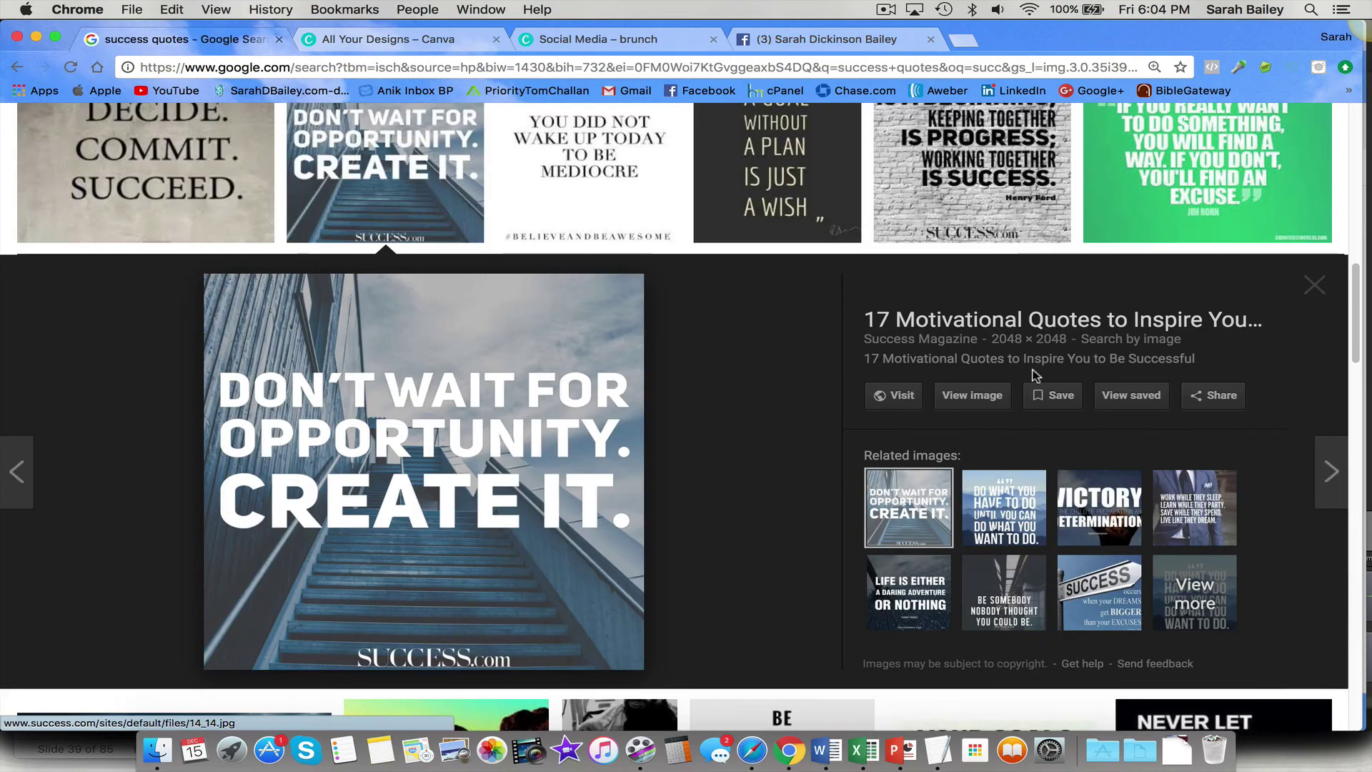
pyautogui.click(1313, 286)
pyautogui.scroll(8, 1313, 286)
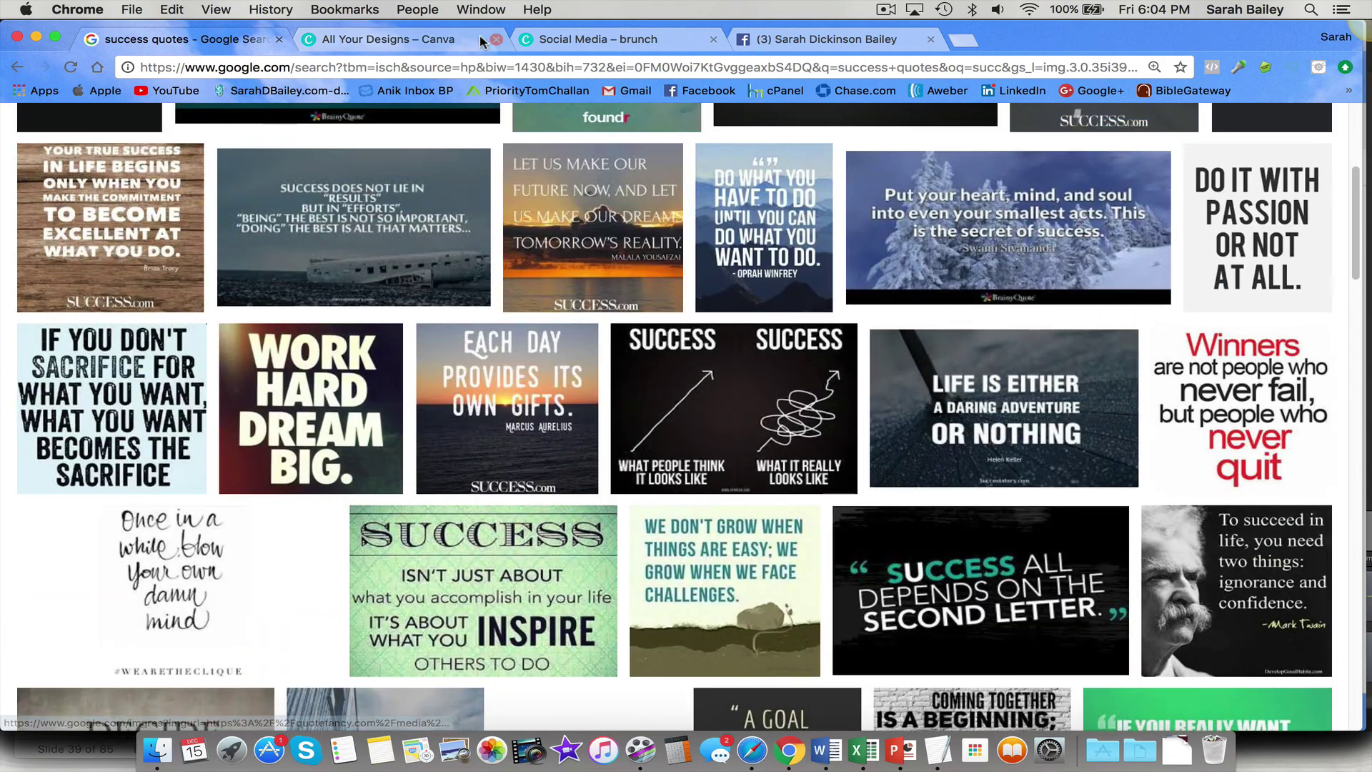
pyautogui.click(459, 41)
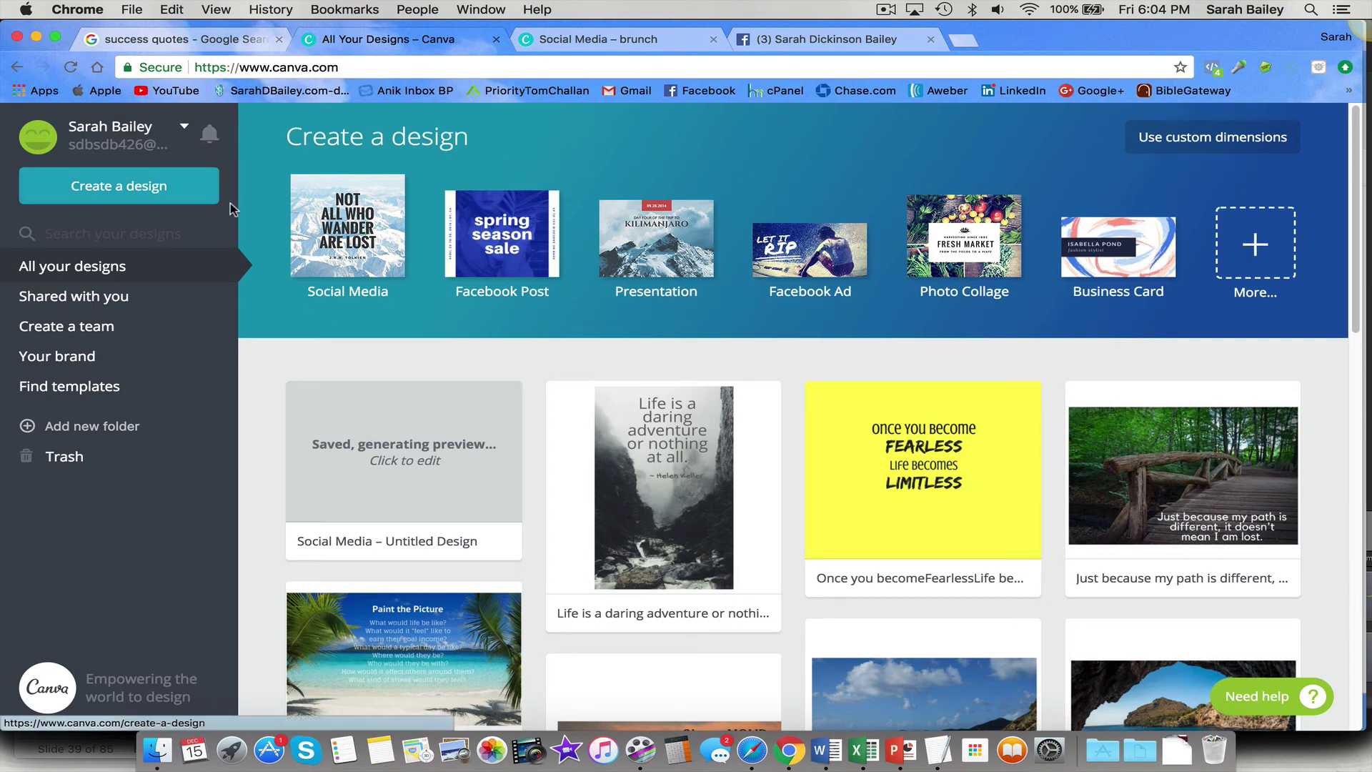
# Start a Social Media design and search photos for 'ocean', filtered to Free only
pyautogui.click(332, 239)
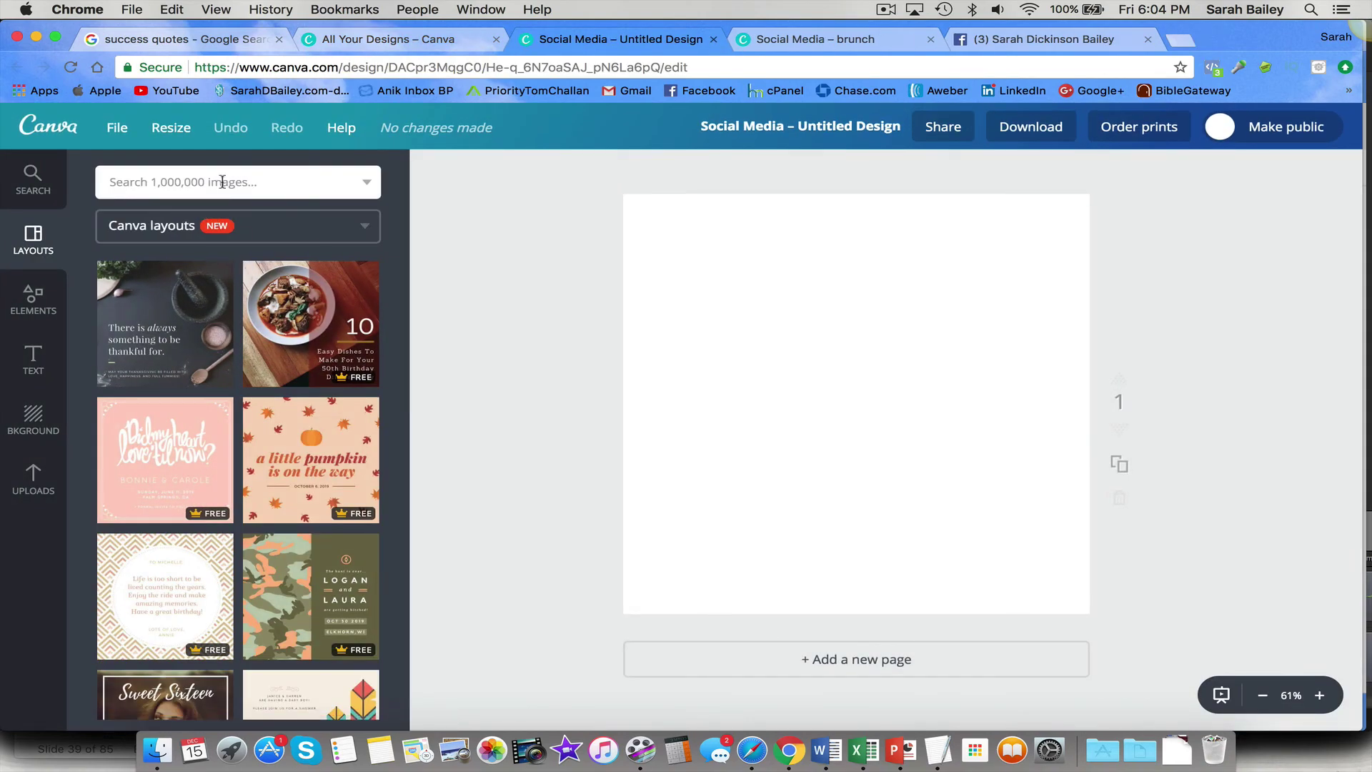
pyautogui.click(222, 182)
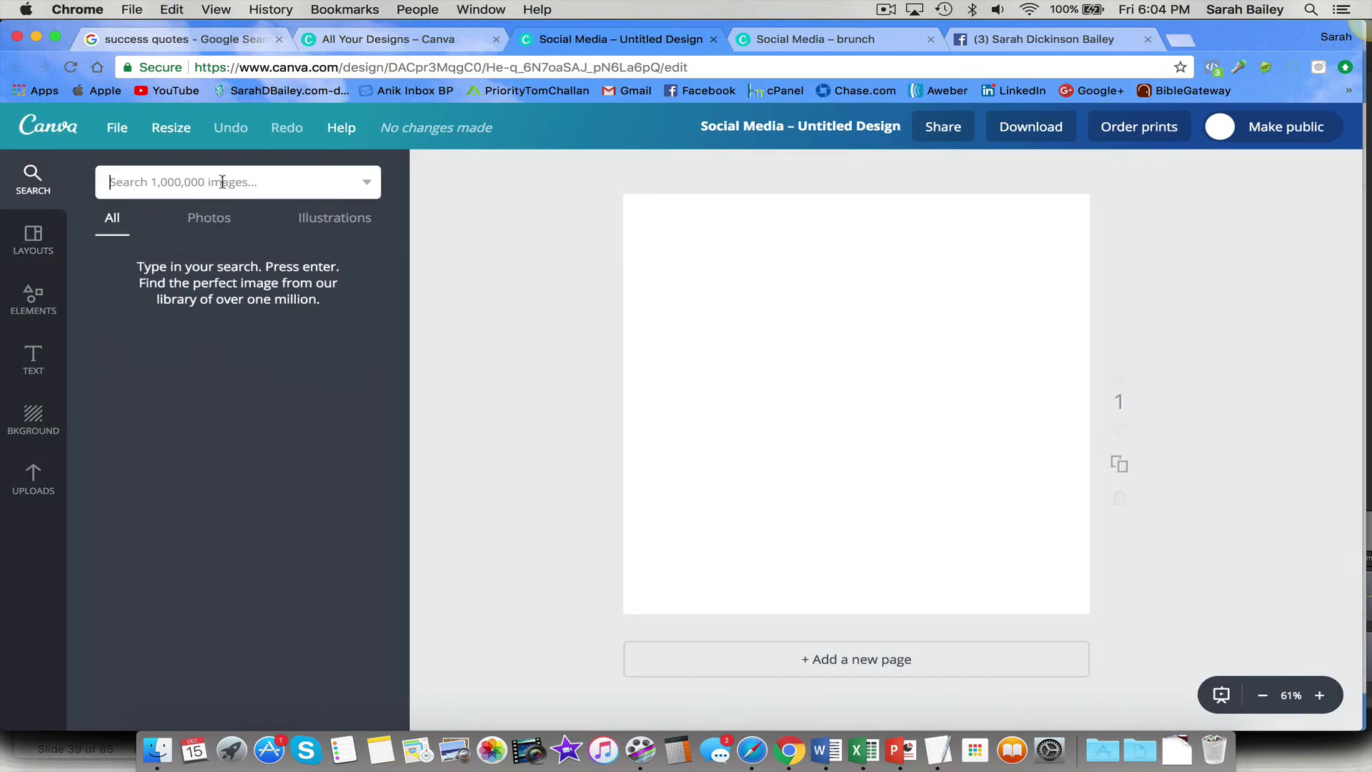
pyautogui.write('ocea')
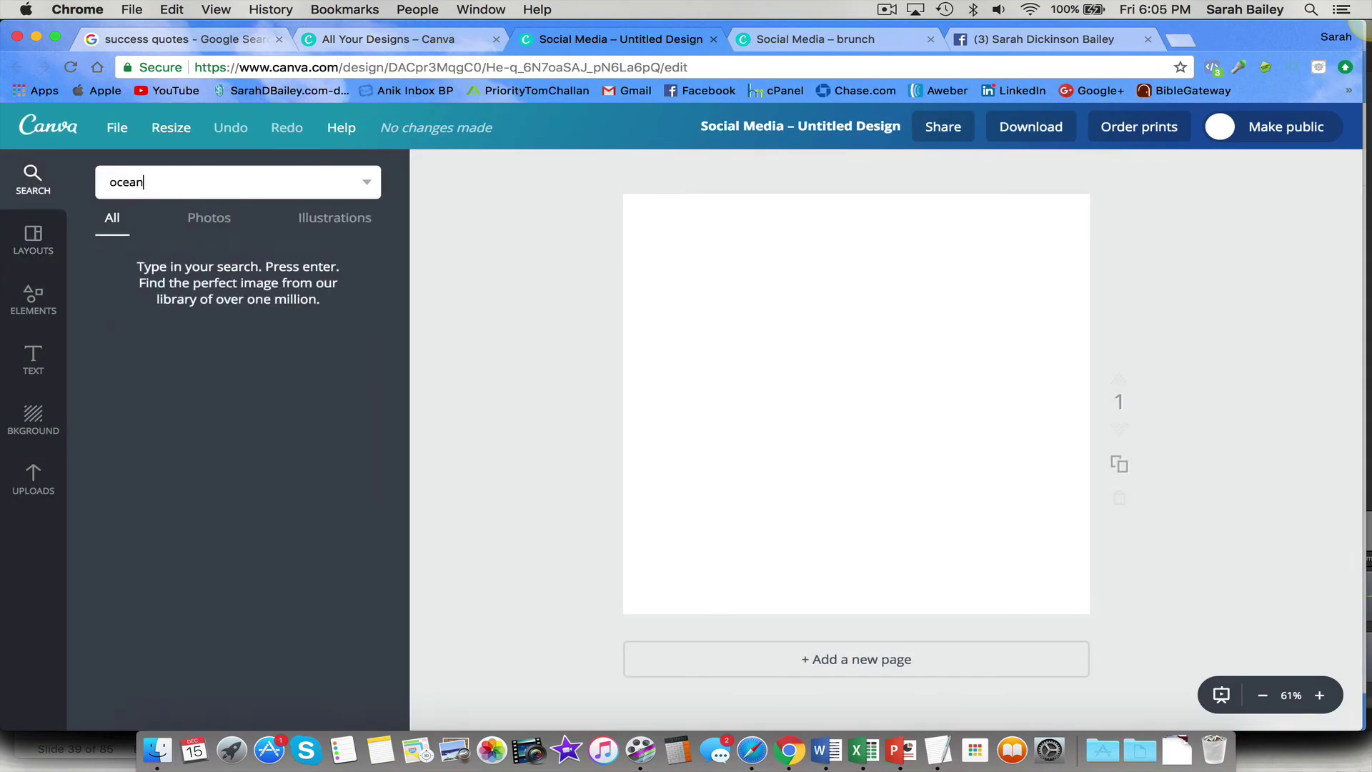
pyautogui.write('n')
pyautogui.press('Return')
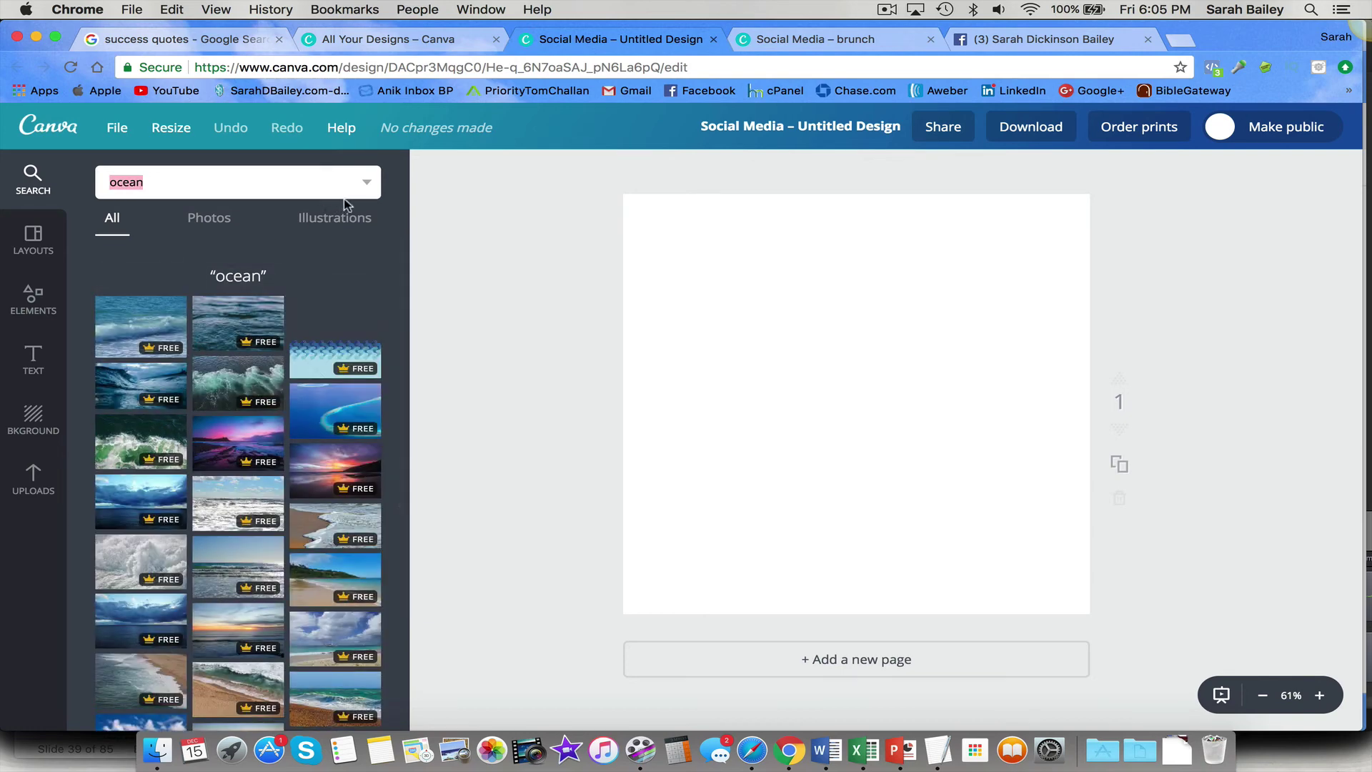
pyautogui.click(366, 182)
pyautogui.click(256, 265)
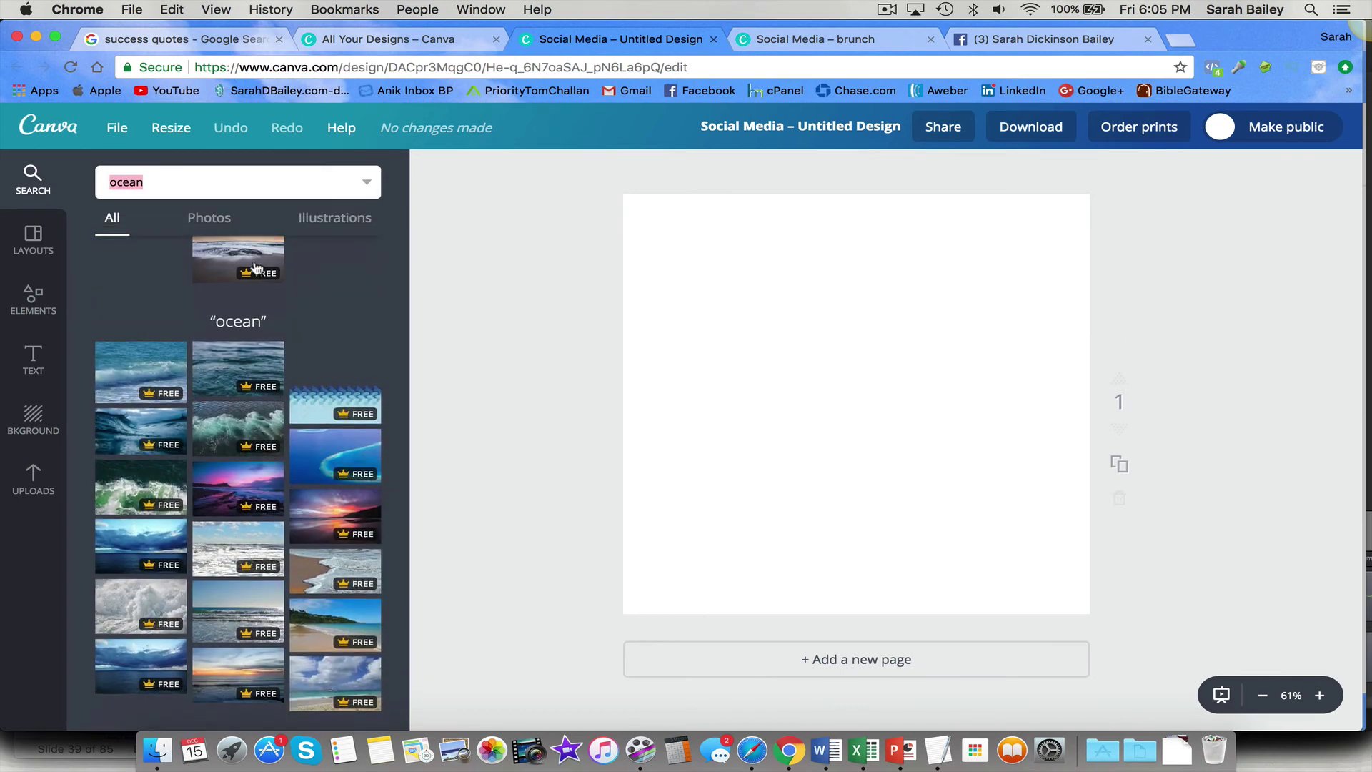
pyautogui.scroll(-2, 283, 590)
pyautogui.scroll(-10, 283, 590)
pyautogui.scroll(-4, 283, 591)
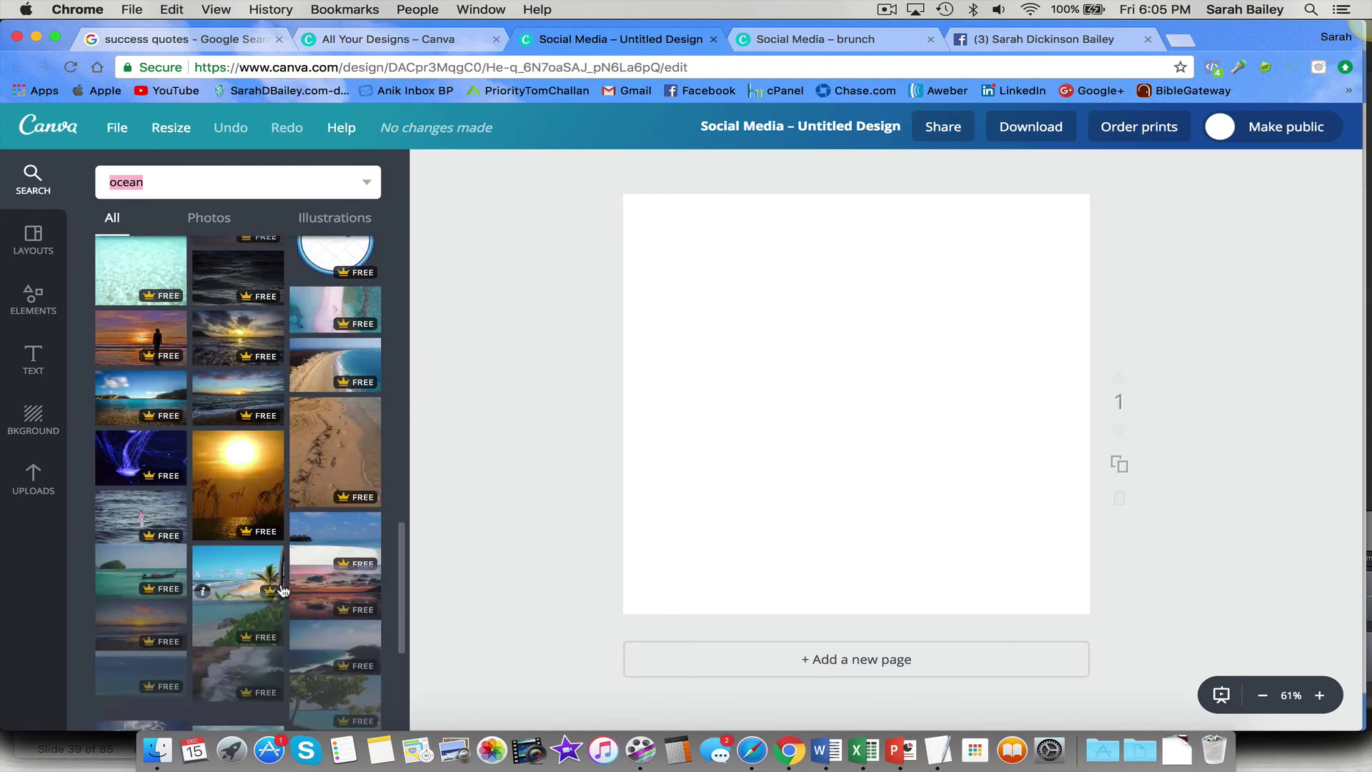
# Search for 'bubbles' and place the frozen bubble photo on the page
pyautogui.write('bubb')
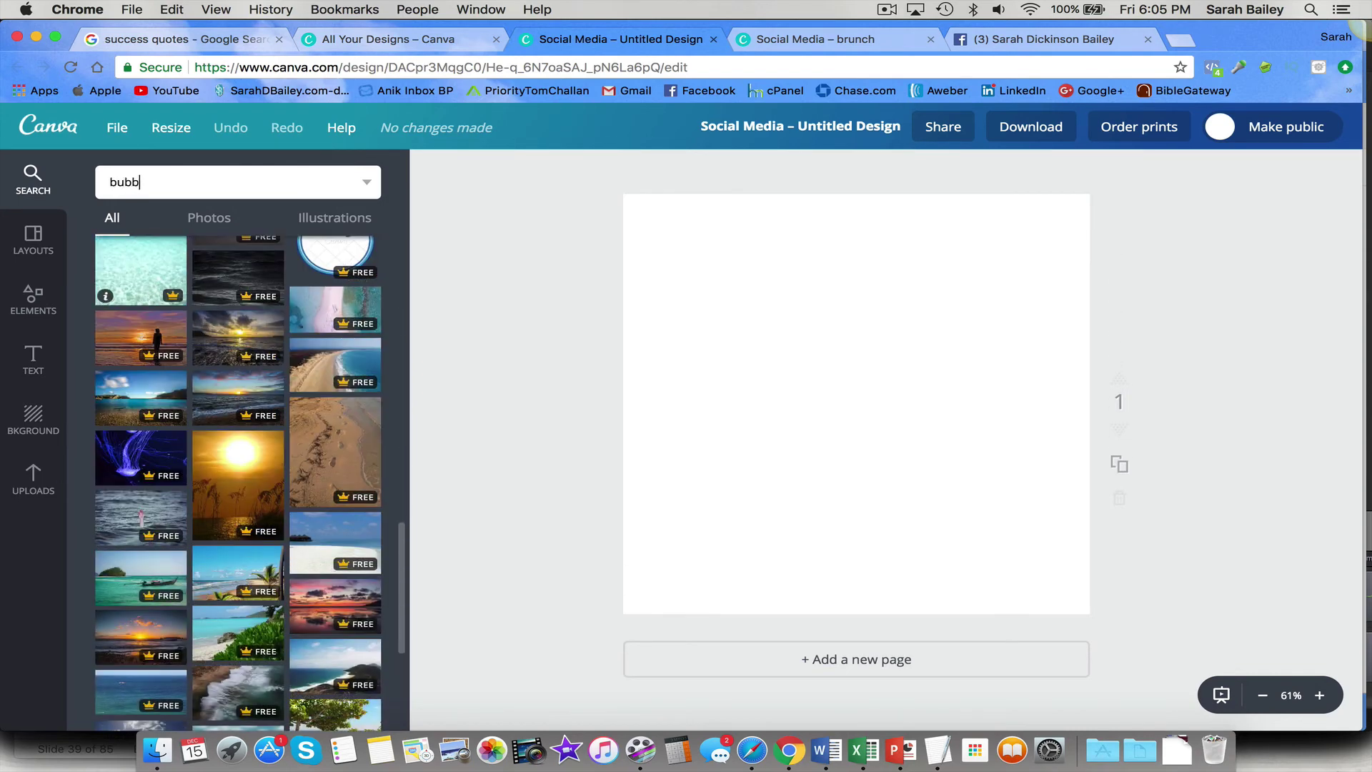
pyautogui.write('les')
pyautogui.press('Return')
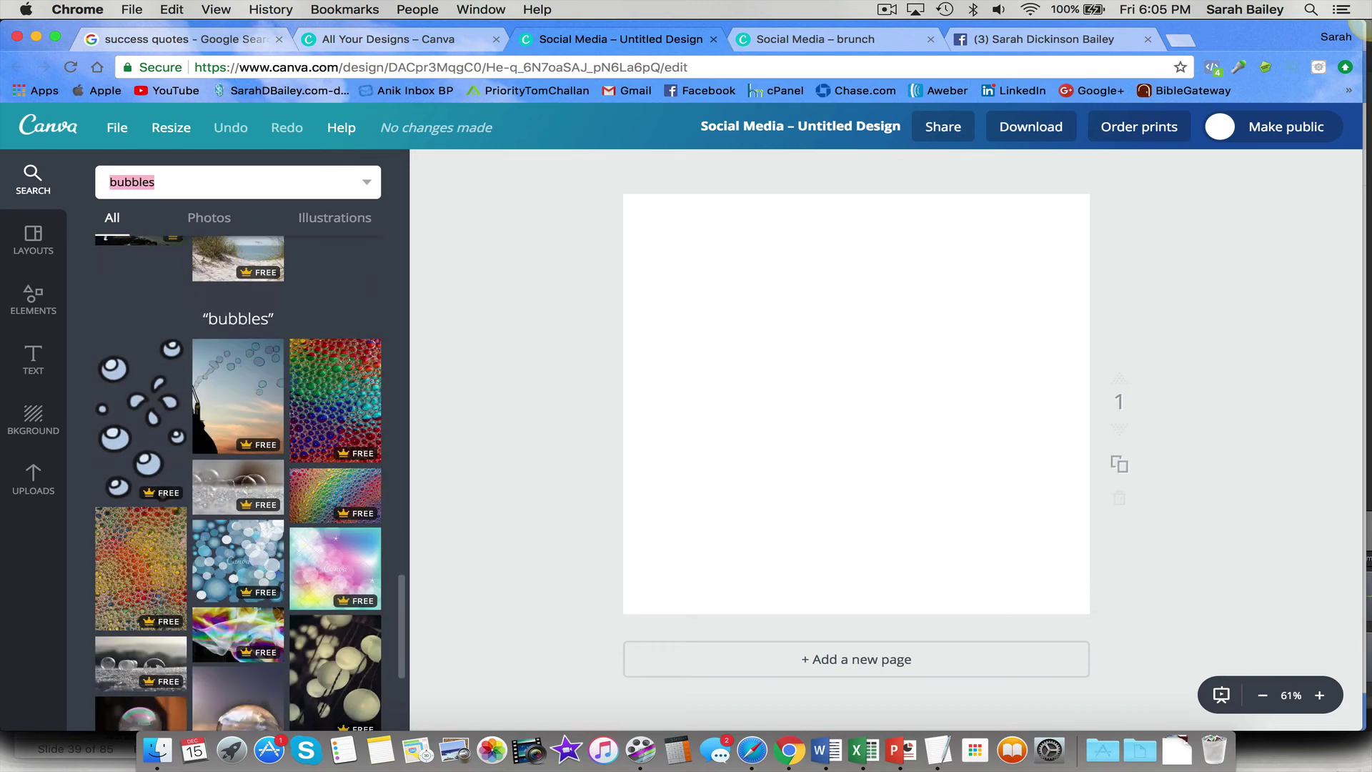
pyautogui.scroll(-5, 229, 518)
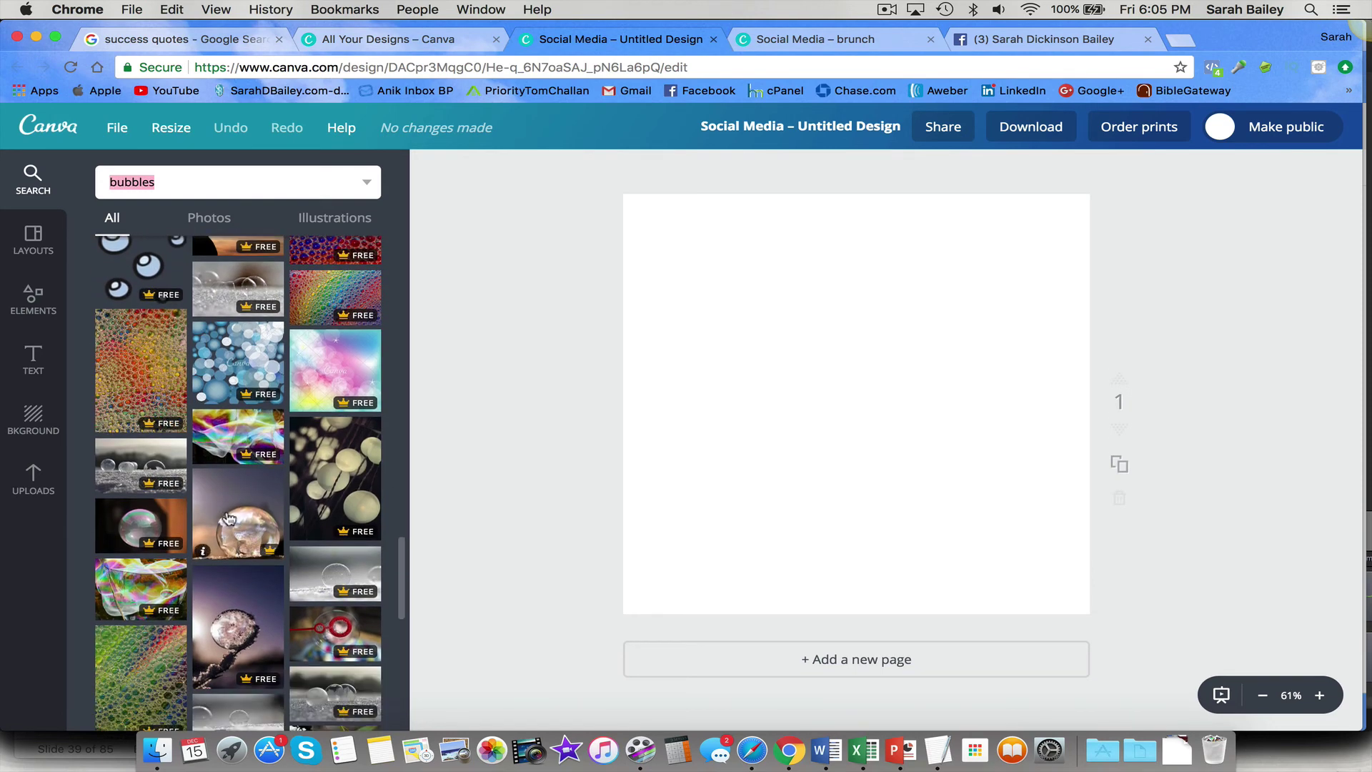
pyautogui.click(229, 519)
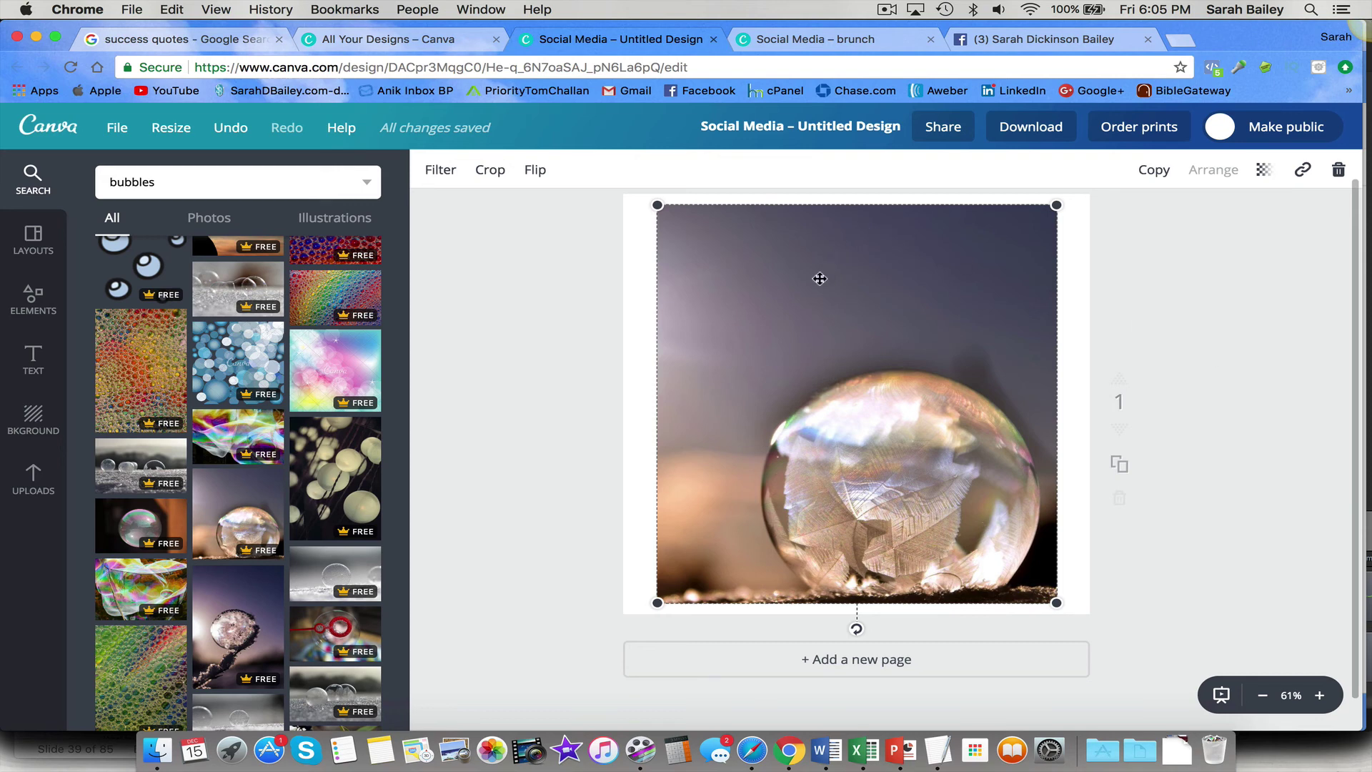
# Add the brunch text template and replace its headline with the creator's website address
pyautogui.click(32, 357)
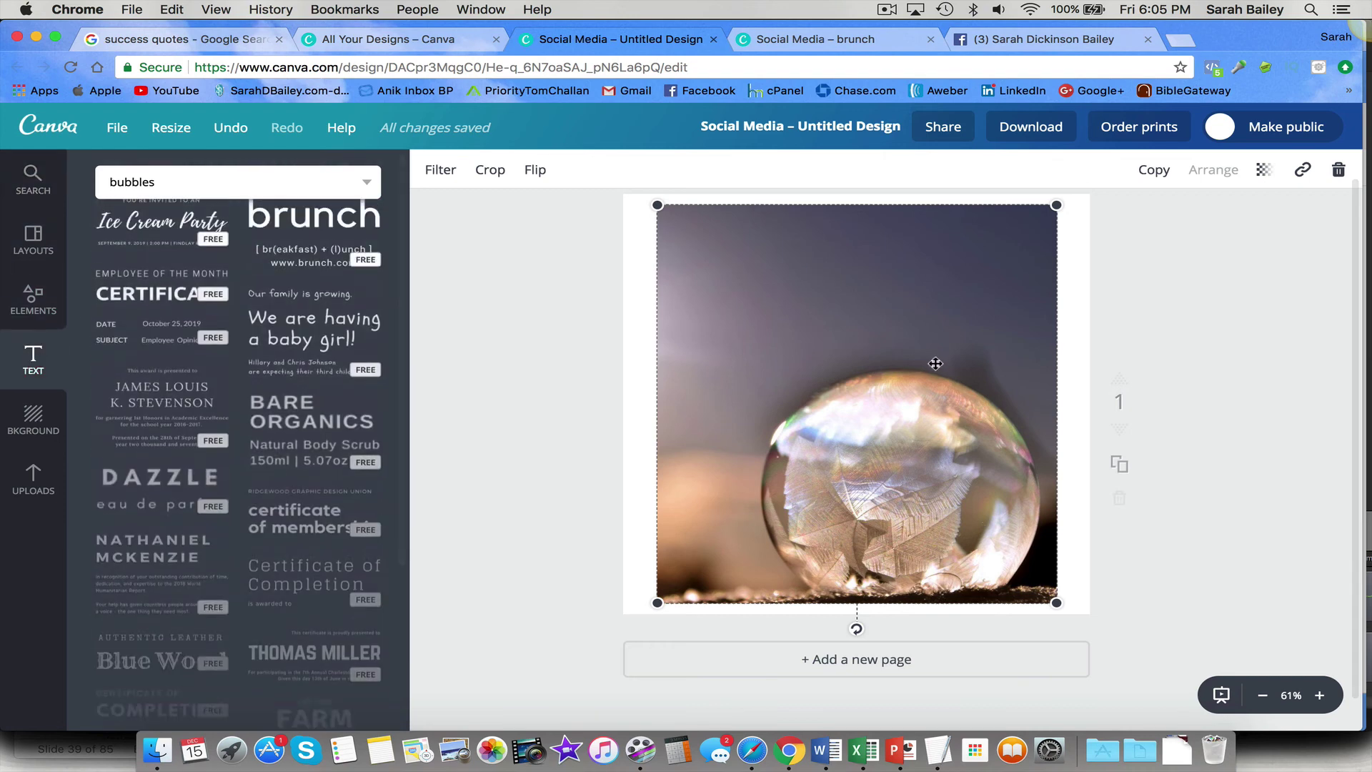
pyautogui.click(332, 222)
pyautogui.click(861, 386)
pyautogui.click(861, 386)
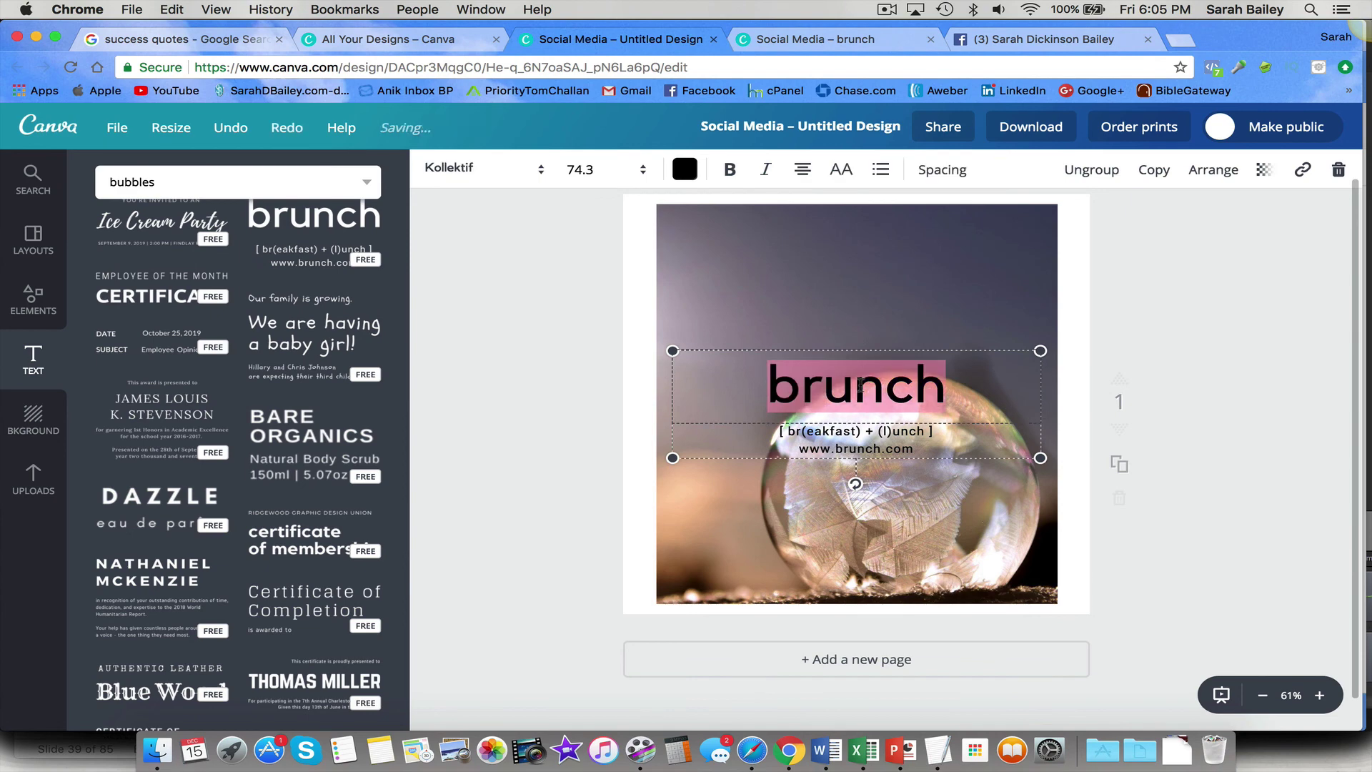
pyautogui.write('Sarahd')
pyautogui.press('BackSpace')
pyautogui.write('DBailey.com')
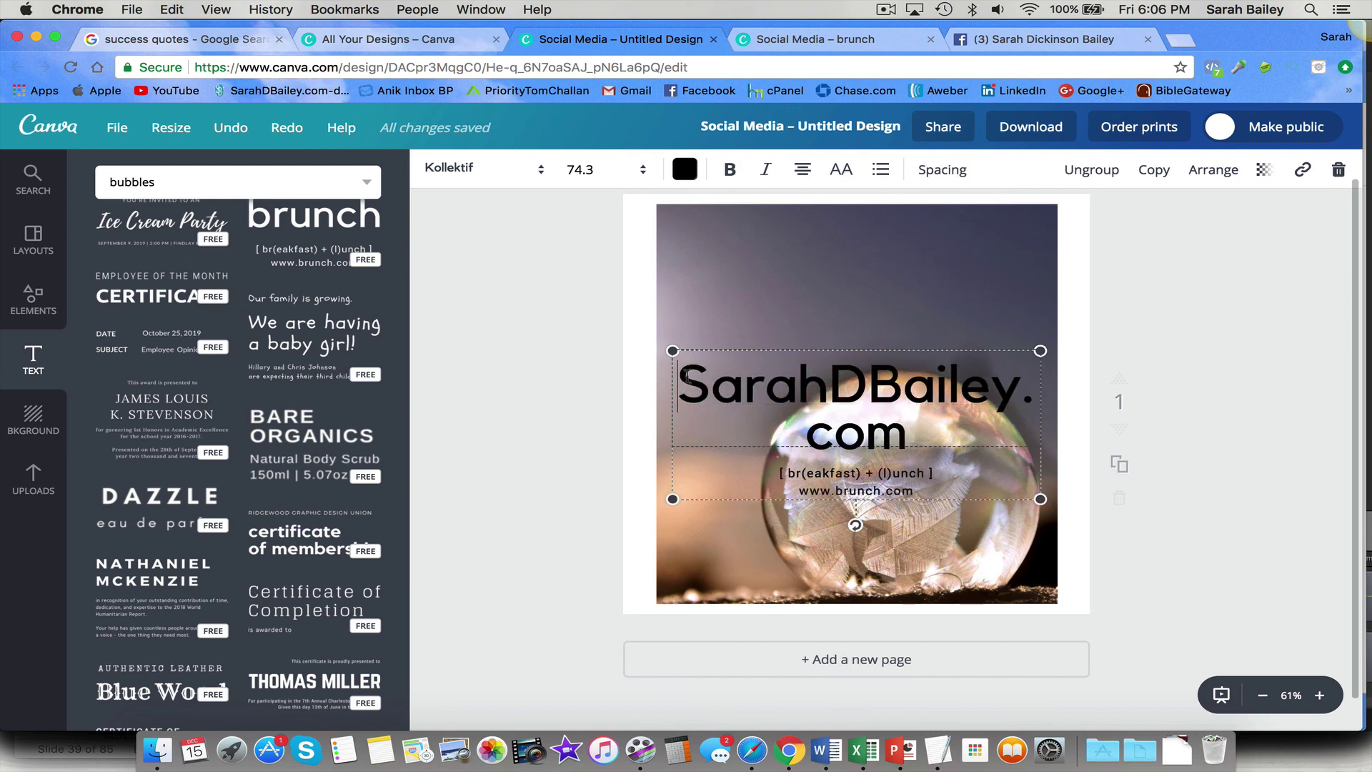
# Set the headline font size to 56, undoing an accidental photo move
pyautogui.moveTo(685, 371); pyautogui.dragTo(908, 439)
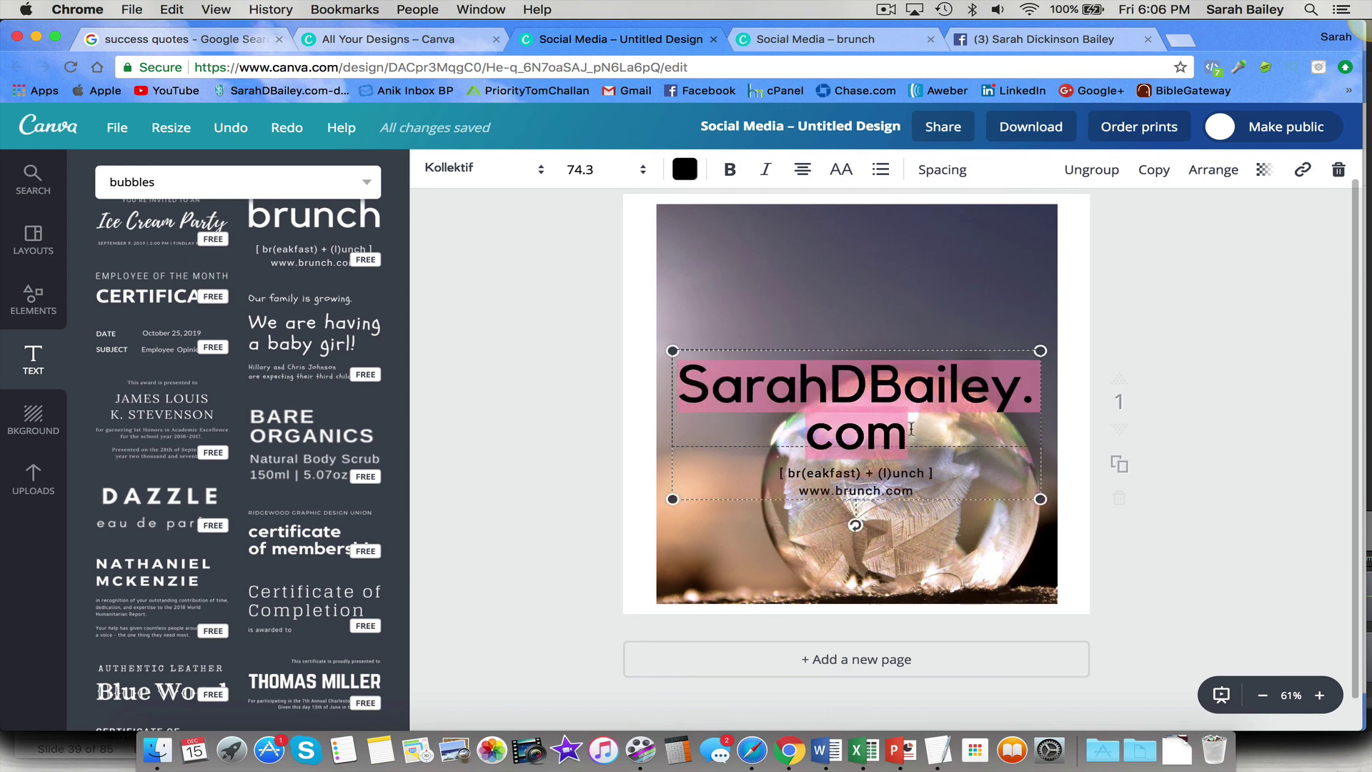
pyautogui.click(642, 171)
pyautogui.click(582, 360)
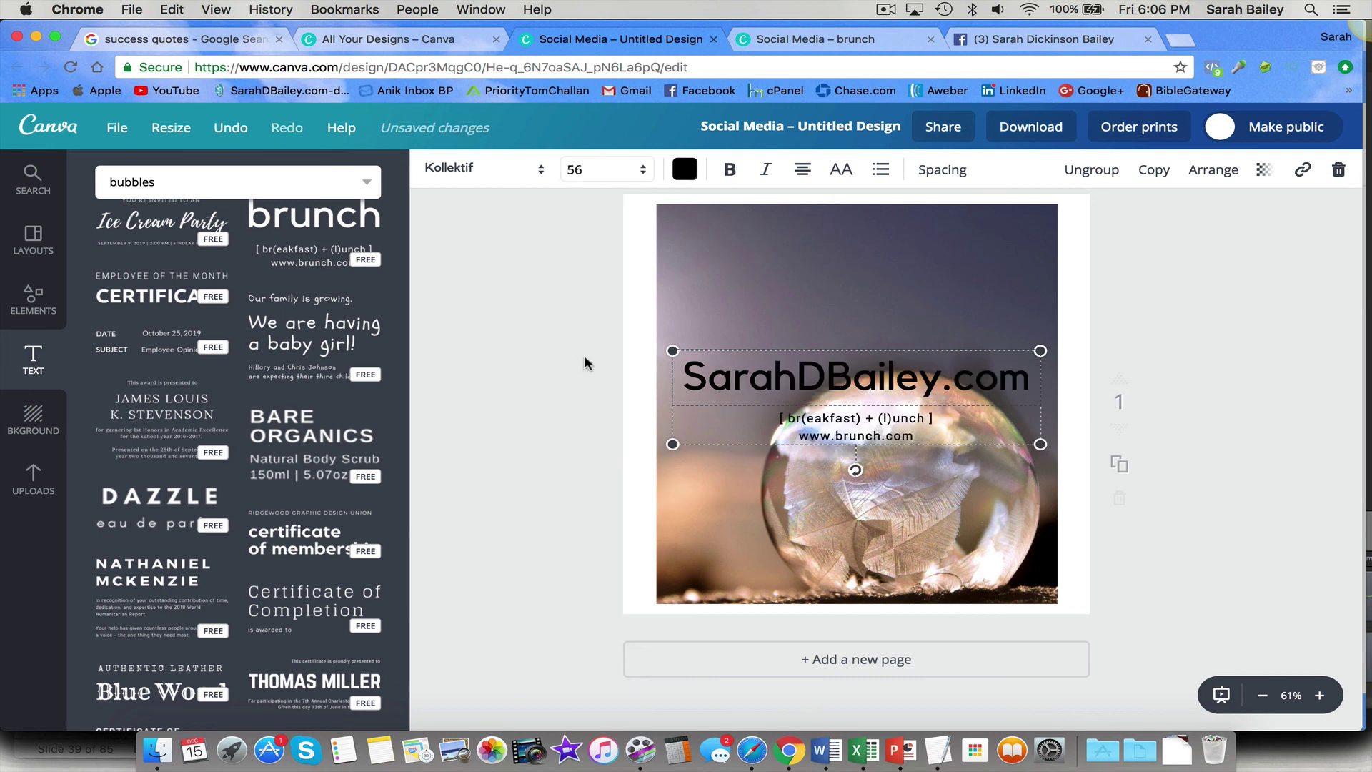
pyautogui.moveTo(841, 349); pyautogui.dragTo(854, 275)
pyautogui.press('super+z')
# Delete the template's two subtitle lines, then select the text together with the photo
pyautogui.click(852, 361)
pyautogui.click(831, 331)
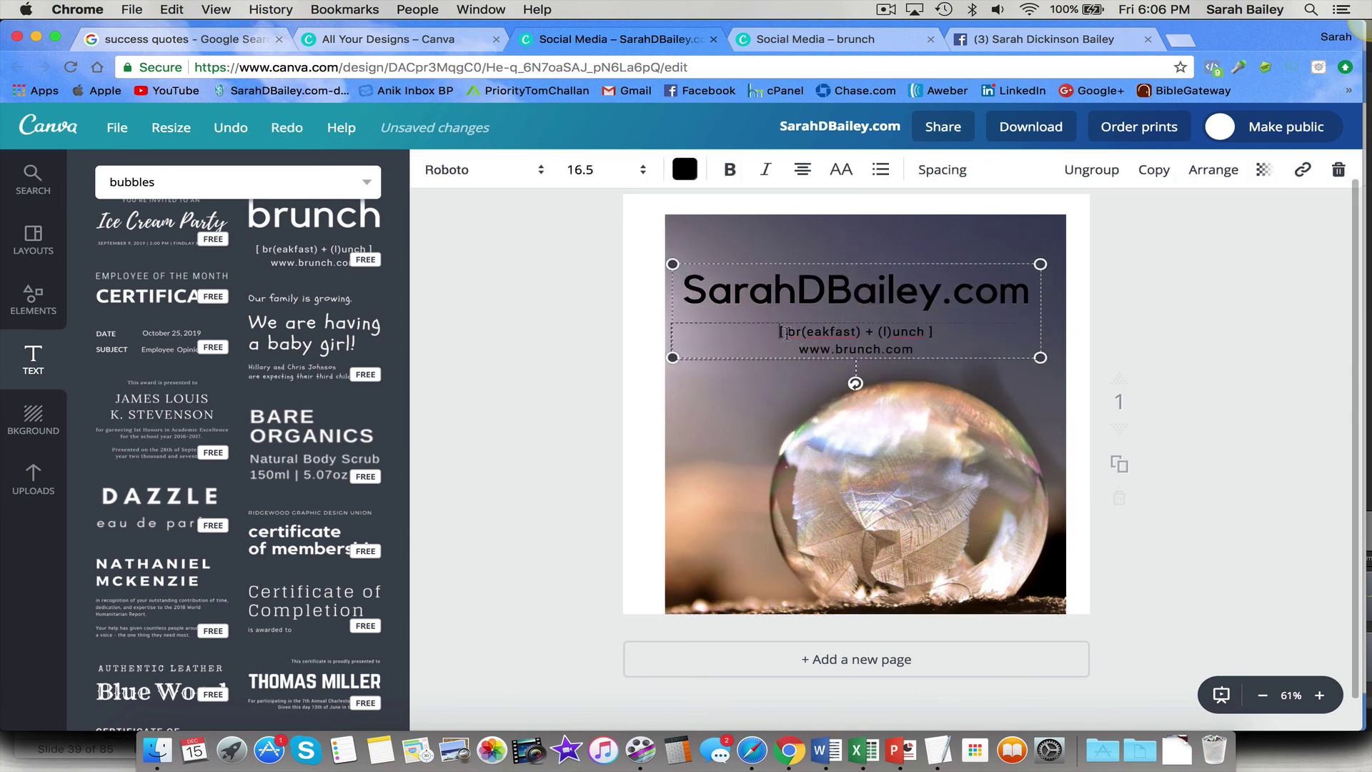
pyautogui.moveTo(778, 332); pyautogui.dragTo(948, 350)
pyautogui.press('BackSpace')
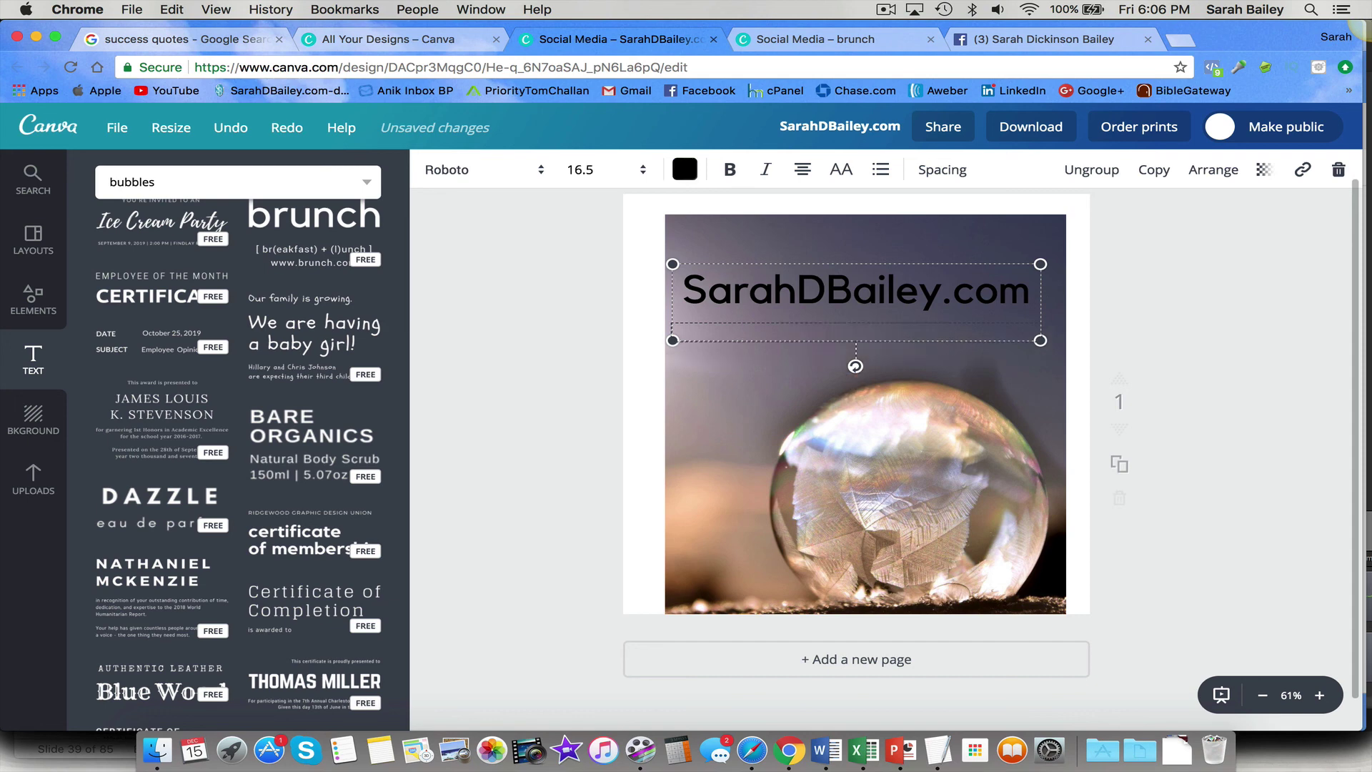
pyautogui.keyDown('shift'); pyautogui.click(1038, 386); pyautogui.keyUp('shift')
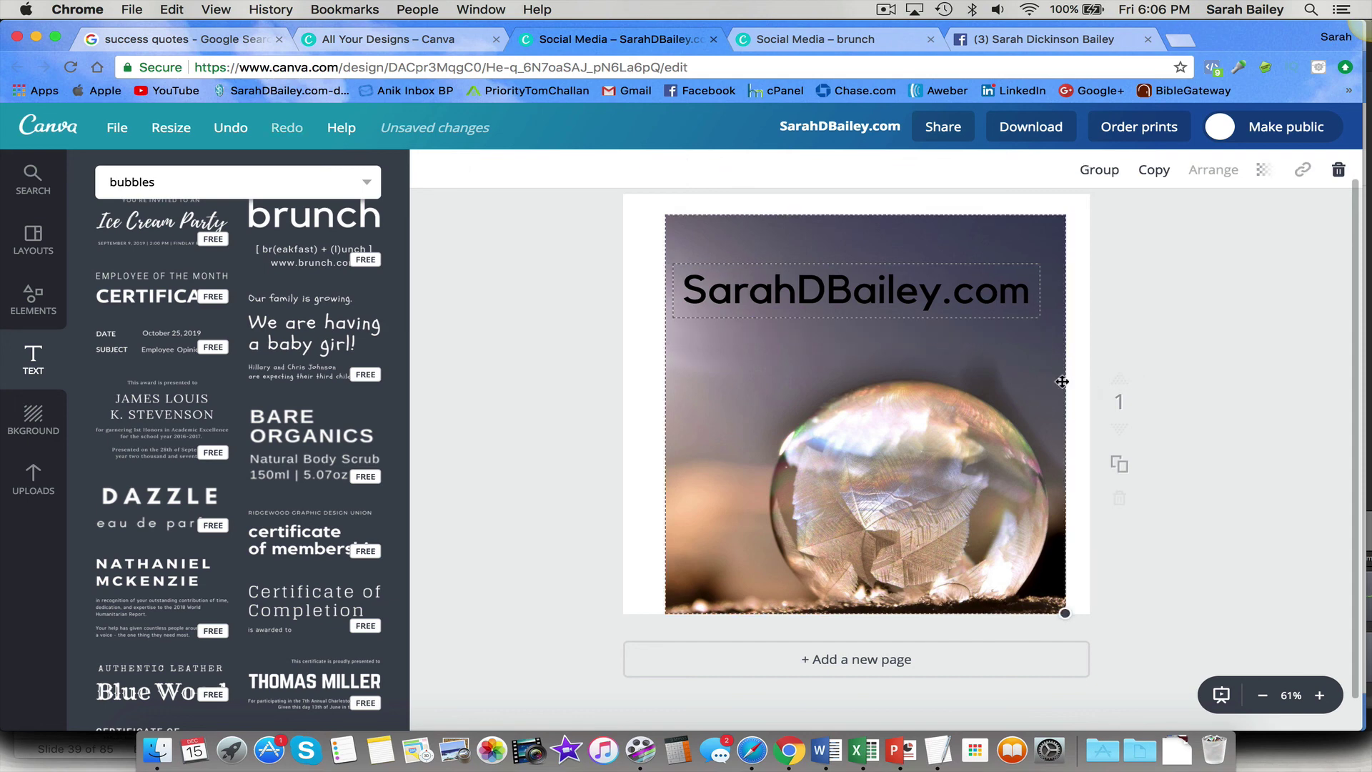